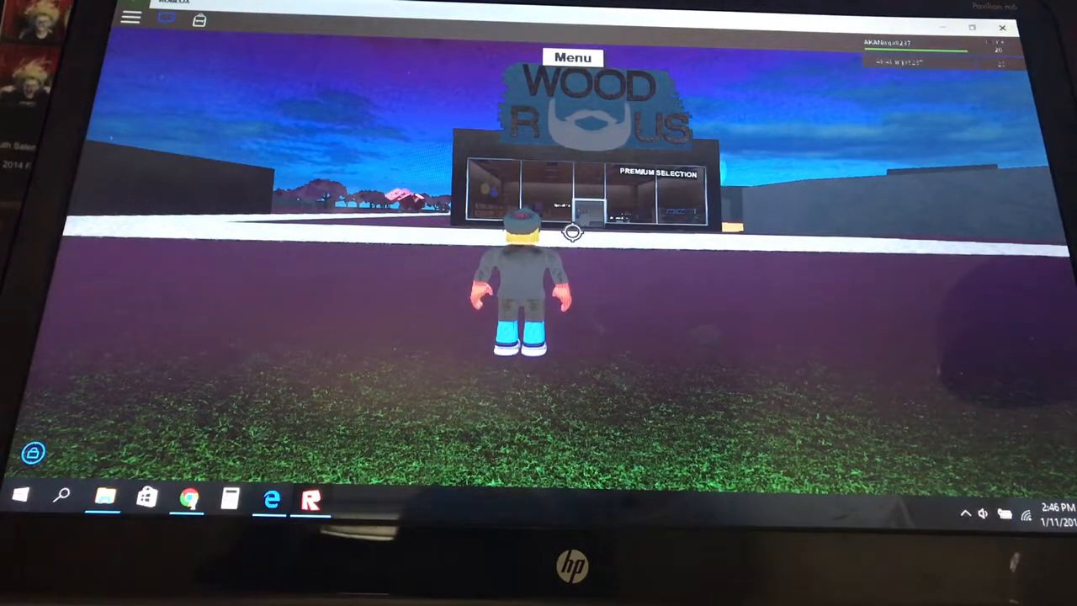
- Walk into the WOOD R US store and over to shopkeeper Thom
key("w")
key("space")
key("w")
key("w")
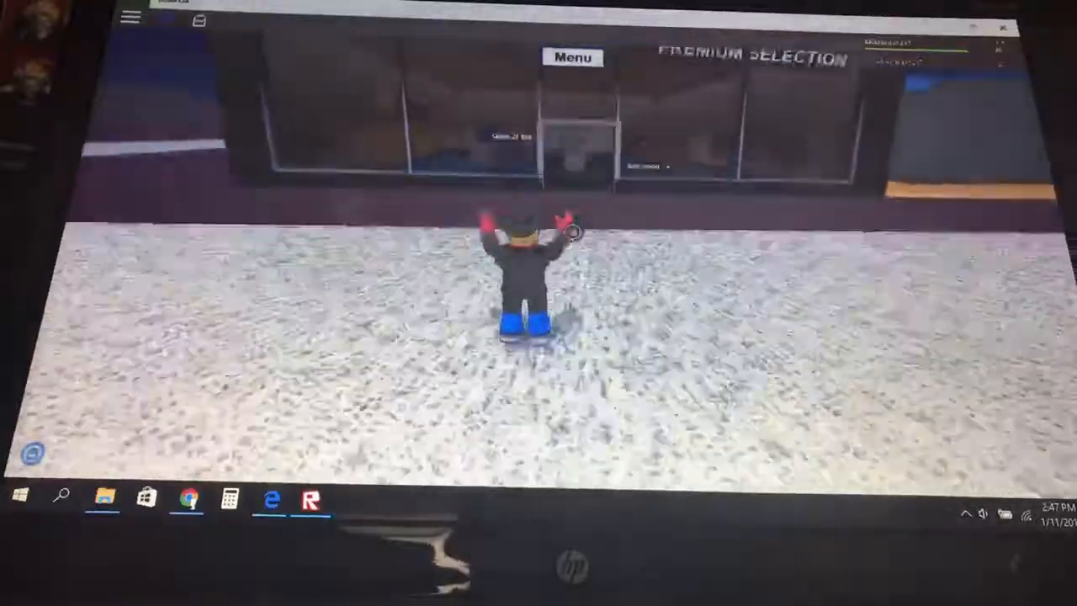
key("w")
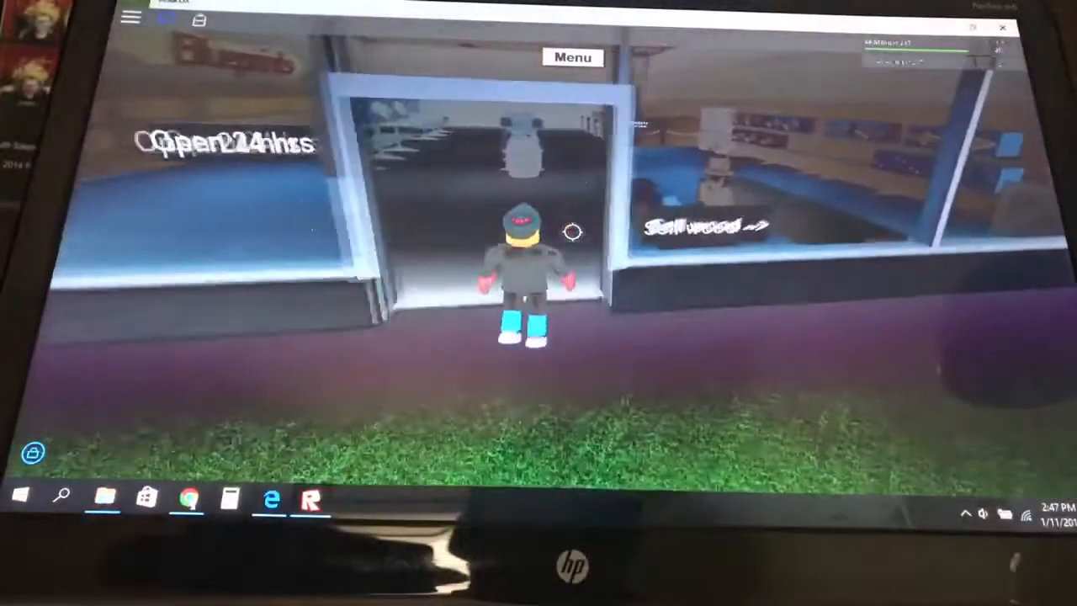
key("w")
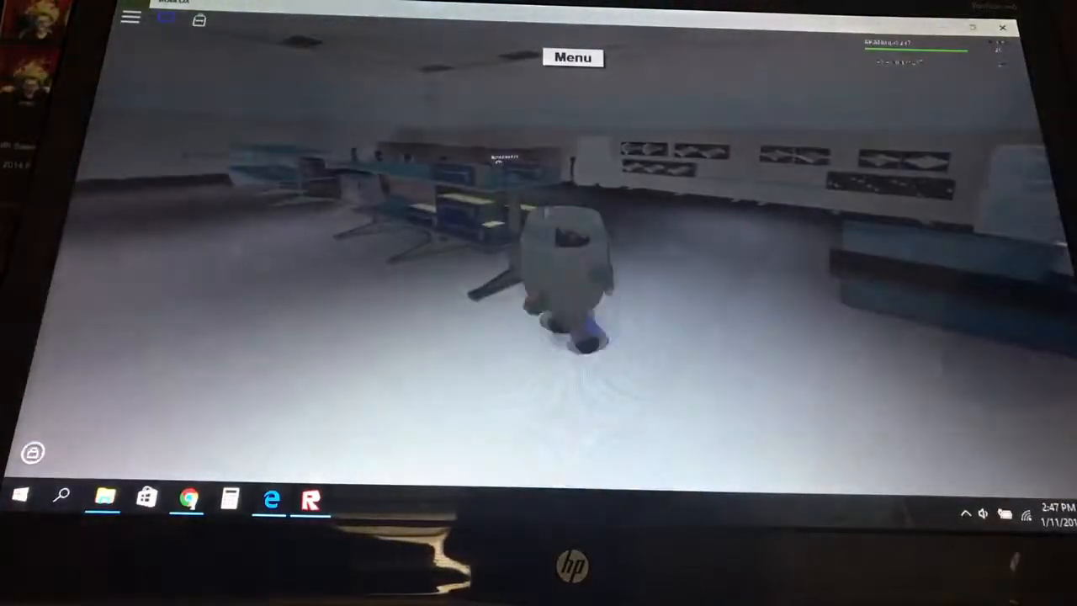
left_click(473, 165)
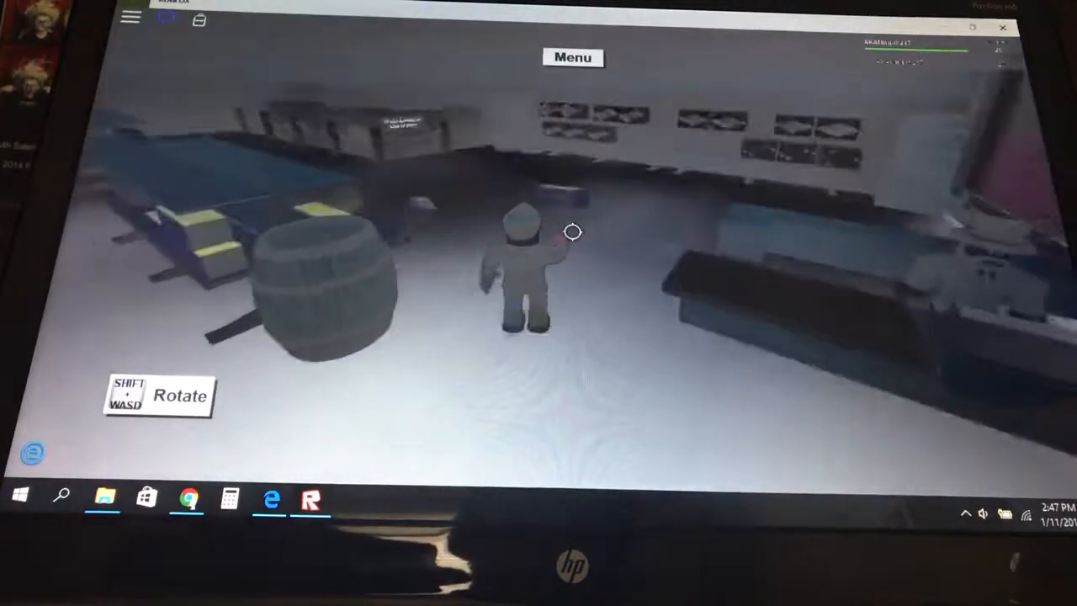
key("w")
key("w")
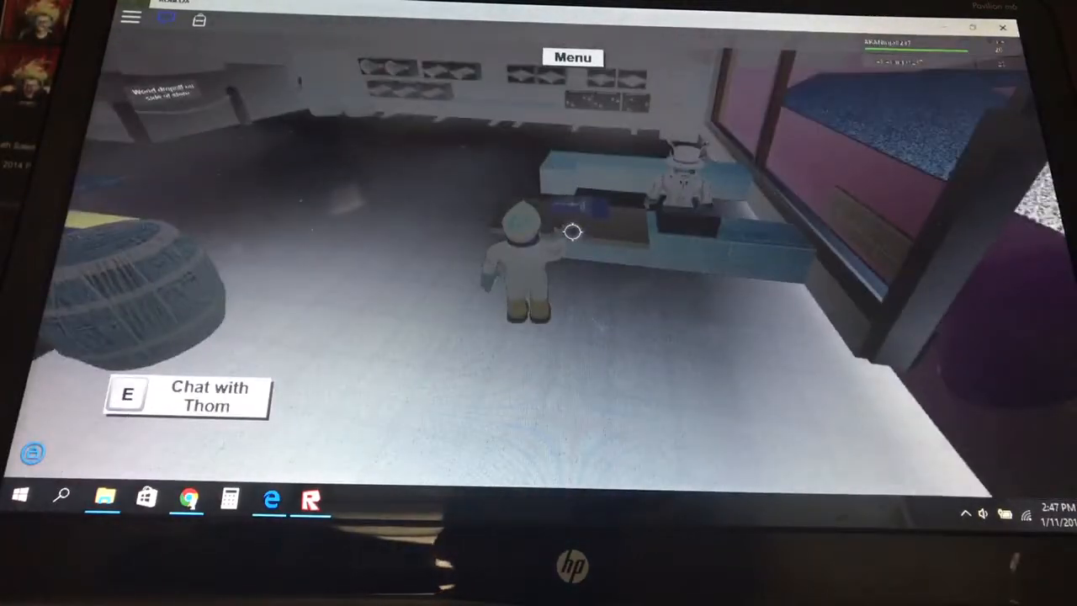
- Check the Basic Hatchet details, then buy it from the shopkeeper for 12
key("e")
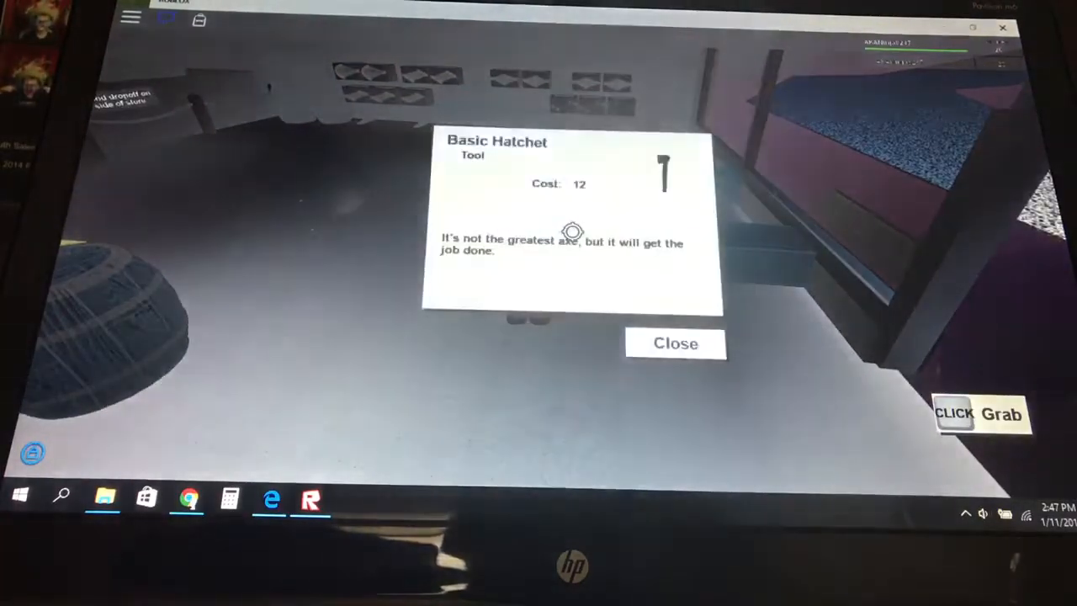
left_click(690, 344)
left_click_drag(673, 202, 572, 232)
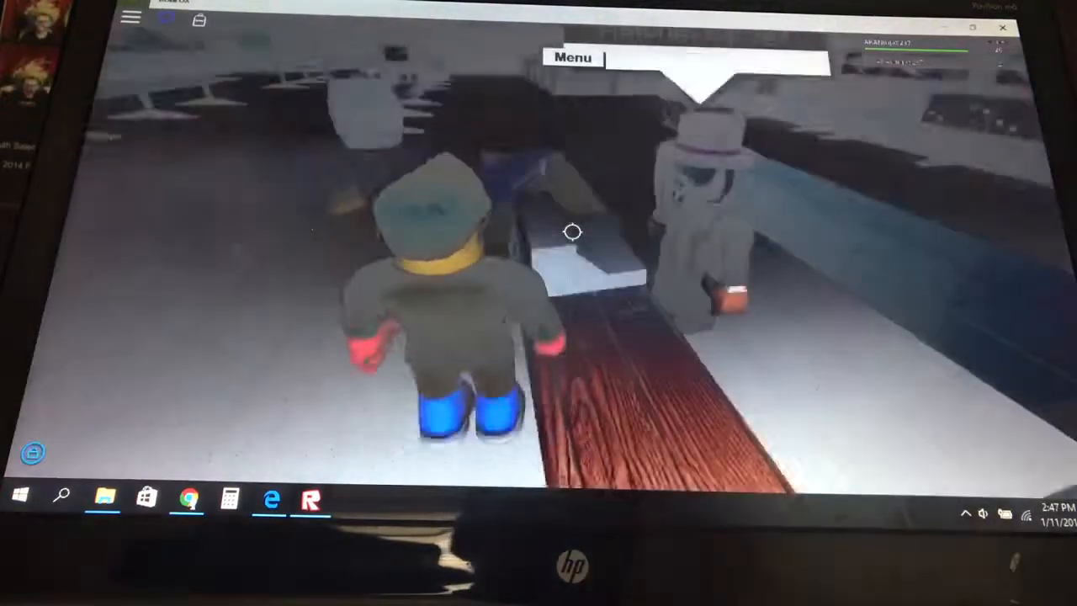
left_click(572, 232)
scroll(572, 232, "down", 3)
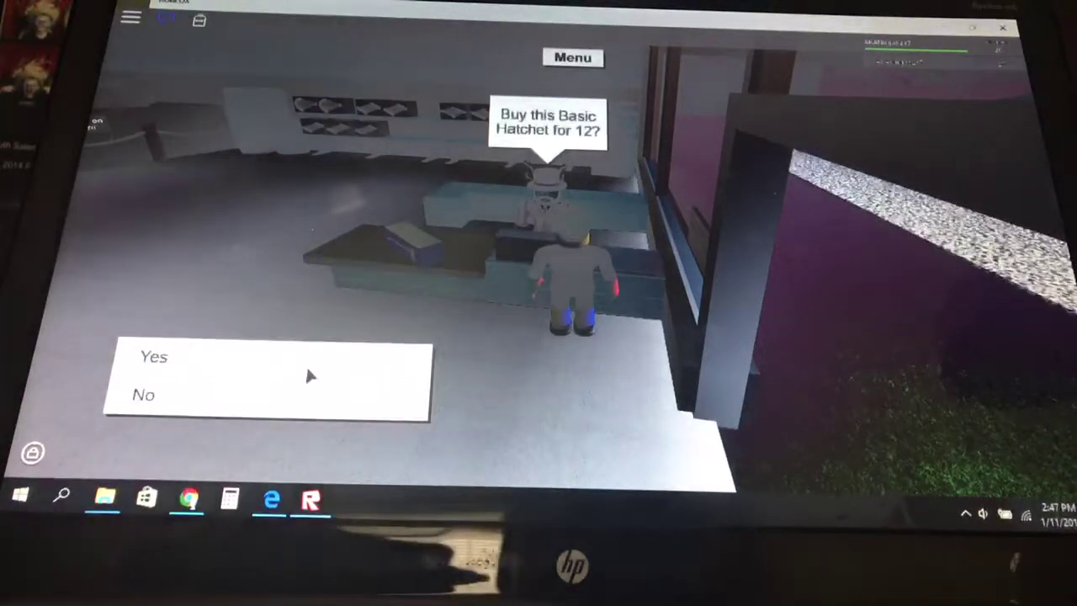
left_click(305, 364)
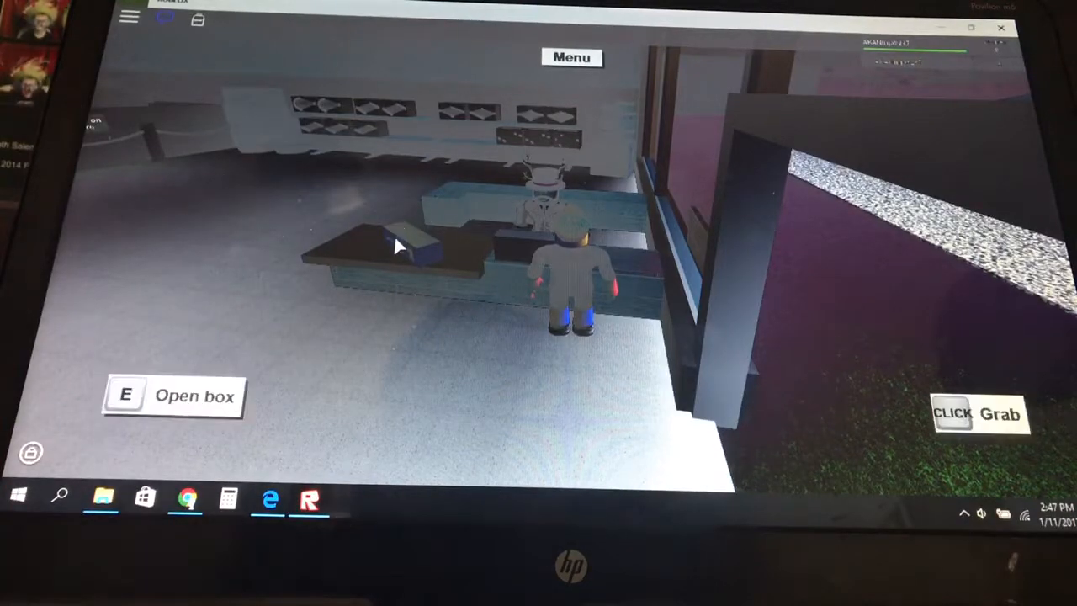
- Take the hatchet out of its box and run out across the snowy field toward a tree
key("e")
key("e")
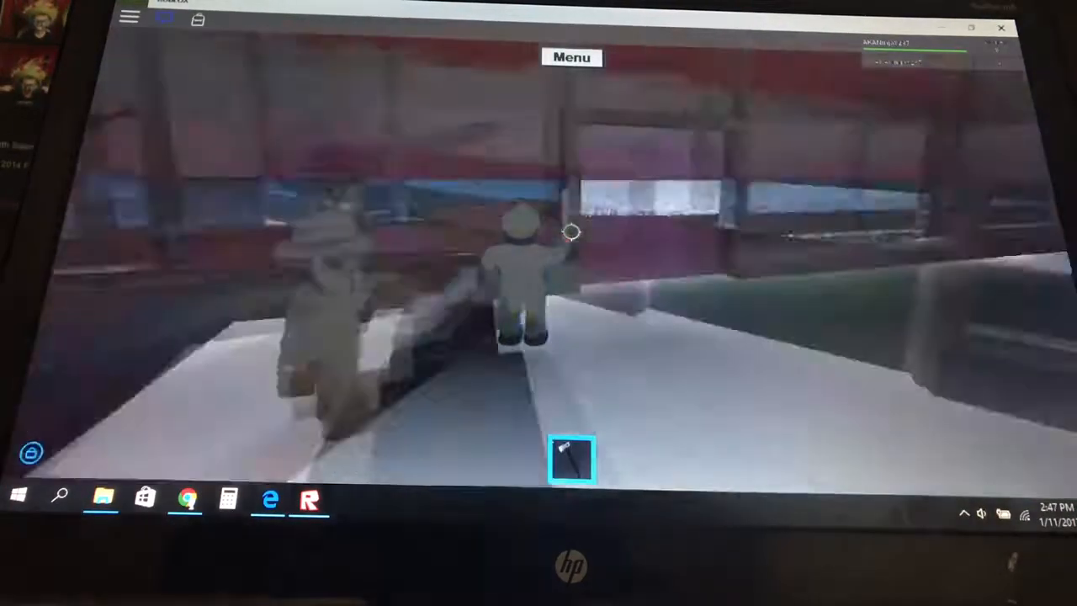
key("w")
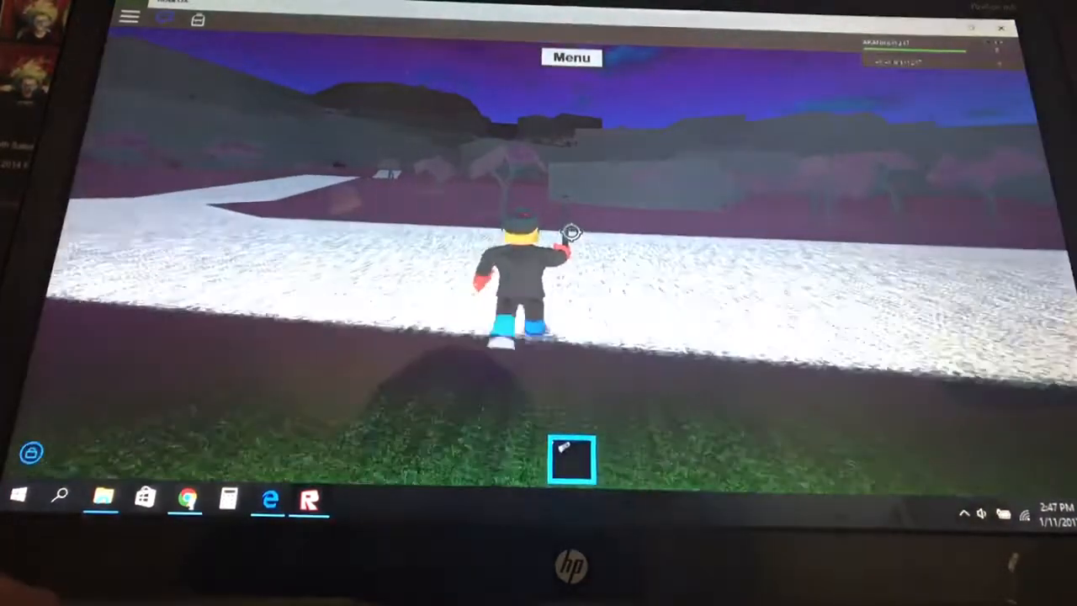
key("w")
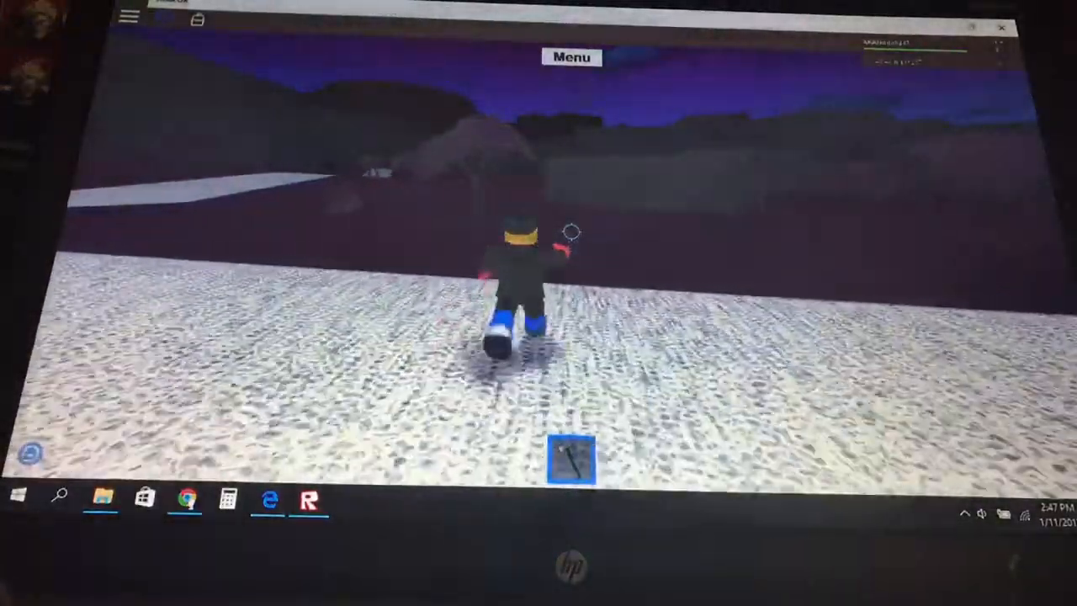
key("w")
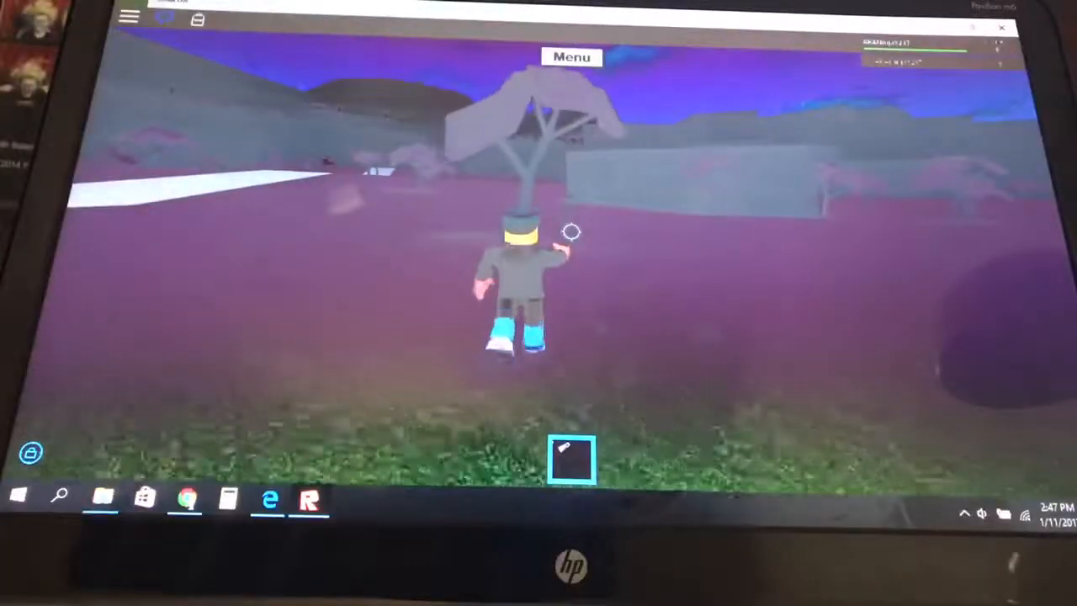
key("w")
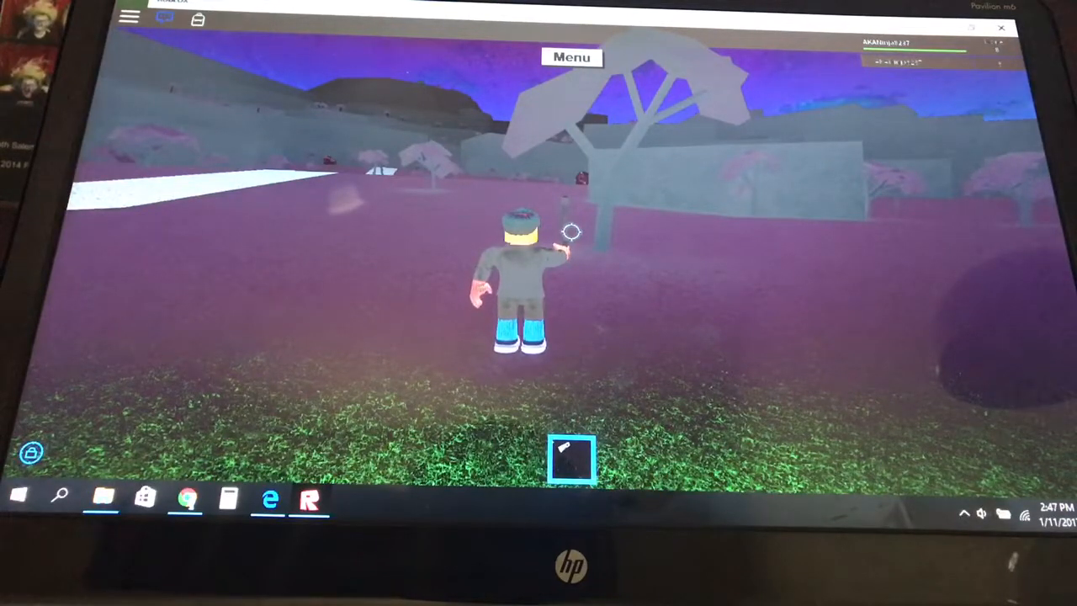
key("w")
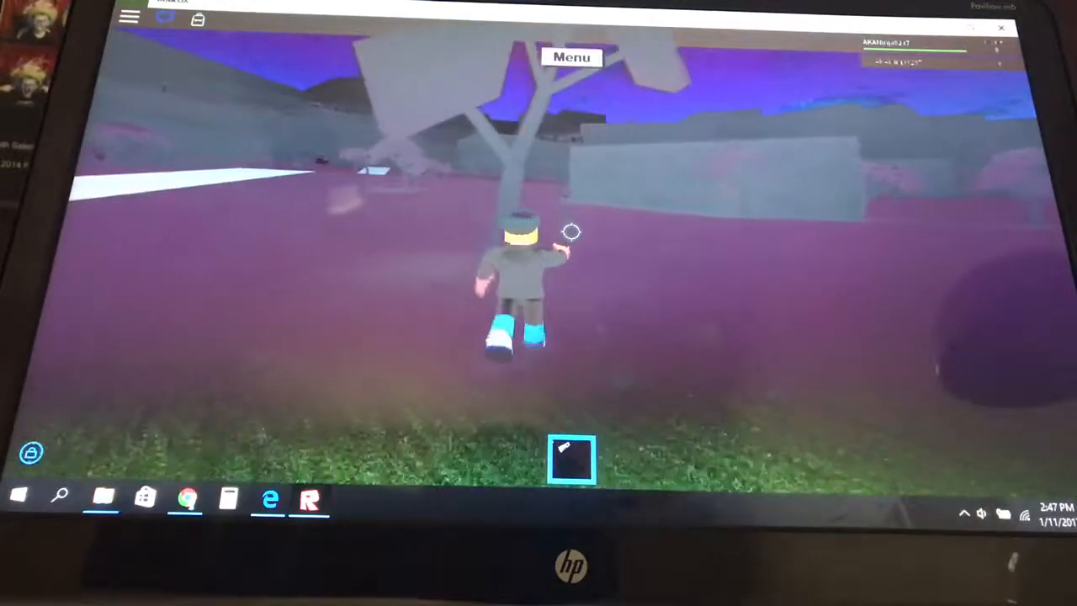
- Line up beside the tree trunk and chop it down with the hatchet
key("w")
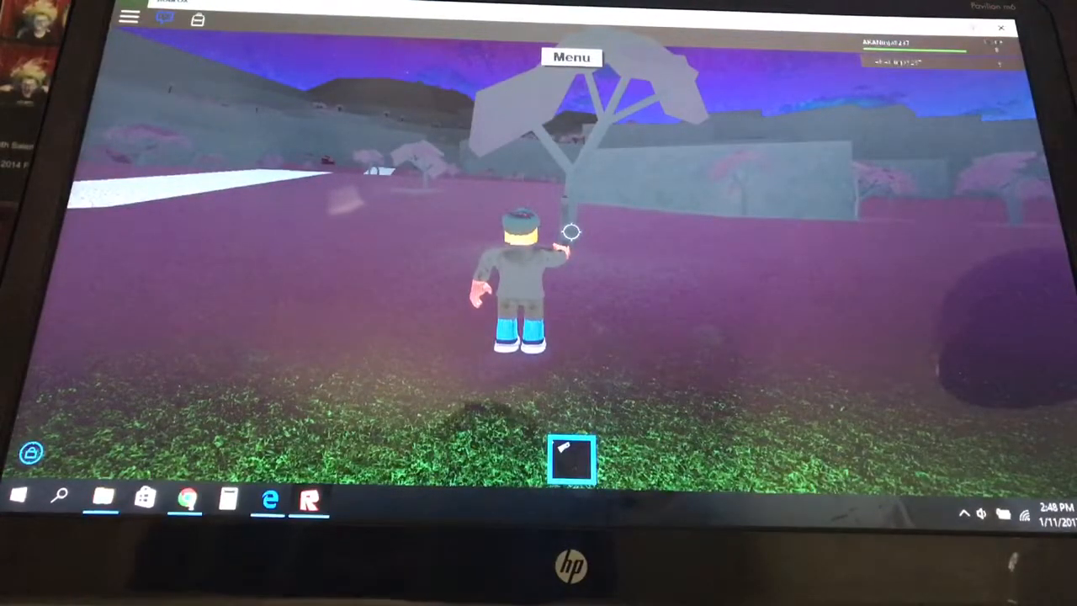
key("w")
key("w")
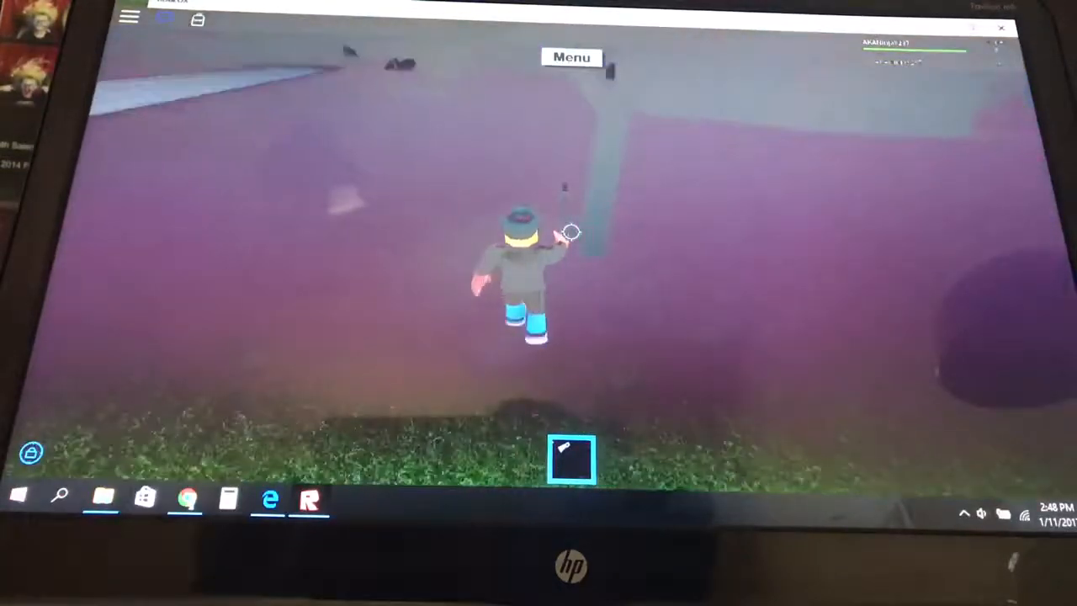
key("w")
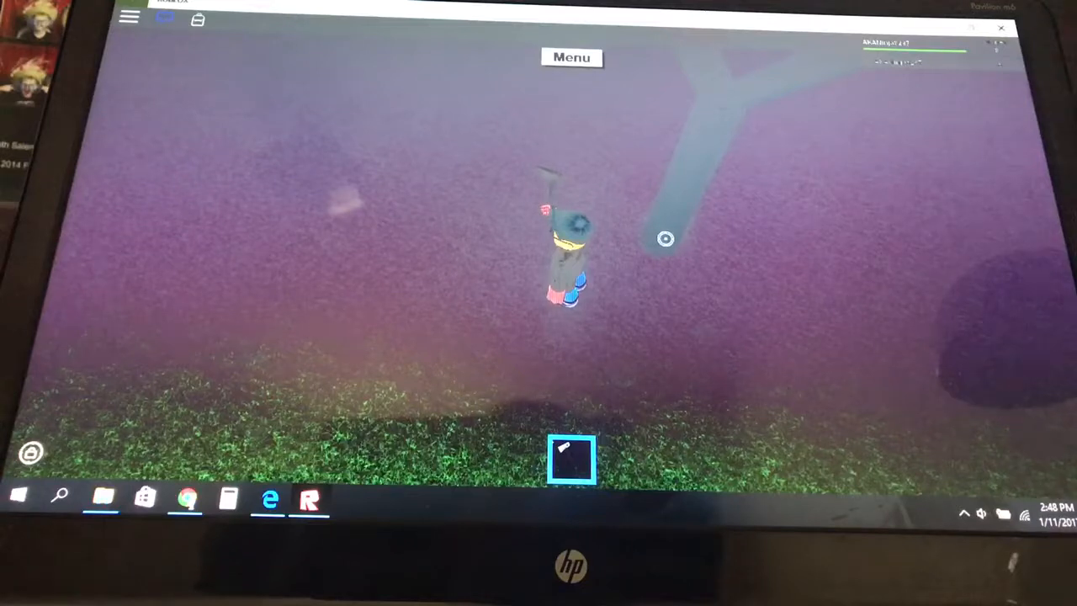
key("d")
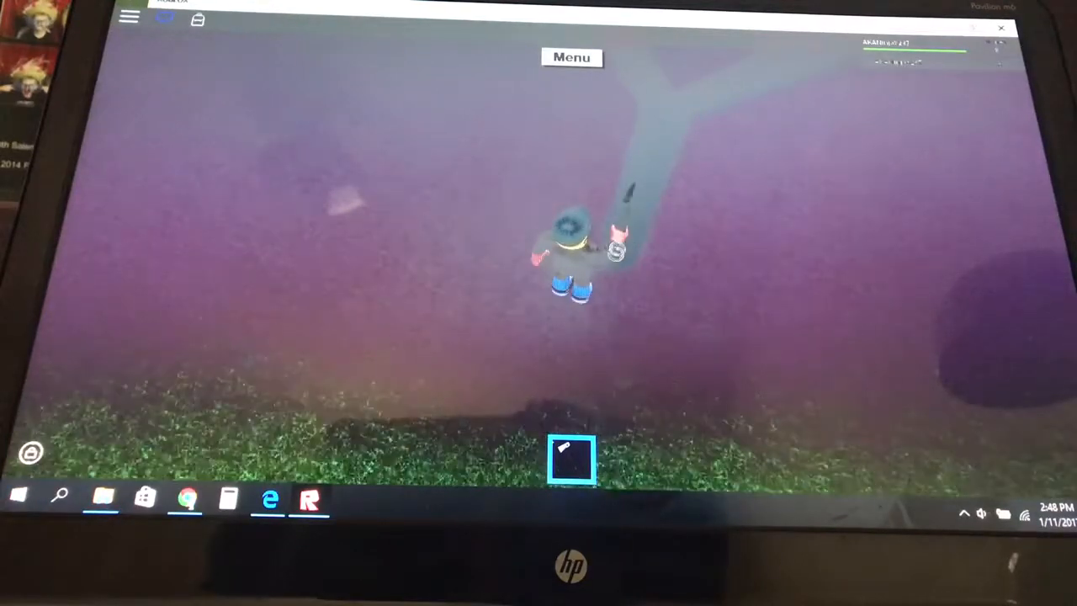
key("w")
left_click(614, 261)
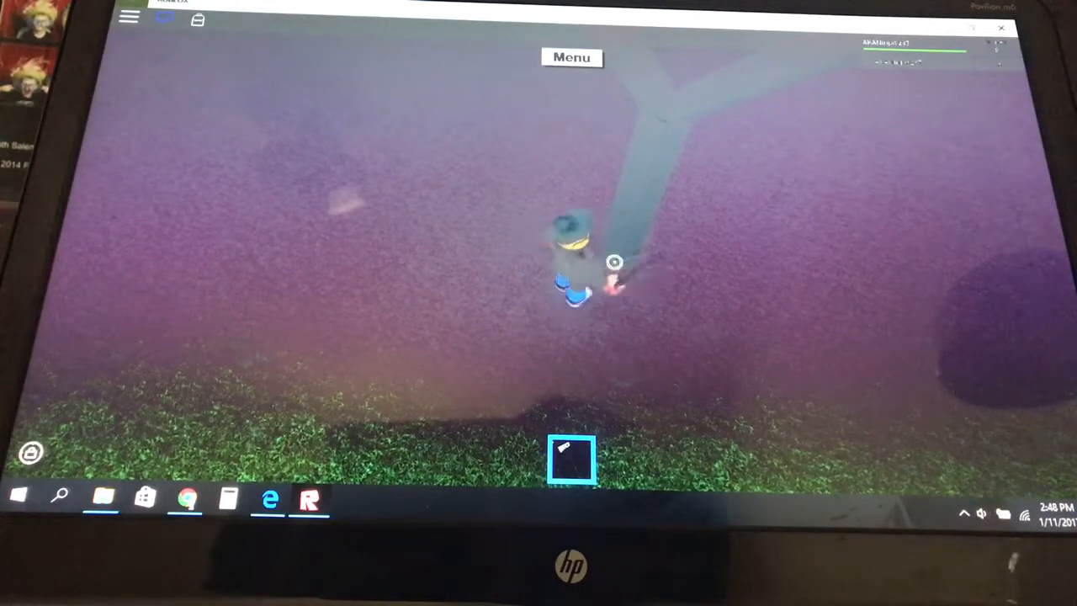
left_click(614, 262)
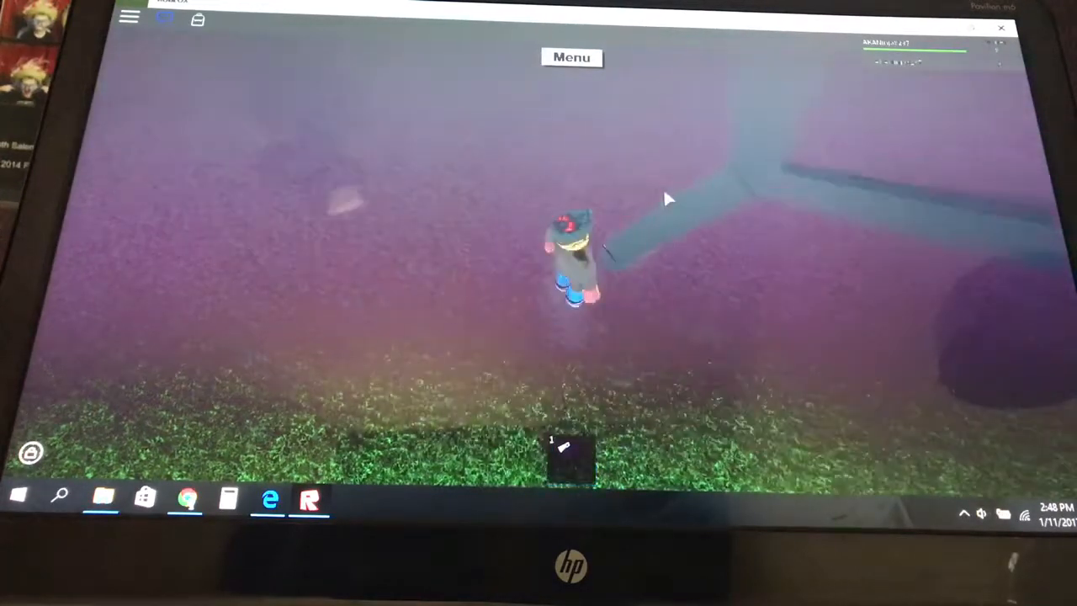
- Haul the log to the Wood Dropoff and swing the hatchet at it
key("w")
key("w")
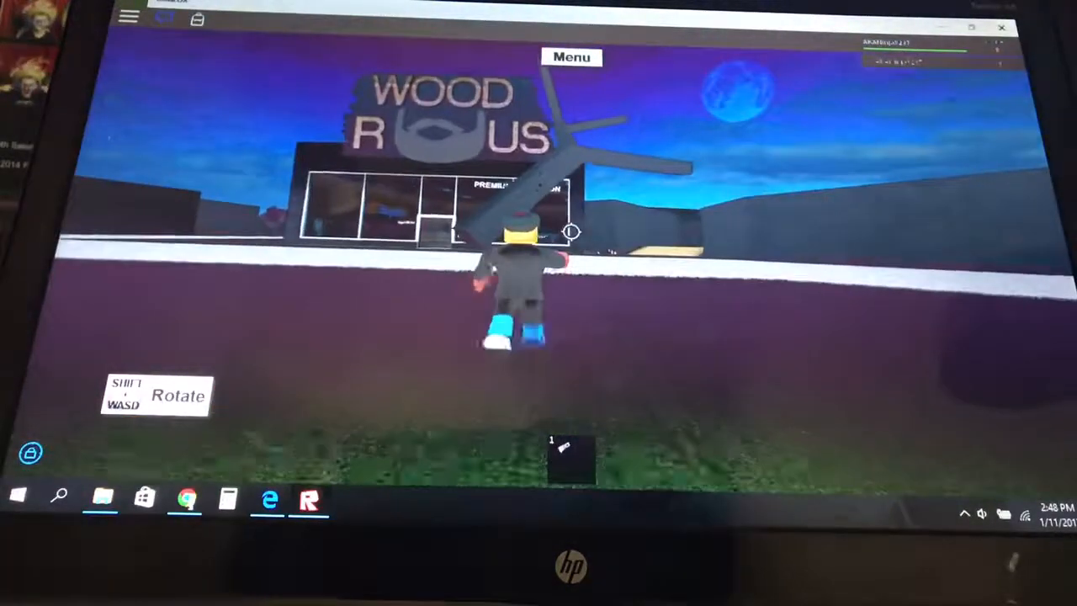
key("w")
key("w")
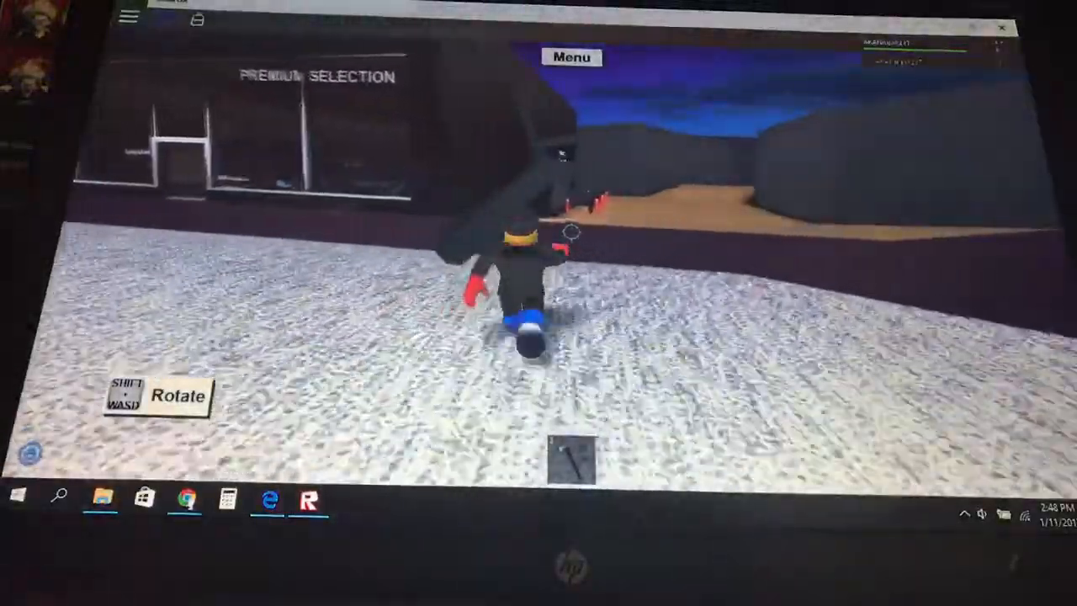
key("w")
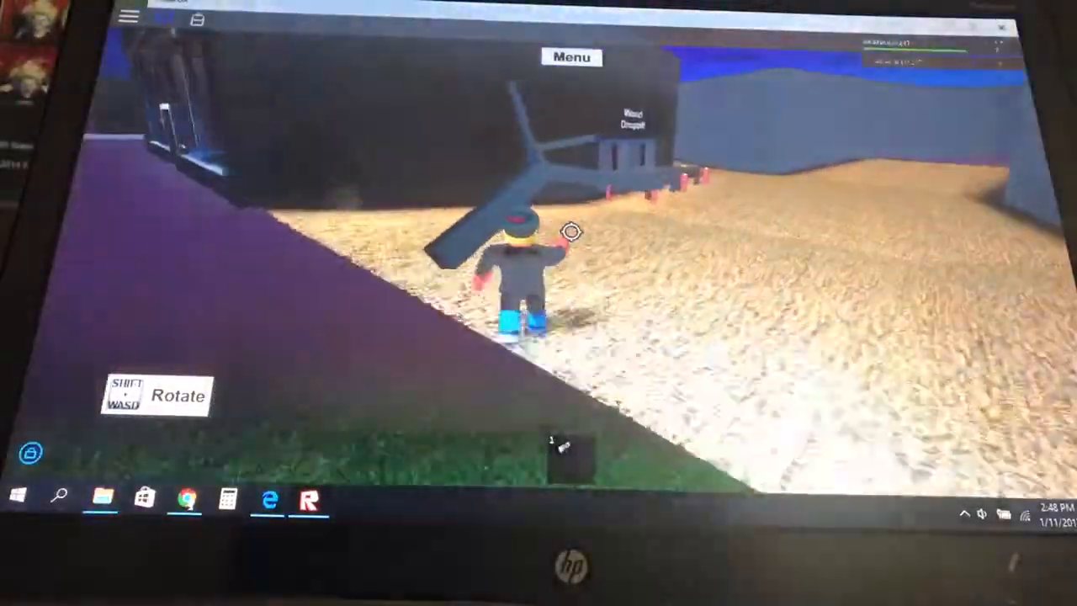
key("w")
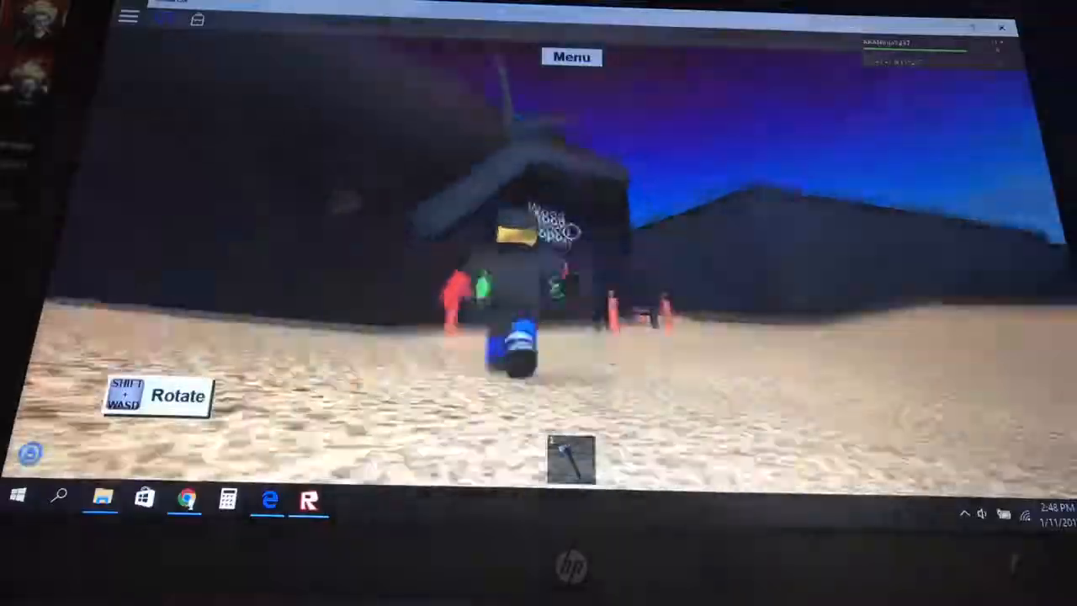
key("w")
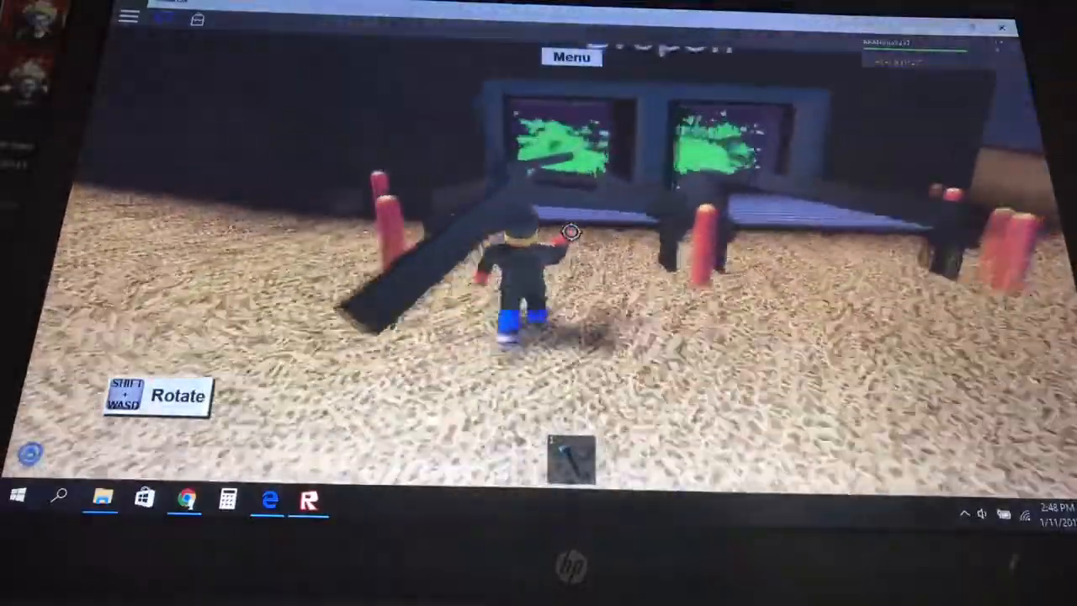
key("1")
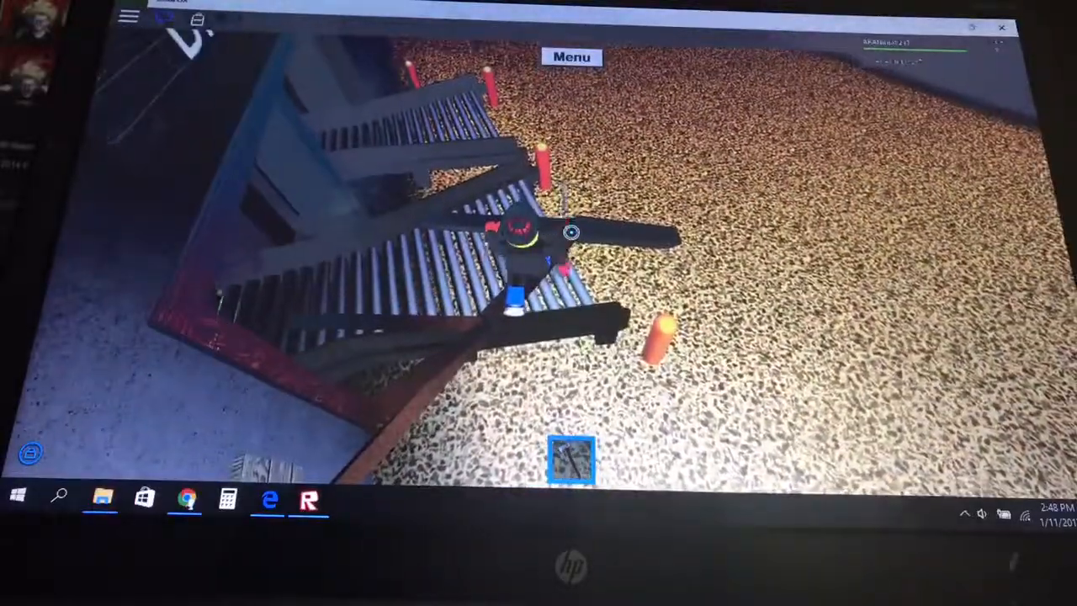
key("w")
key("w")
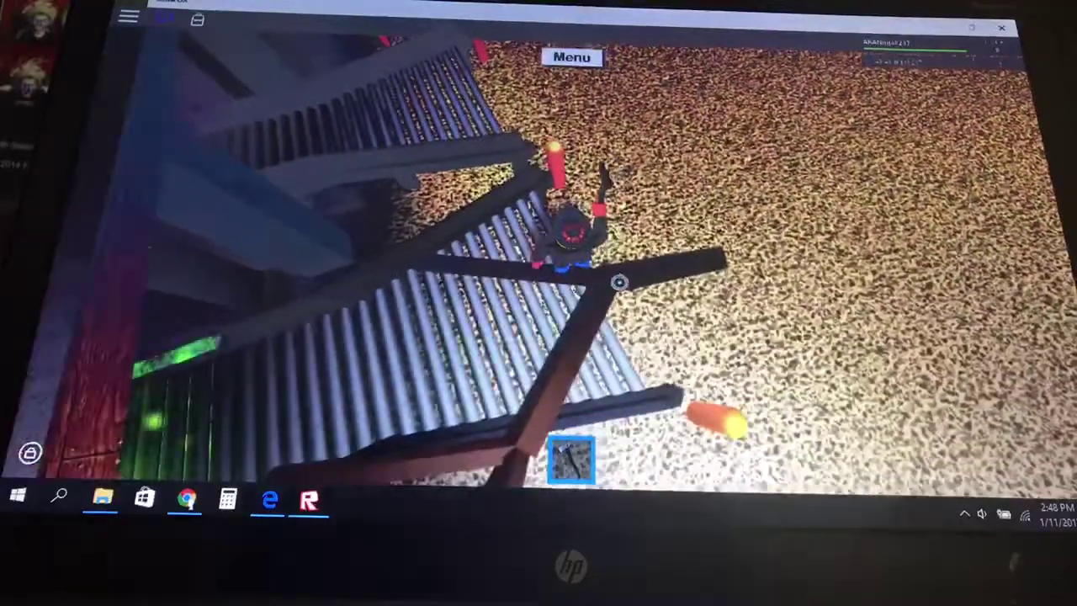
- Turn the view behind the character and run away from the Wood Dropoff
mouse_move(578, 278)
left_mouse_down()
mouse_move(570, 229)
mouse_move(691, 207)
left_mouse_up()
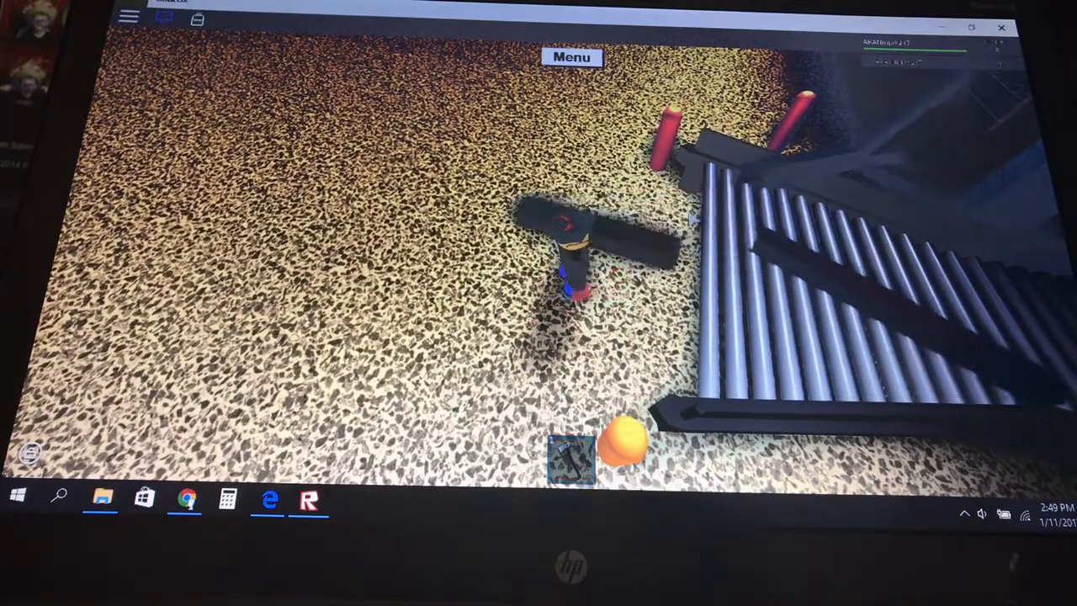
right_click(820, 168)
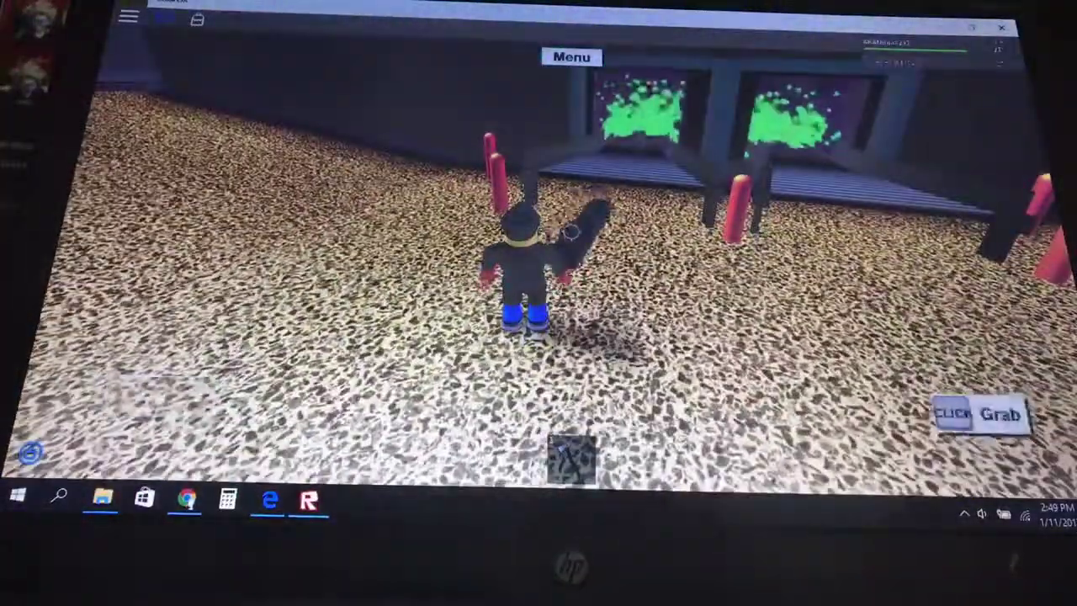
left_click(570, 233)
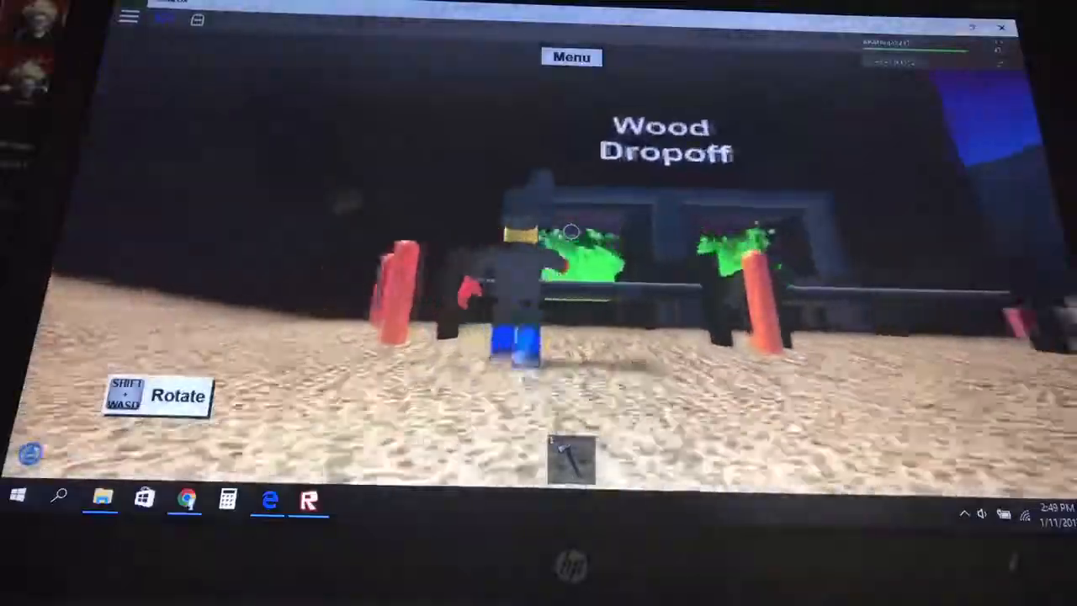
key("w")
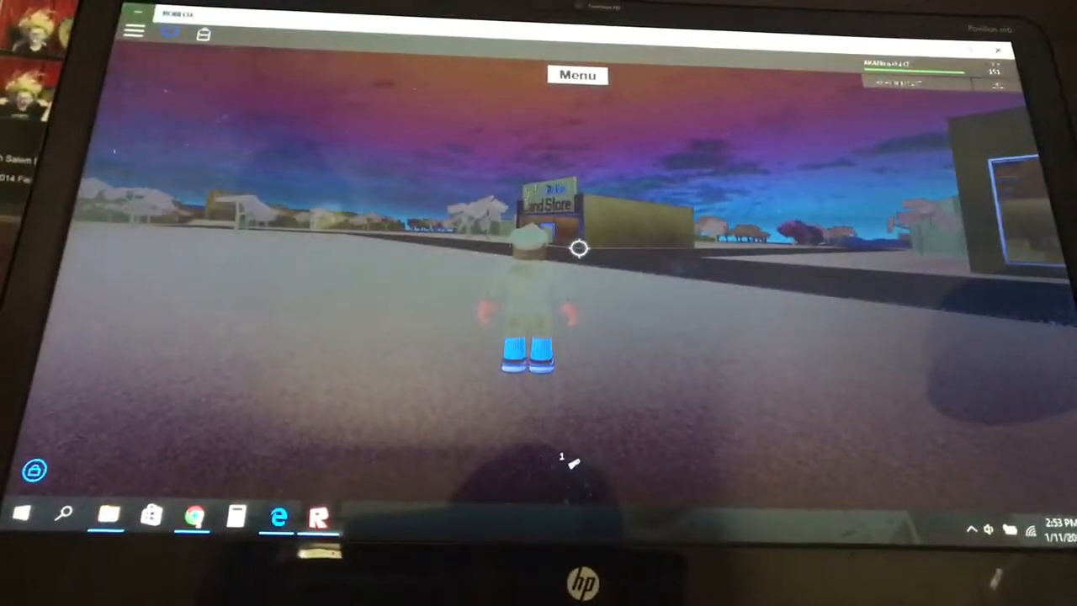
- Run along the path into the Land Store and up to the clerk's counter
key("w")
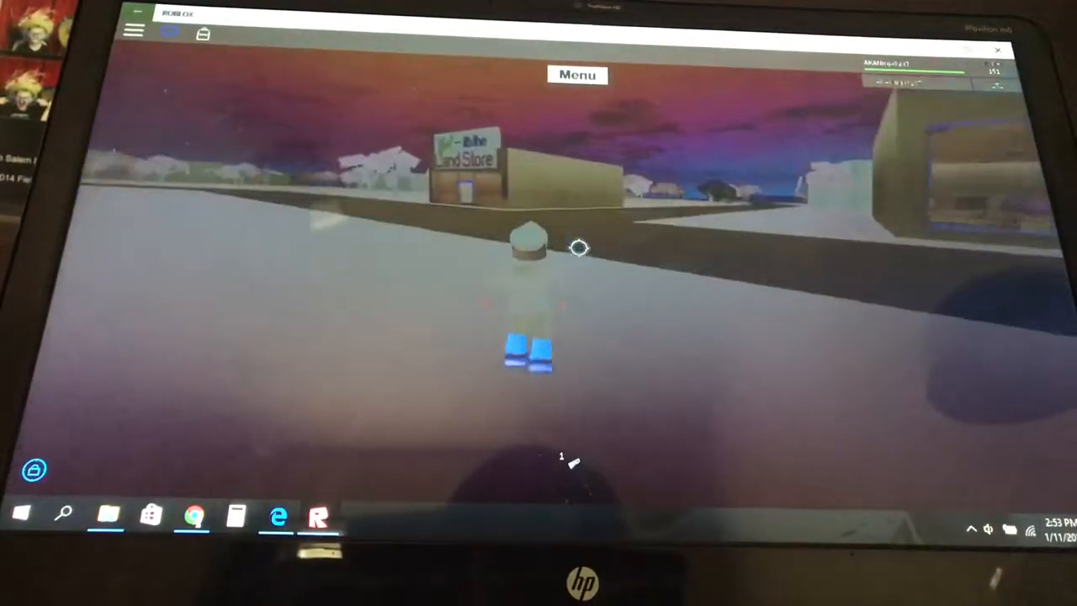
key("w")
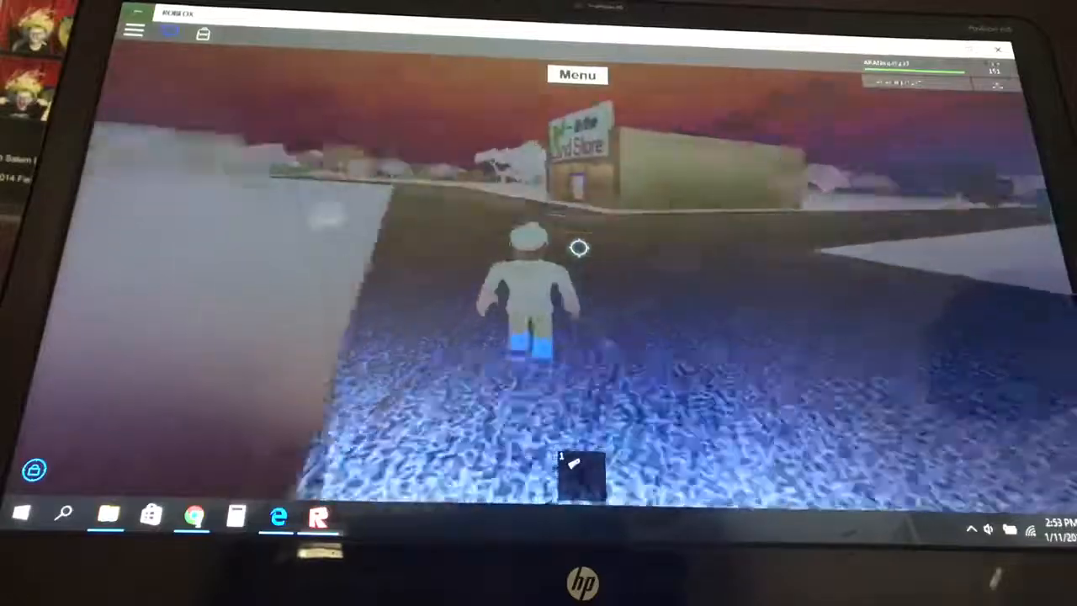
key("w")
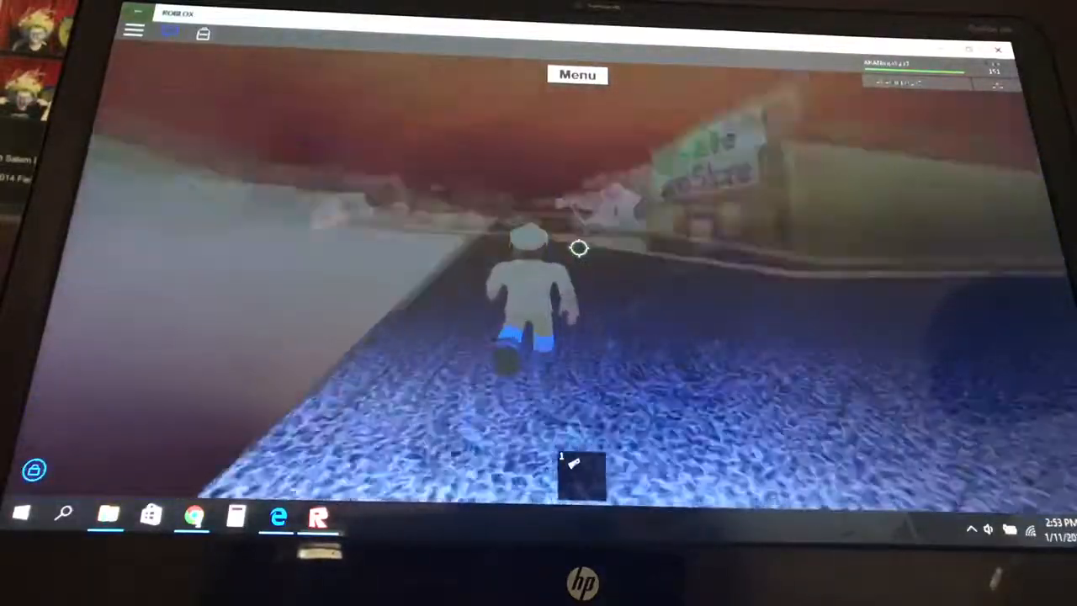
key("w")
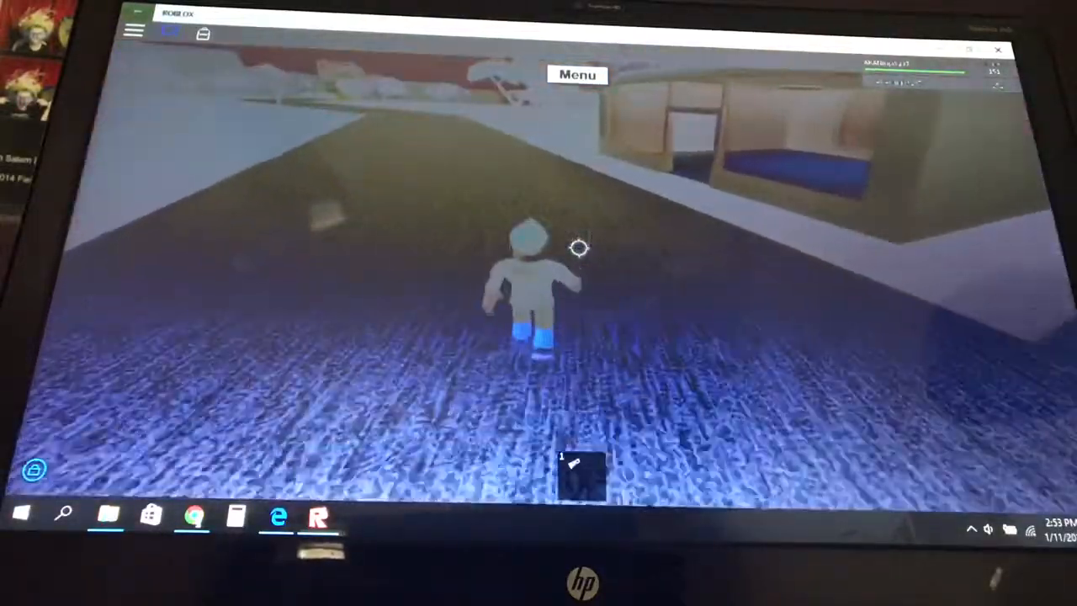
key("w")
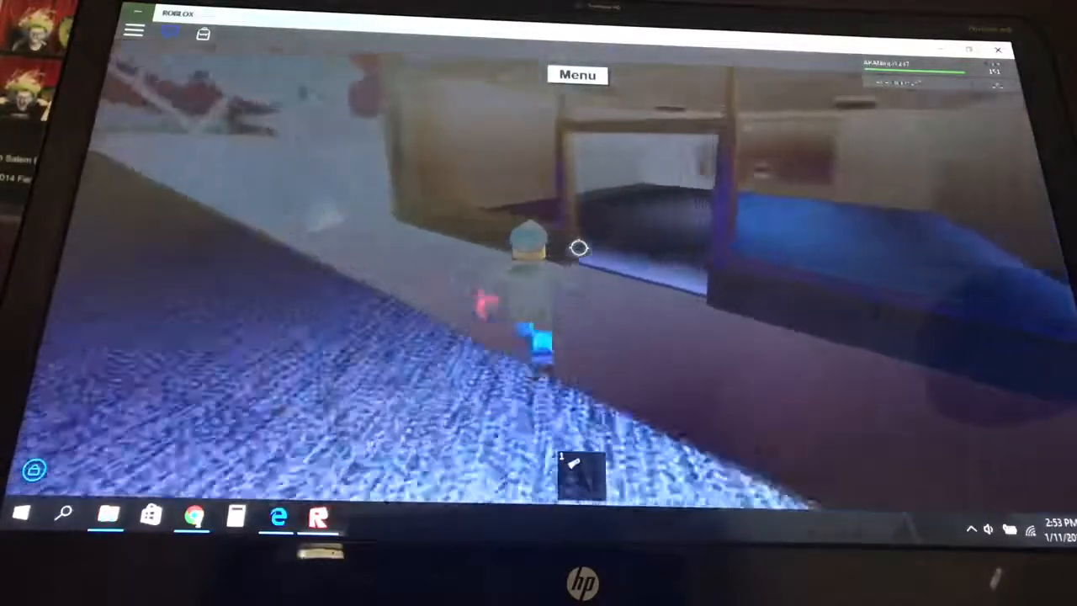
key("w")
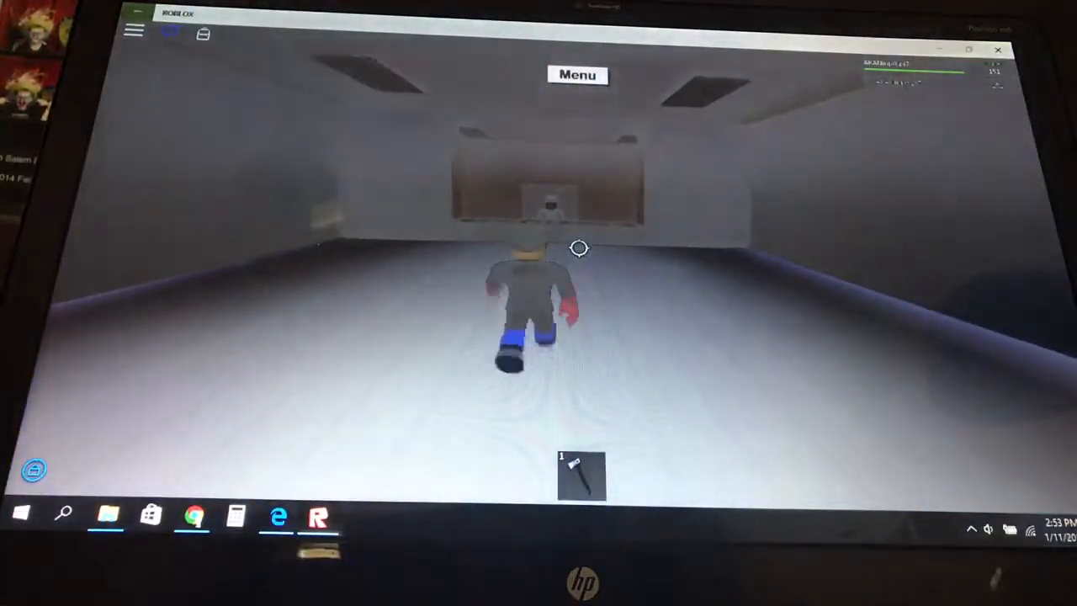
key("w")
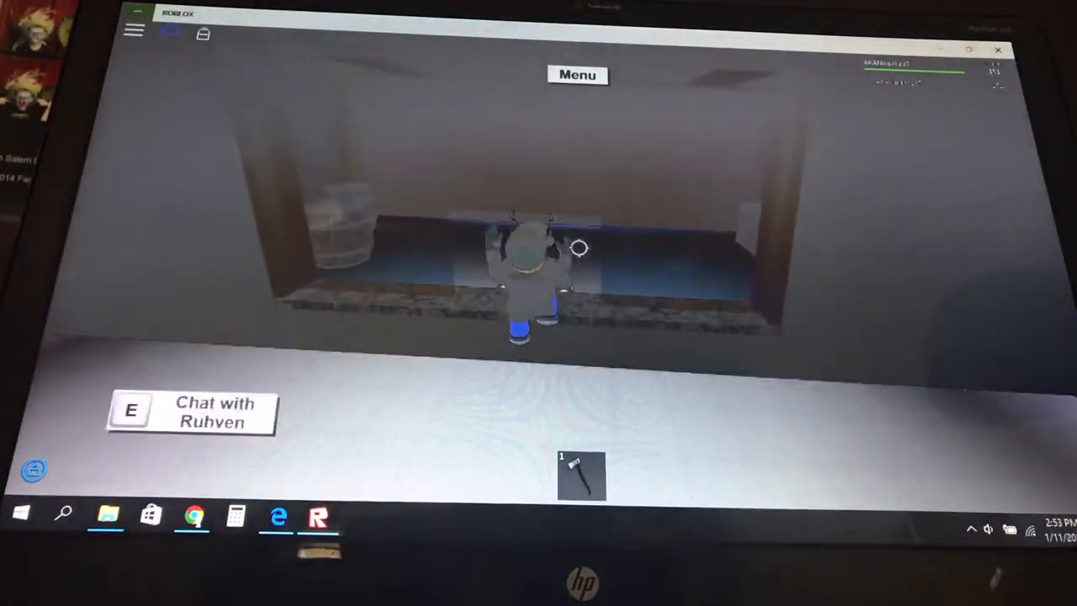
- Talk to the land clerk, agree to view plots and buy the $100 property
key("e")
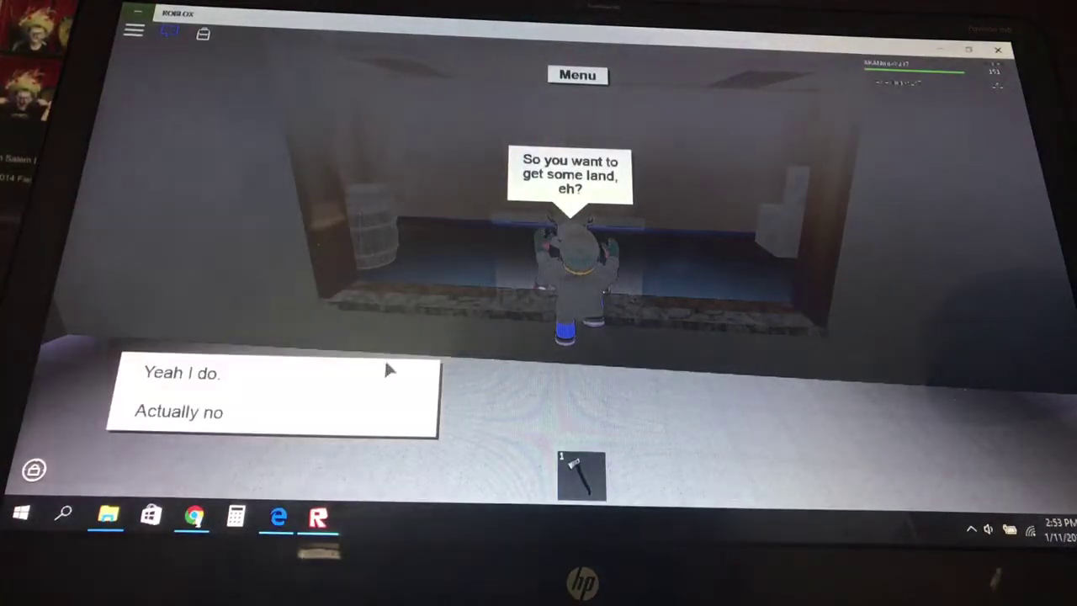
left_click(384, 370)
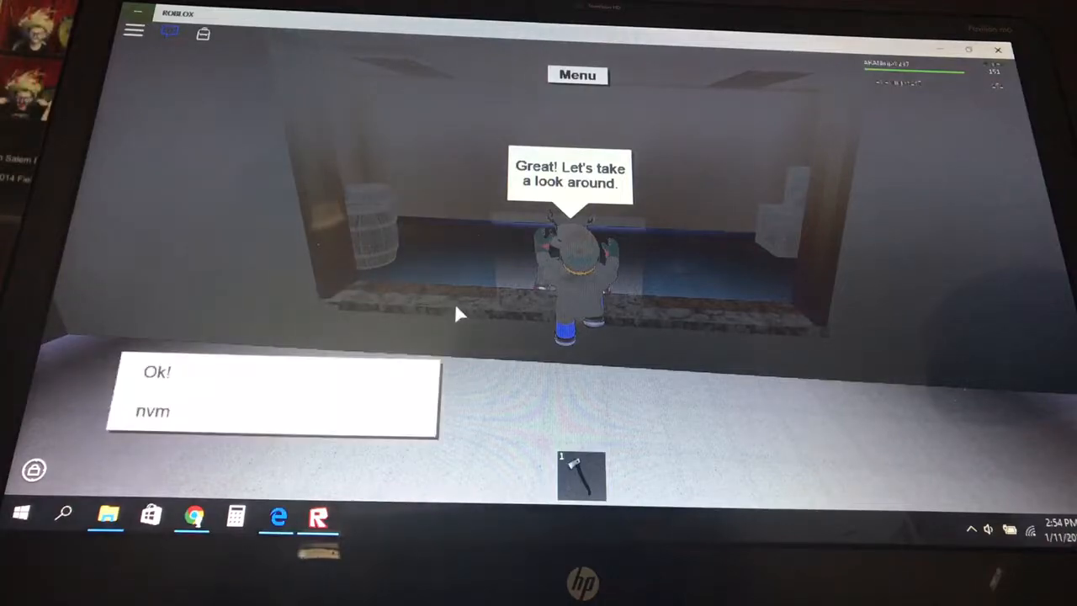
left_click(394, 372)
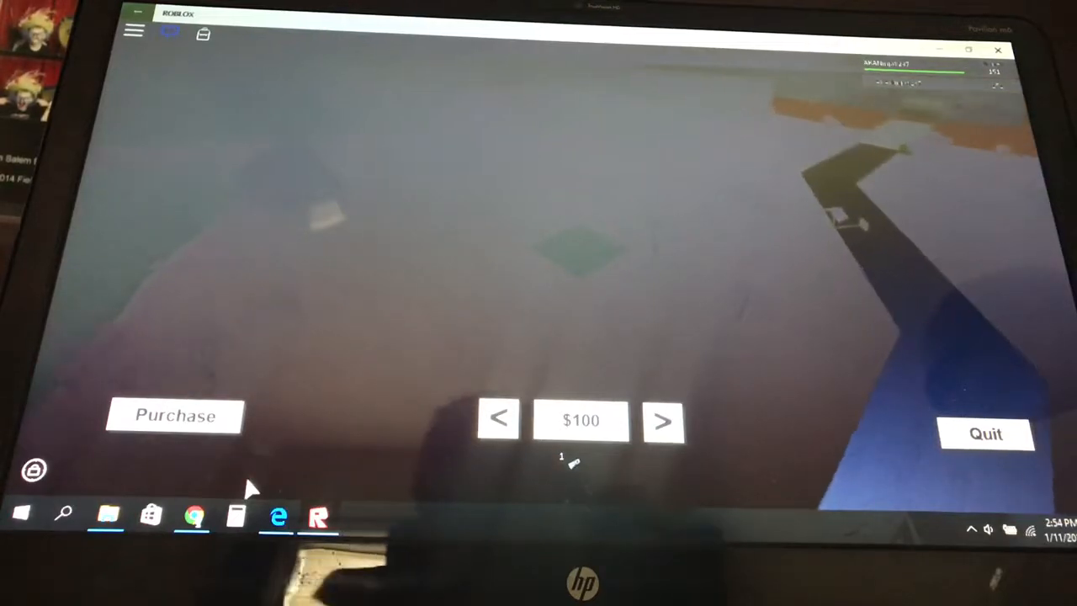
left_click(175, 415)
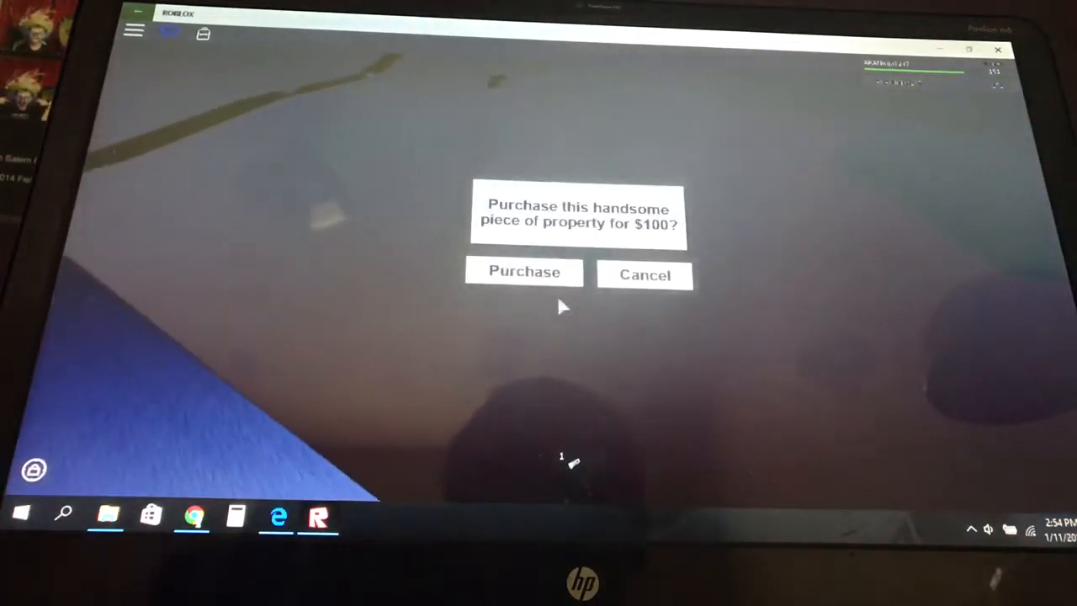
left_click(524, 272)
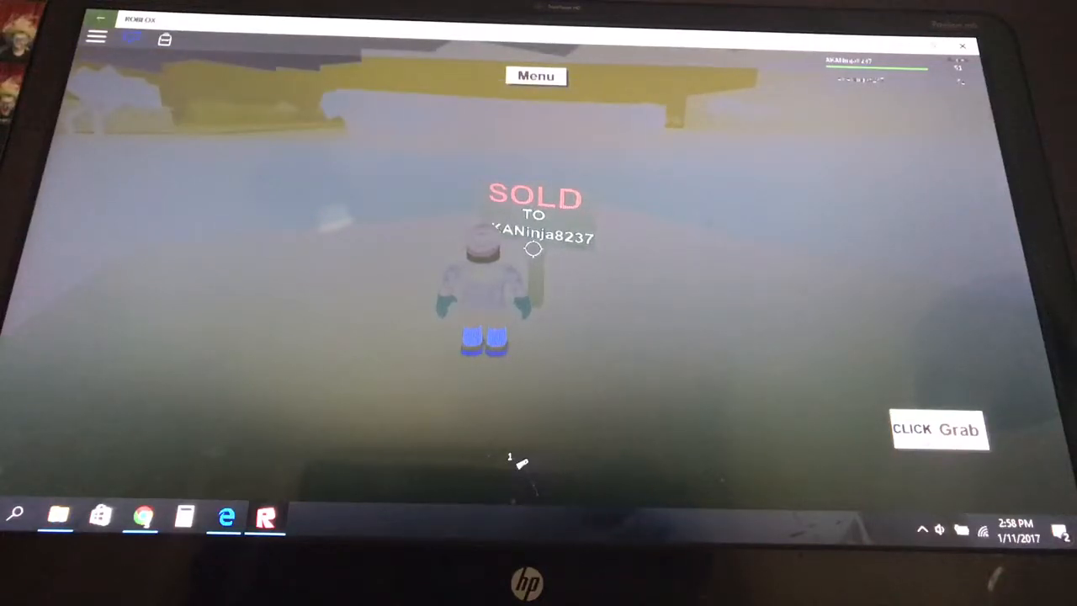
- Grab the SOLD sign on the newly bought plot
left_click(533, 248)
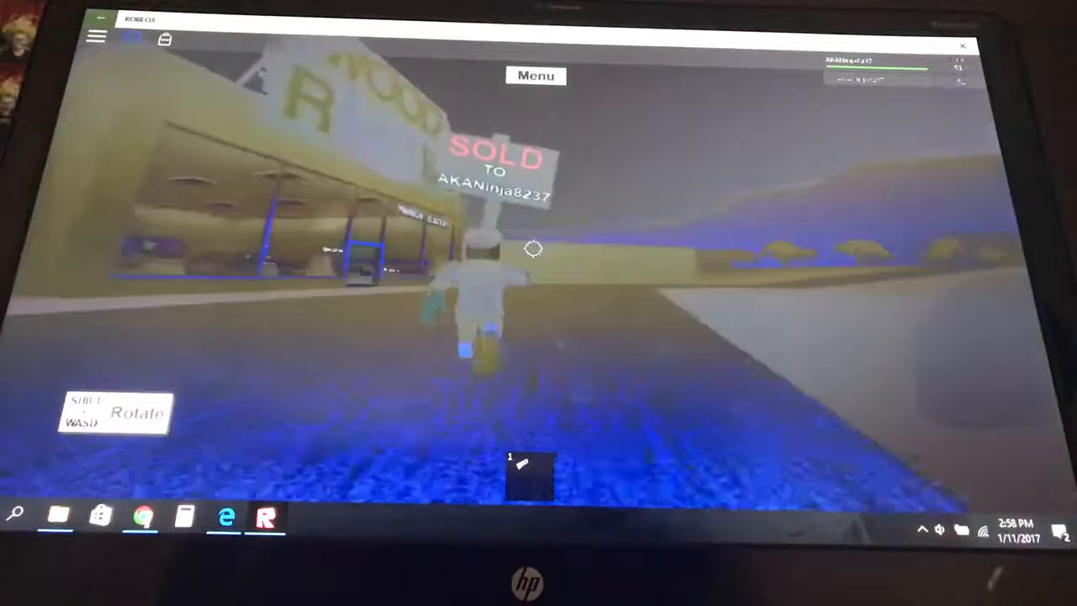
- Carry the SOLD sign along the side of the Wood Dropoff building
key("w")
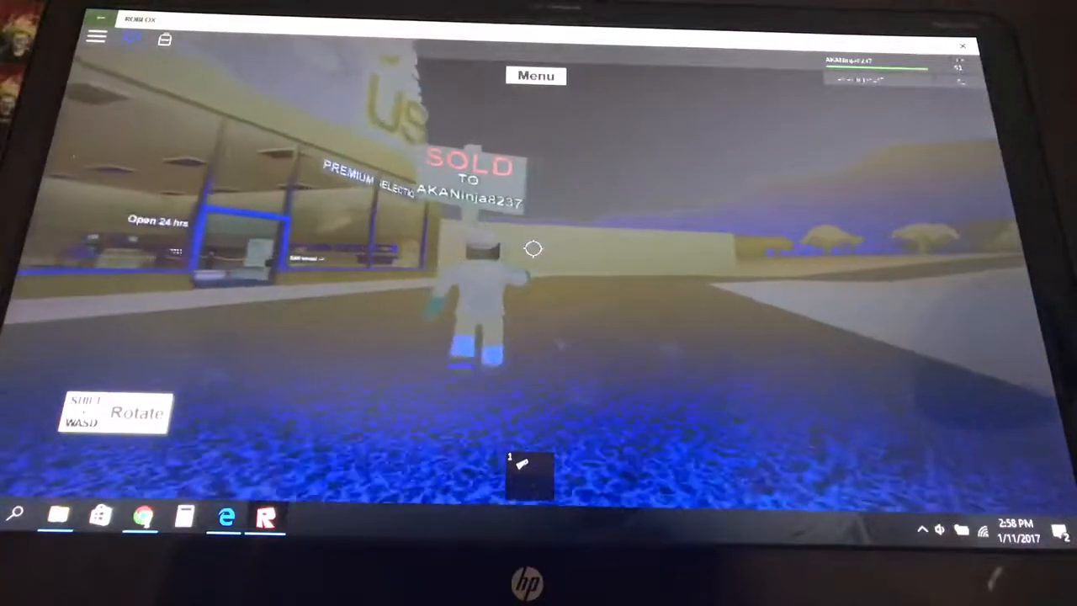
key("w")
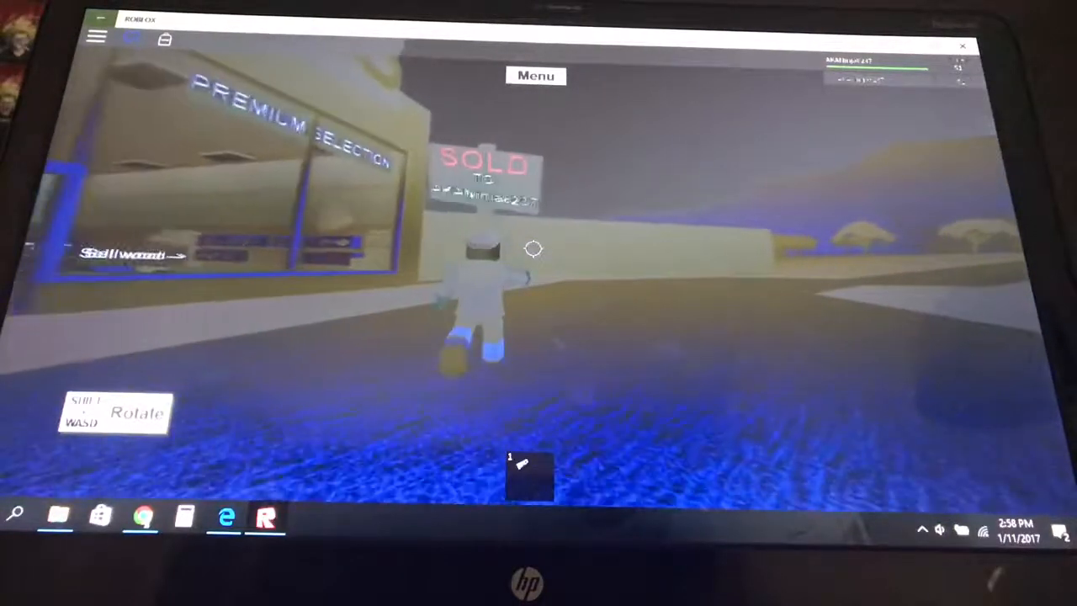
key("w")
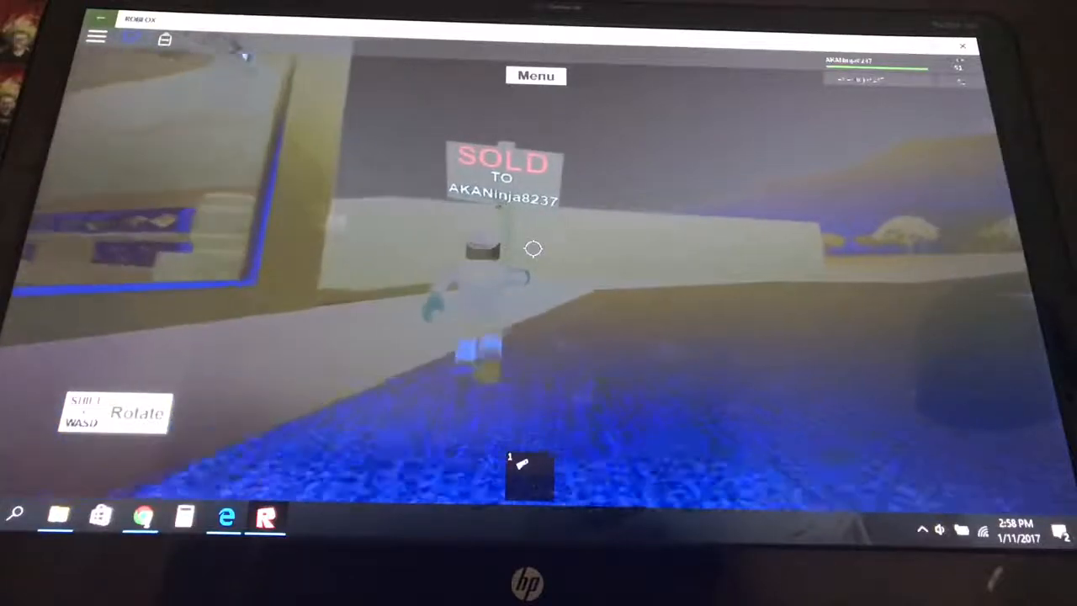
key("w")
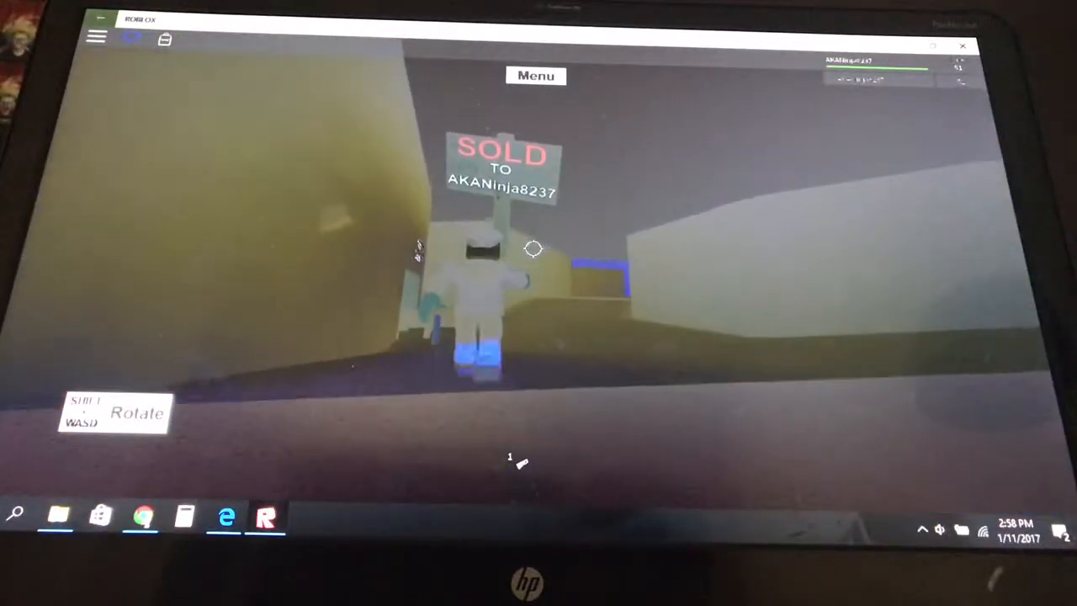
key("w")
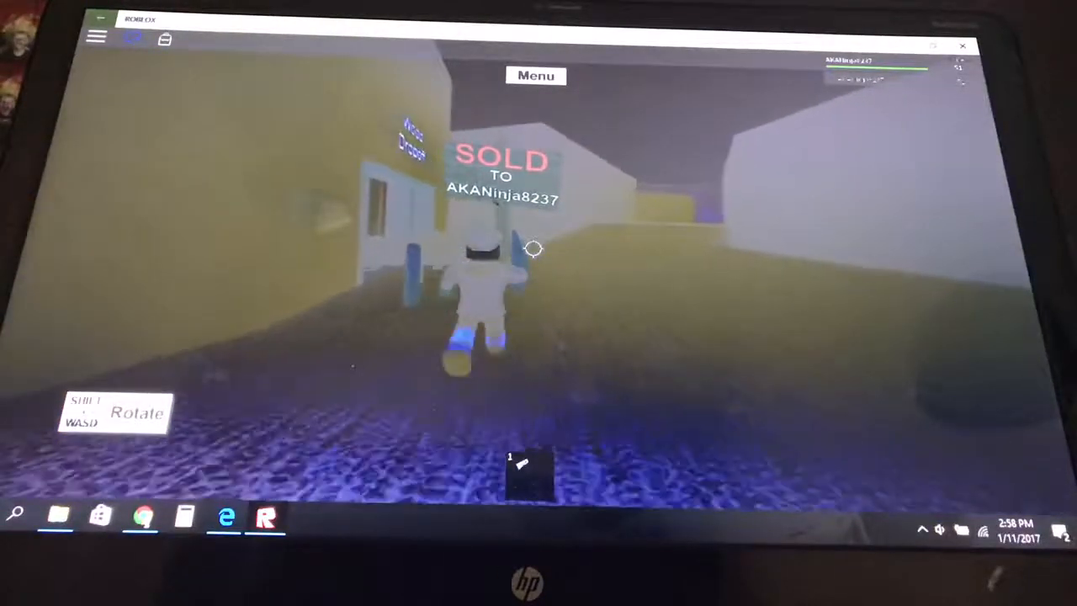
key("w")
key("w")
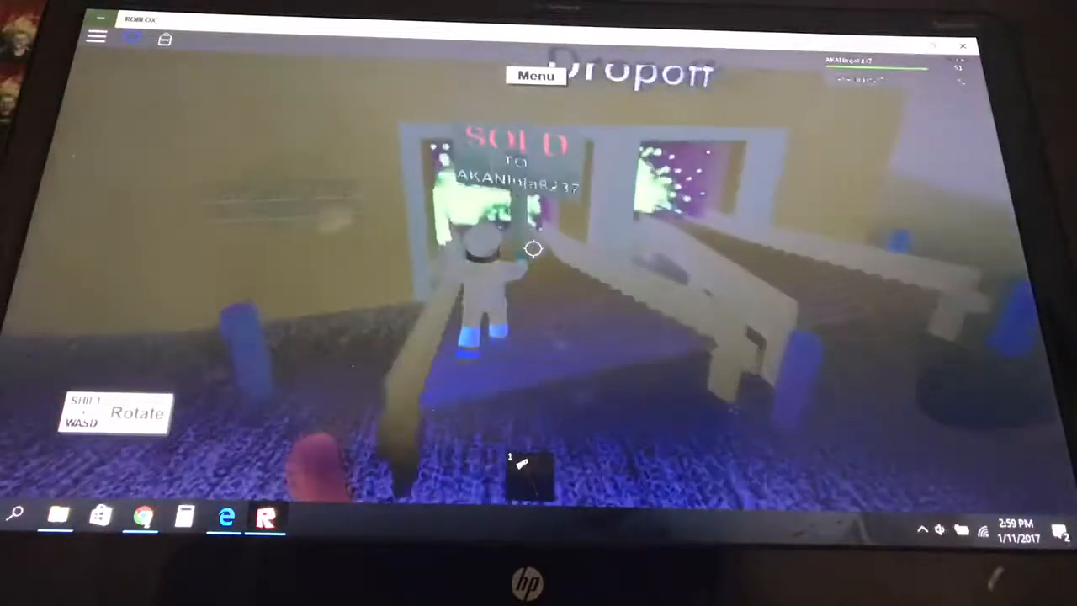
- Back away from the Wood Dropoff and walk along the yellow wall into the store
key("s")
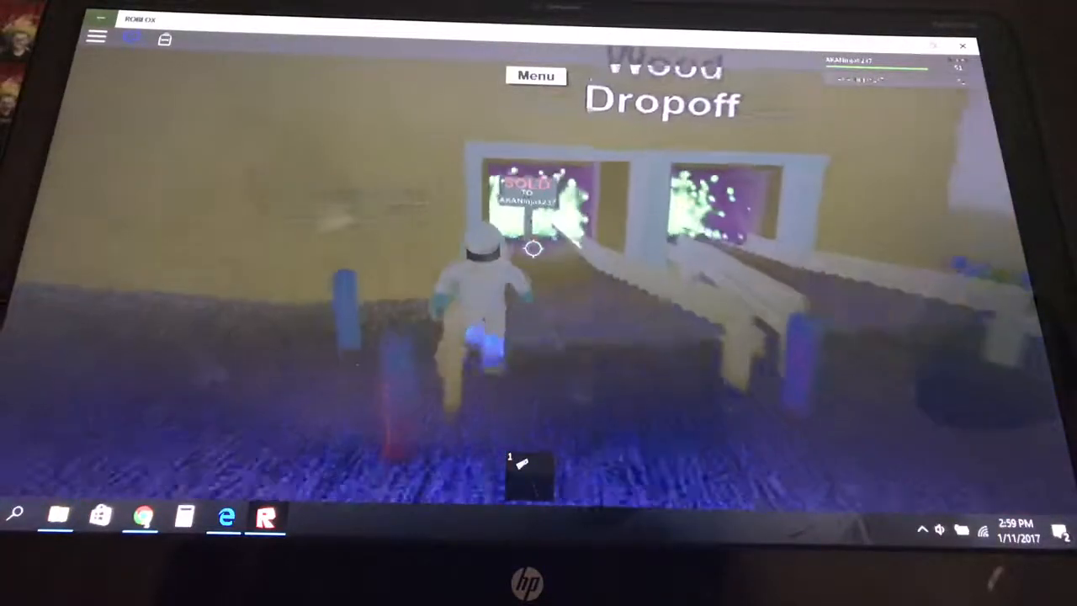
key("a")
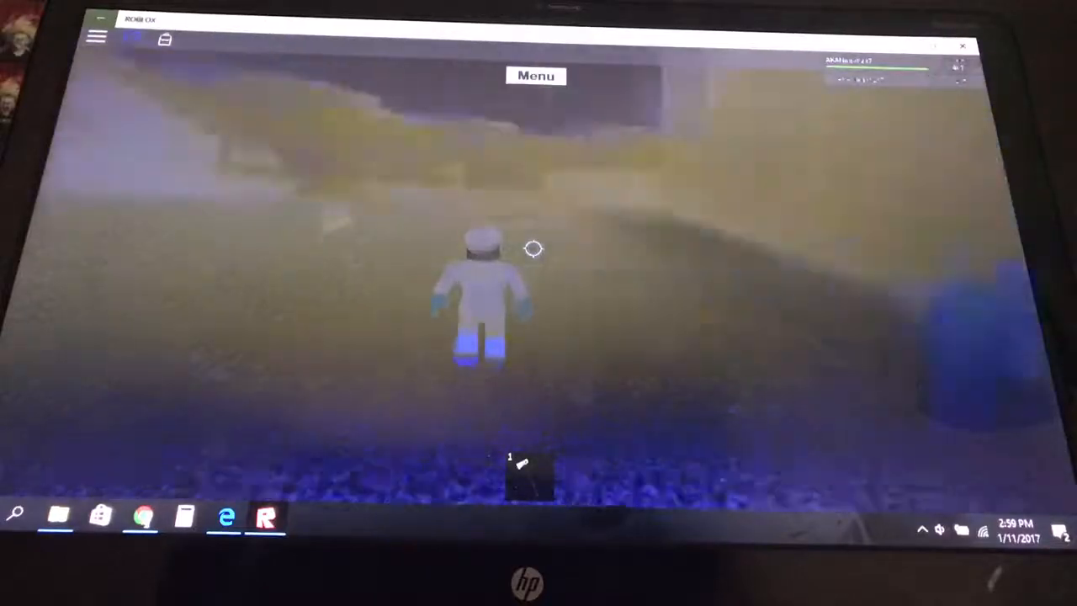
key("w")
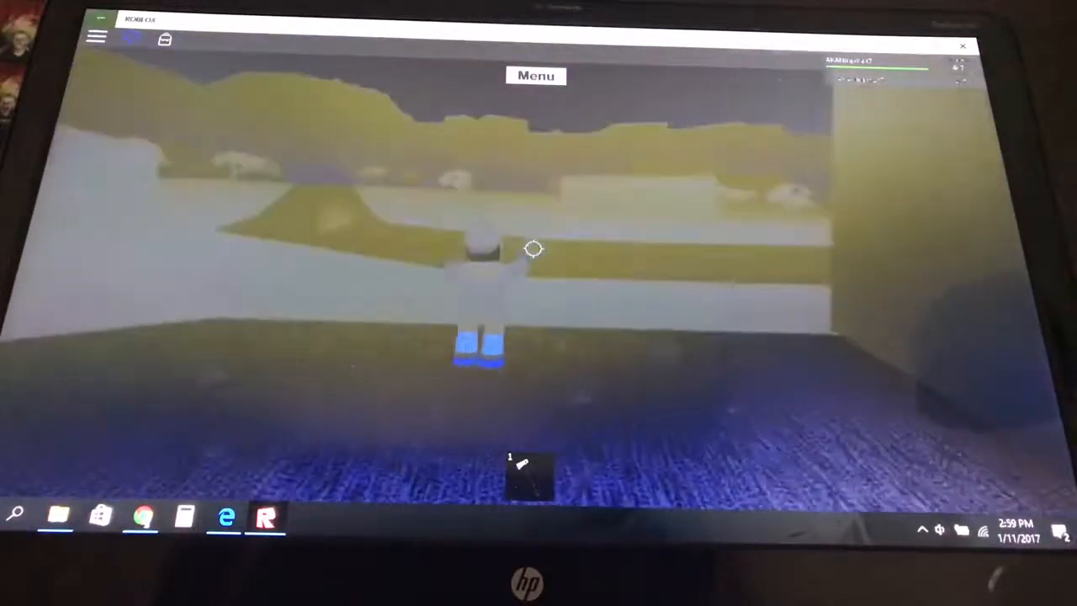
key("w")
key("w")
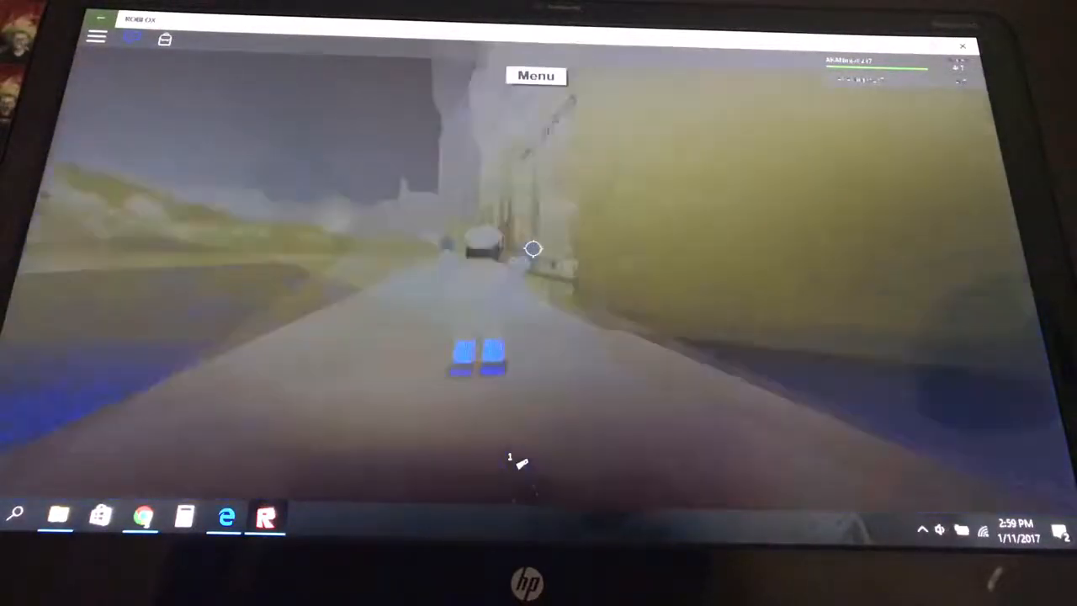
- Walk into the store's Blueprints area and check the Utility Vehicle details
key("1")
key("w")
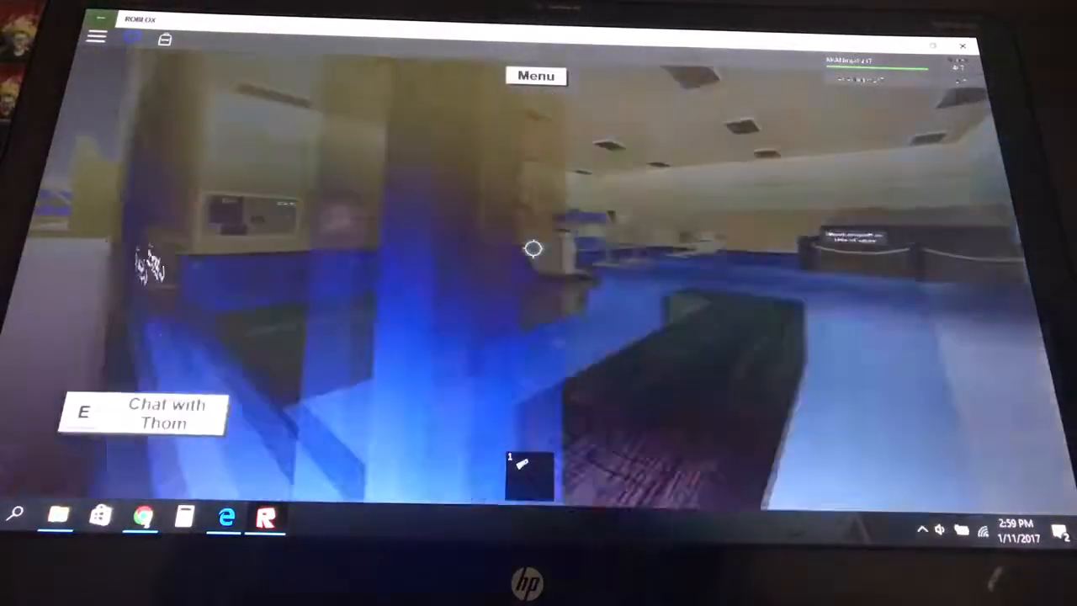
key("w")
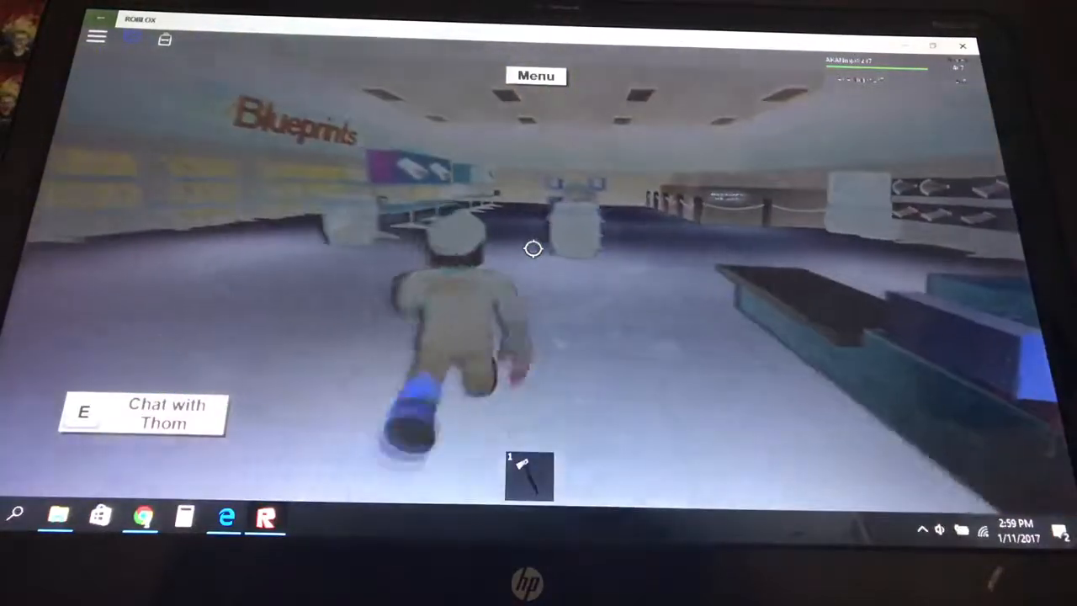
key("w")
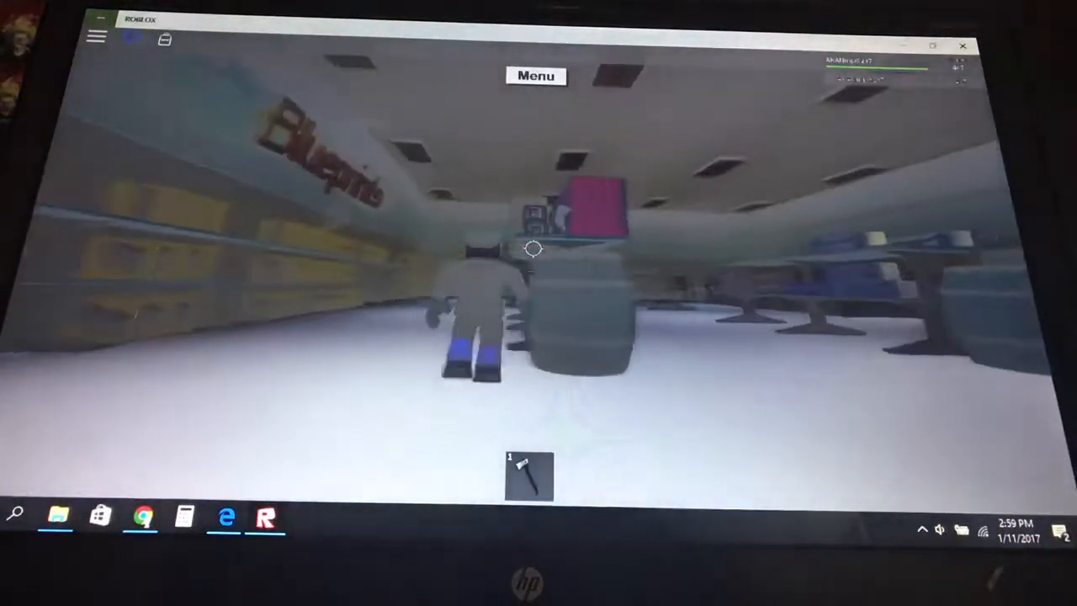
key("w")
key("e")
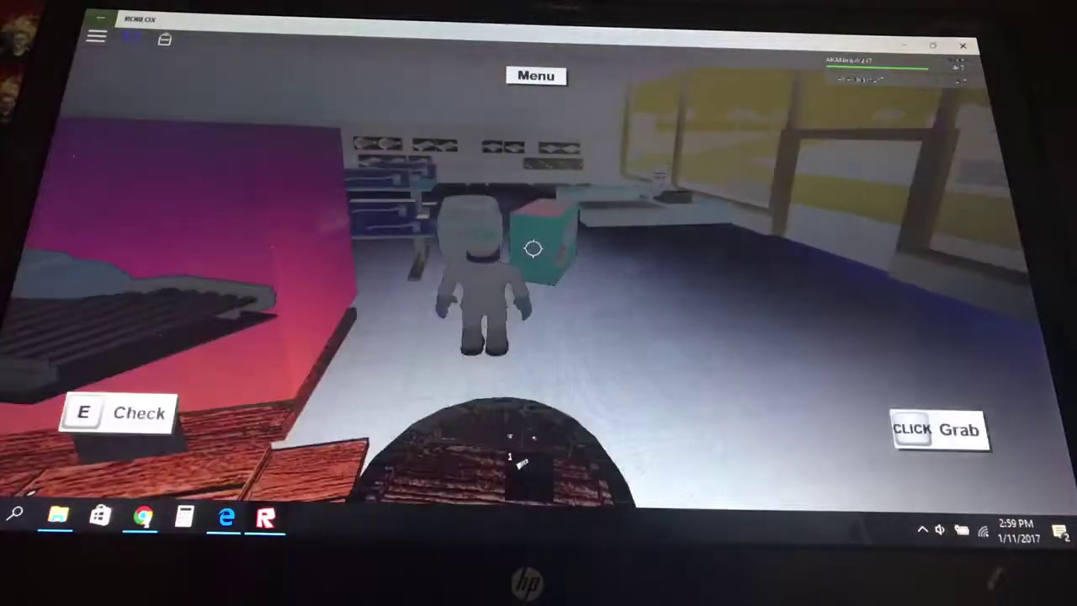
- Carry the Shabby Sawmill box to Thom's counter and buy it for 130
left_click(534, 248)
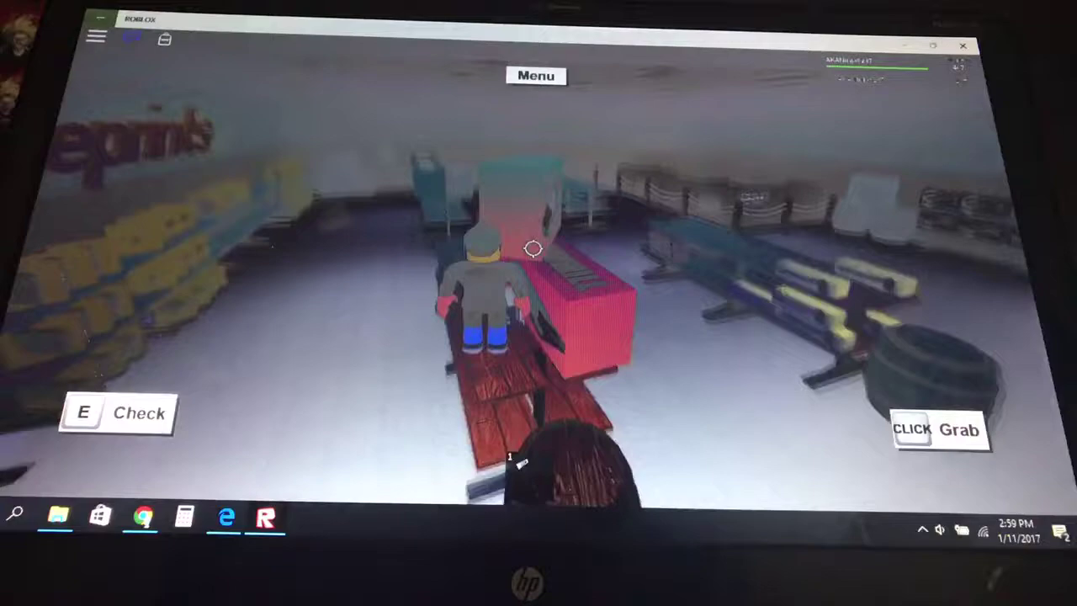
left_click(533, 248)
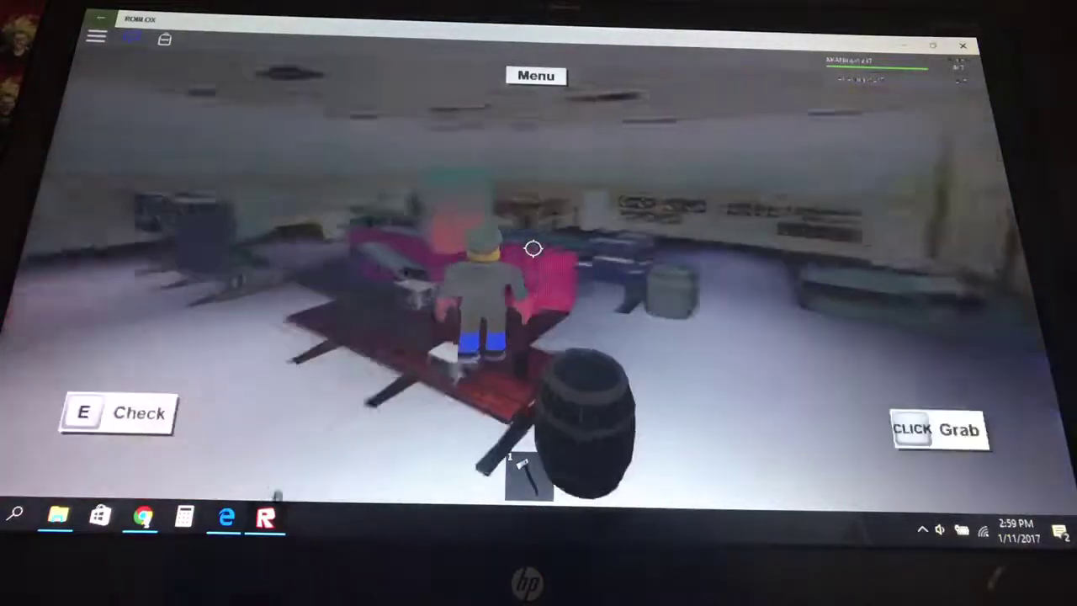
left_click(533, 248)
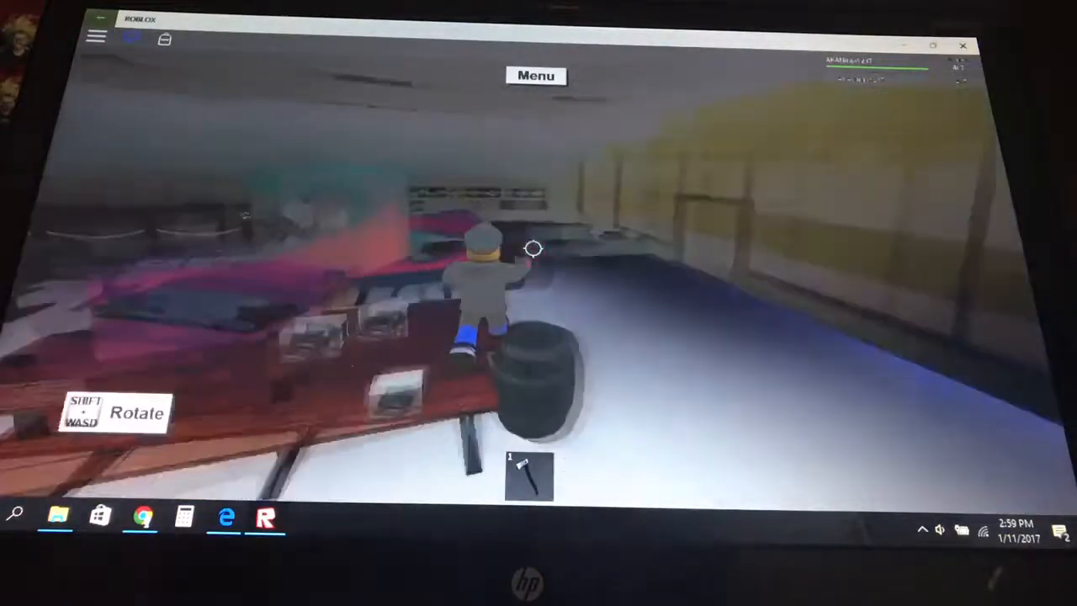
key("w")
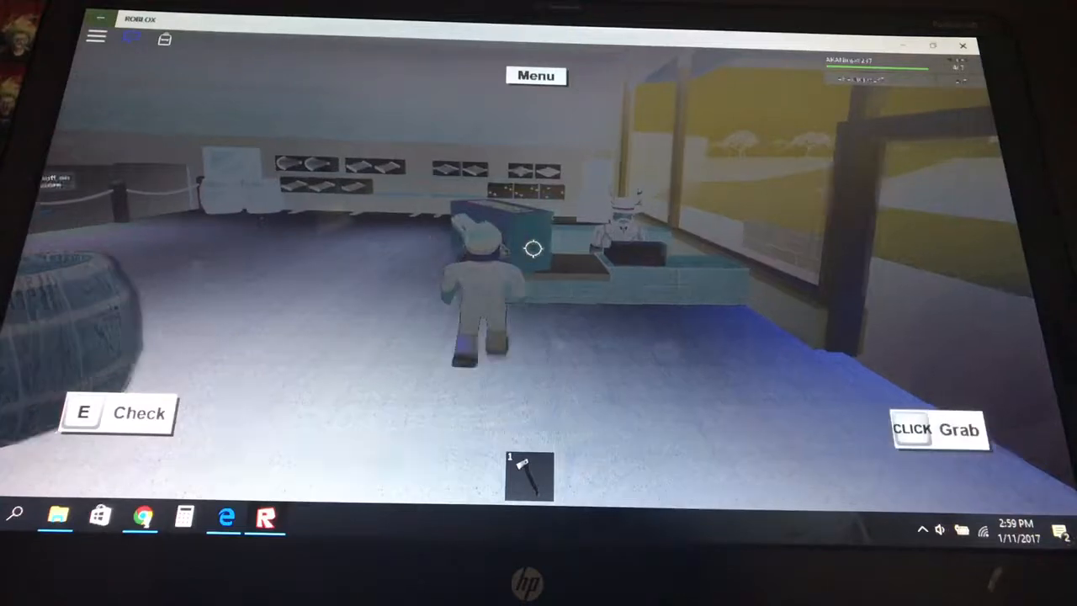
key("w")
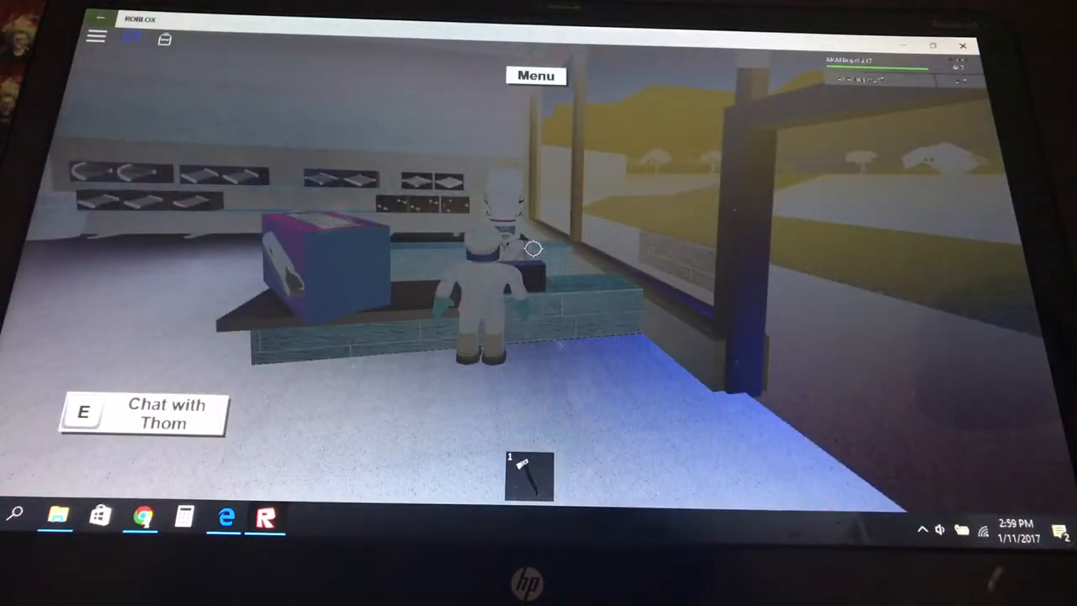
key("e")
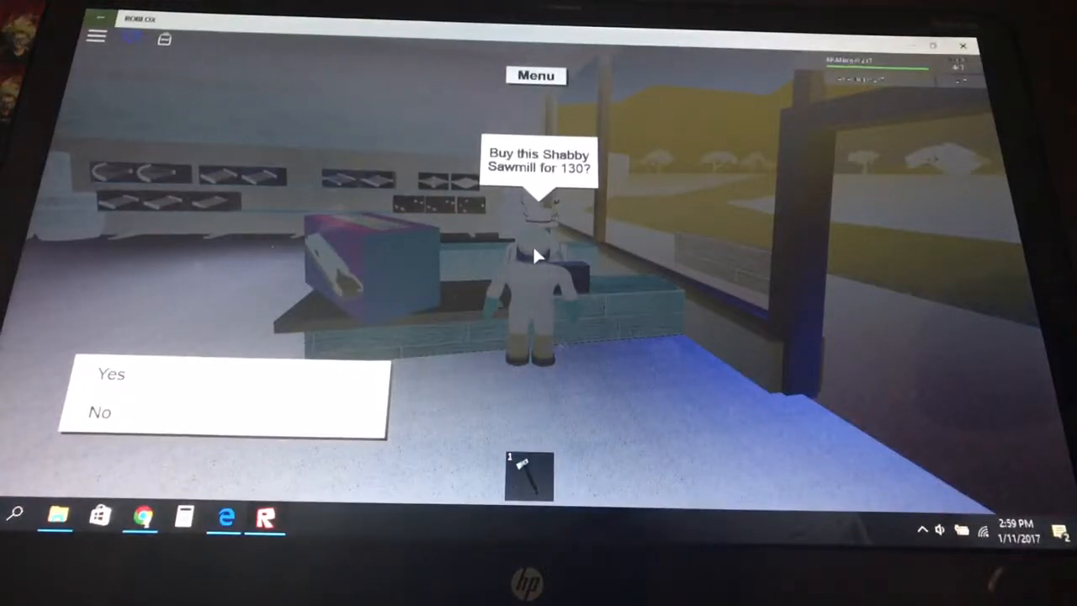
left_click(291, 373)
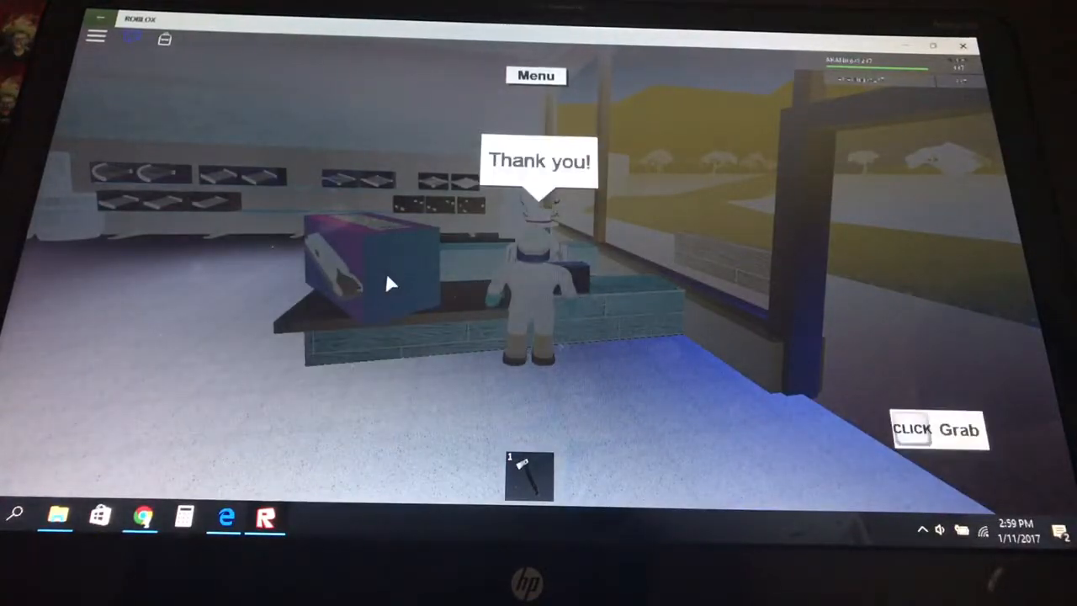
- Carry the sawmill box out the store door and along the sandy path to open land
left_click_drag(388, 267, 533, 248)
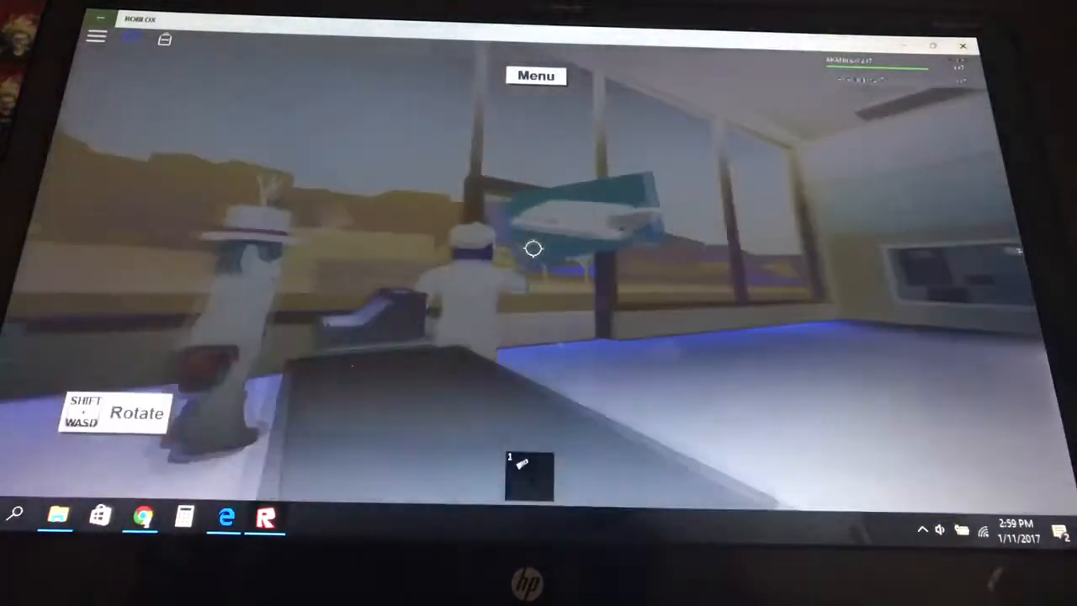
key("w")
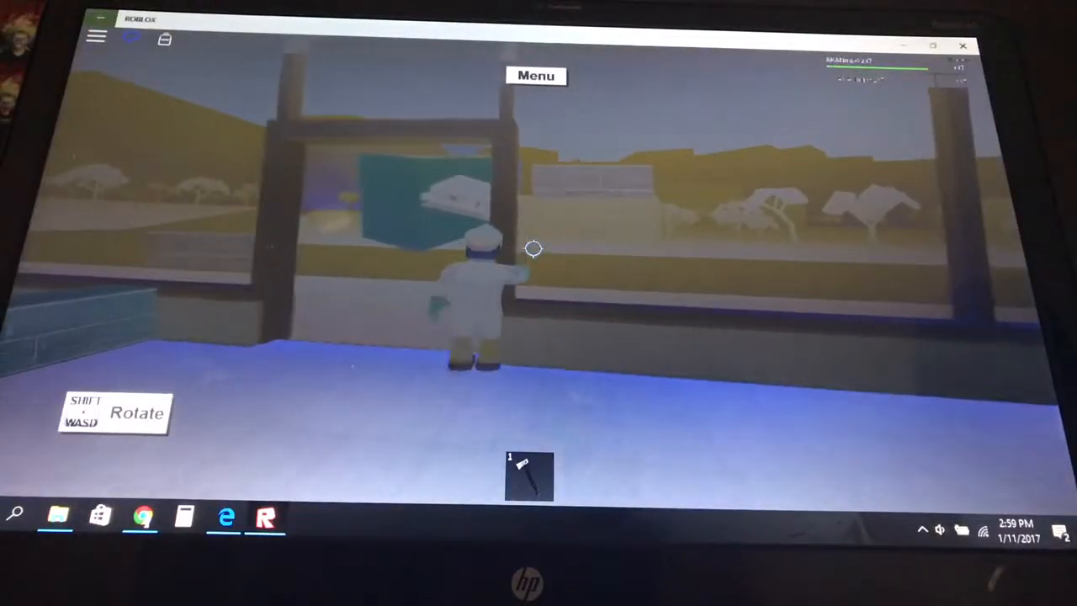
key("w")
key("w")
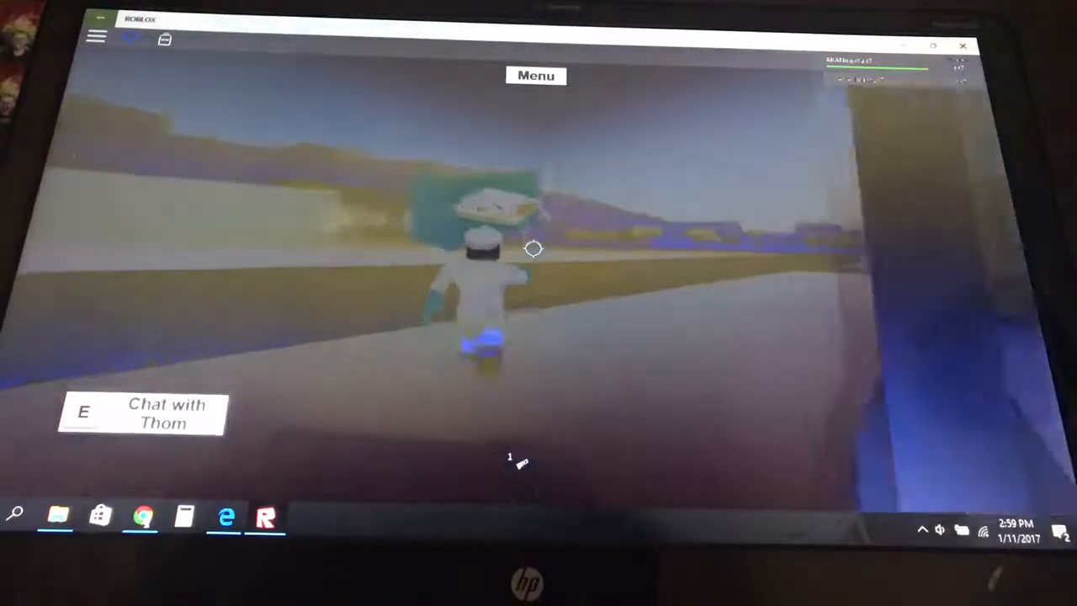
key("w")
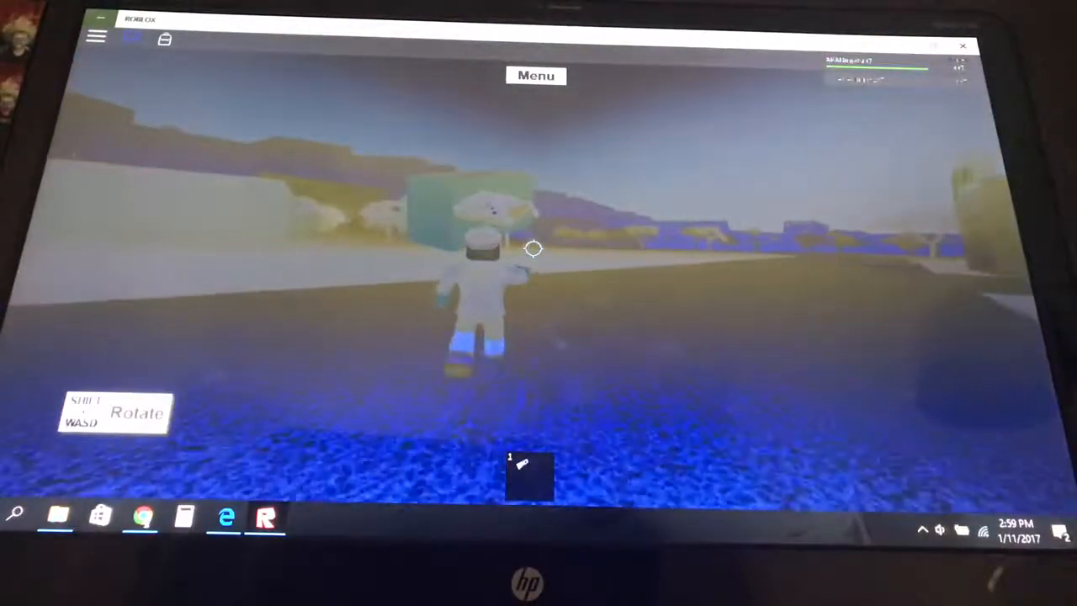
key("w")
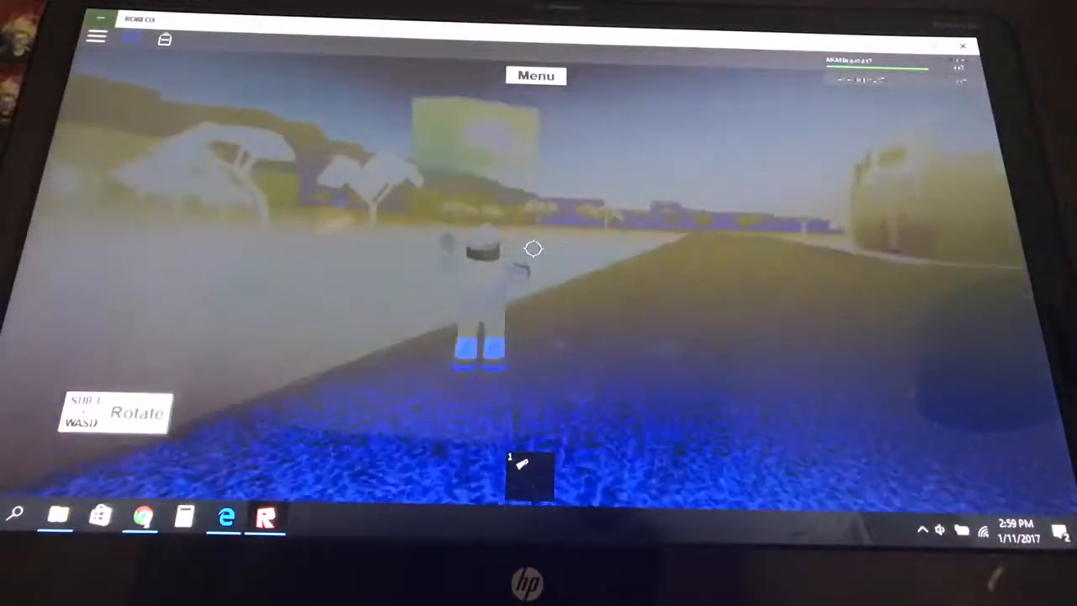
key("w")
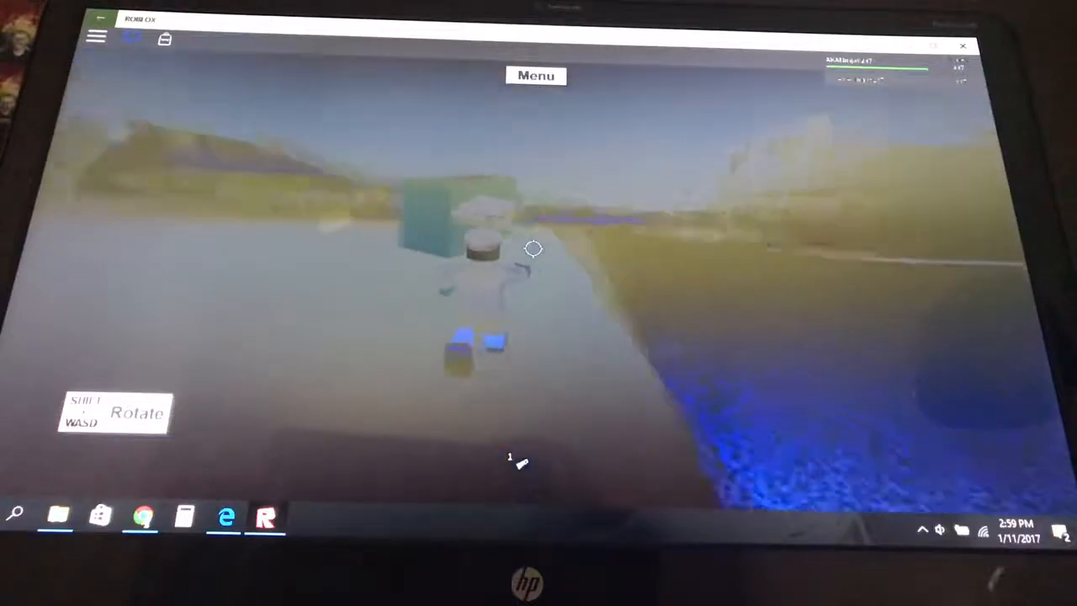
key("w")
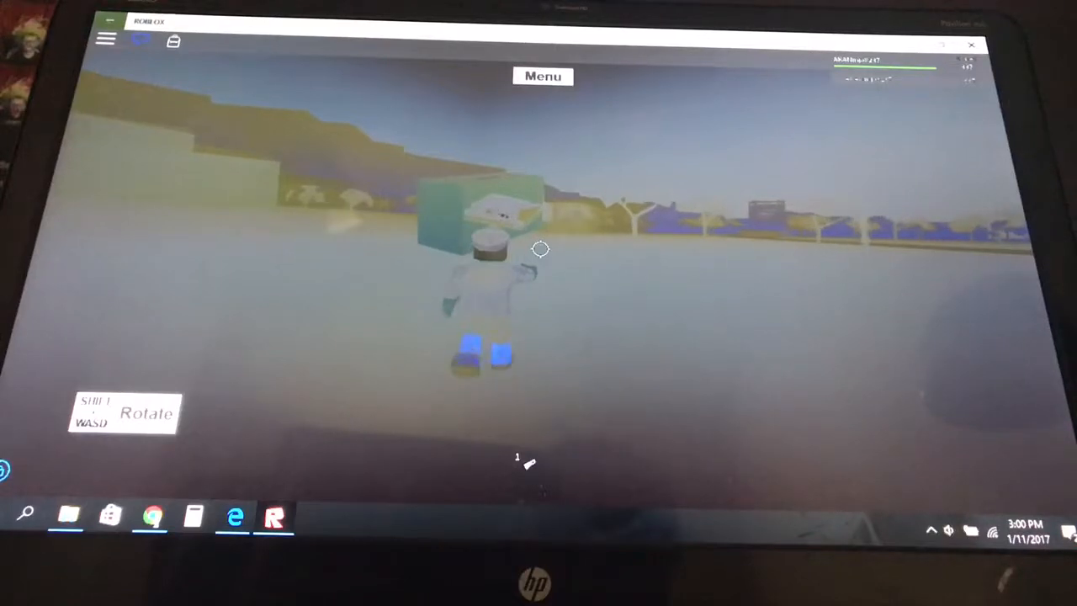
key("w")
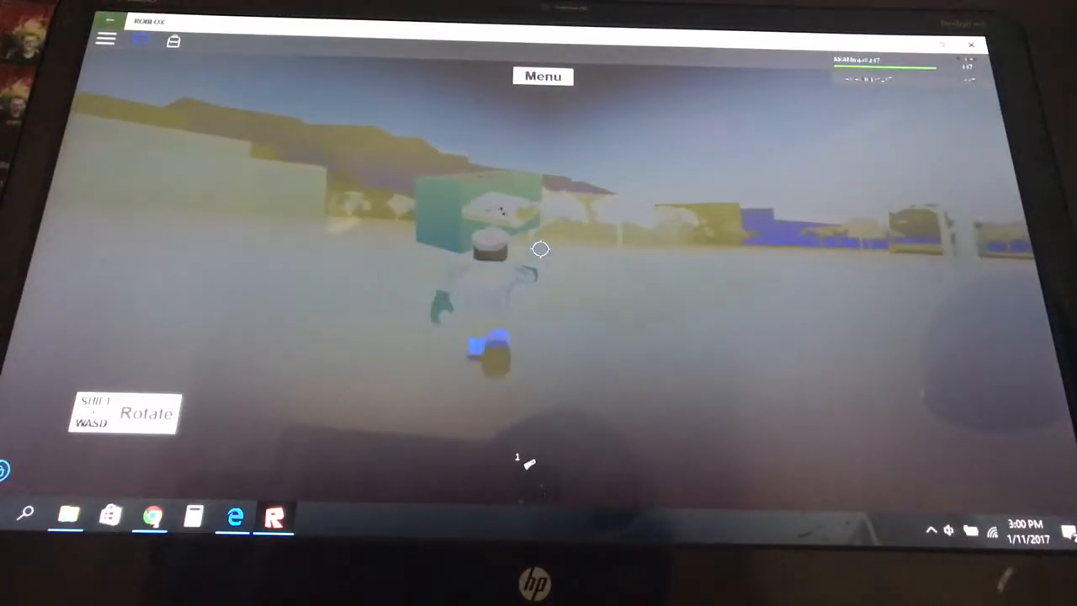
- Open the sawmill box, position the Shabby Sawmill and place it on the ground
key("w")
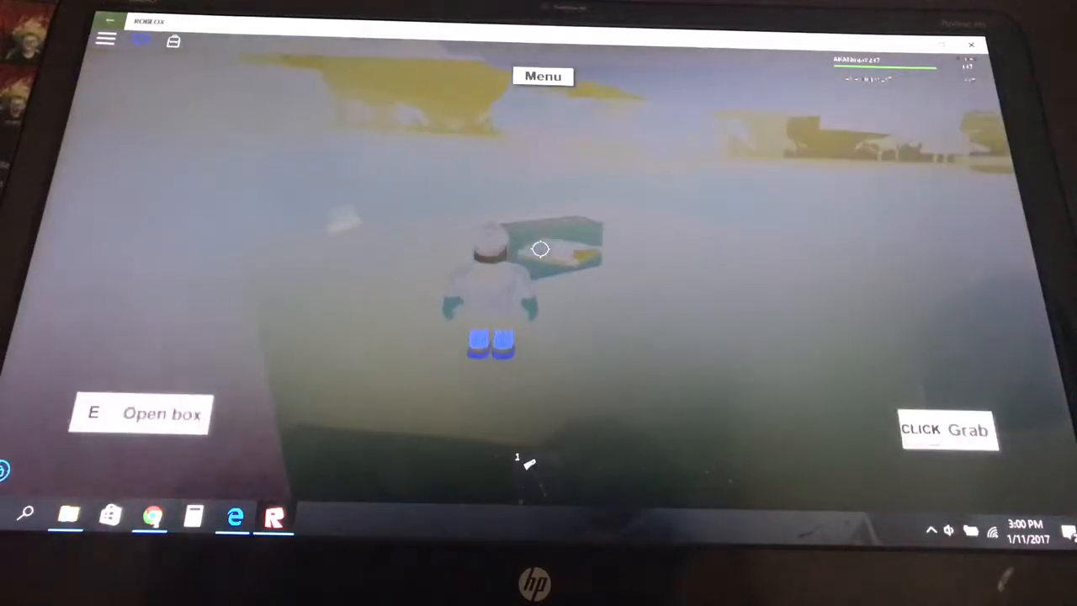
left_click(540, 248)
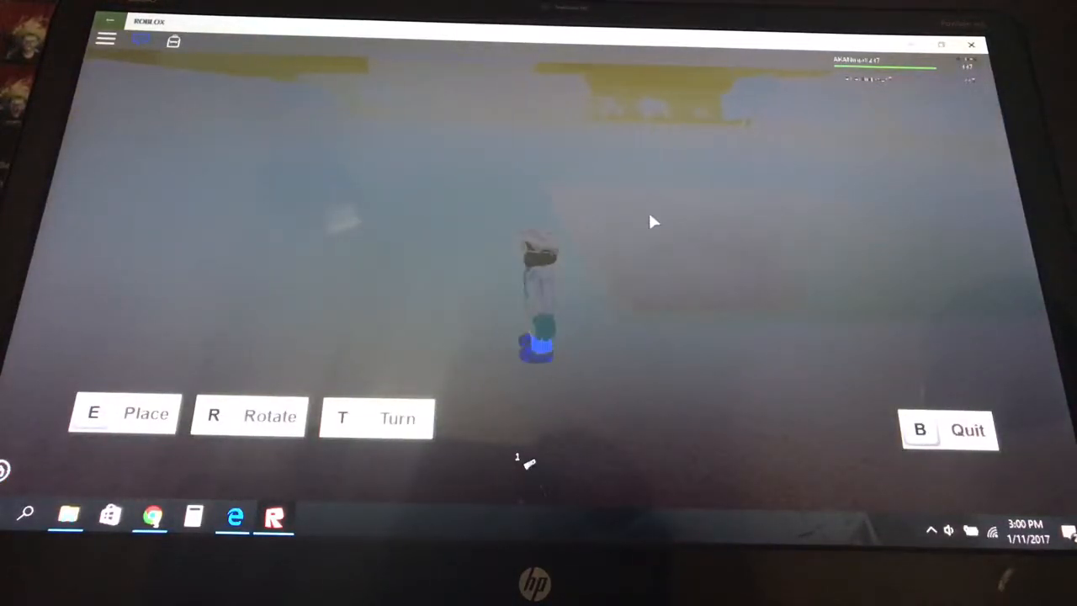
key("w")
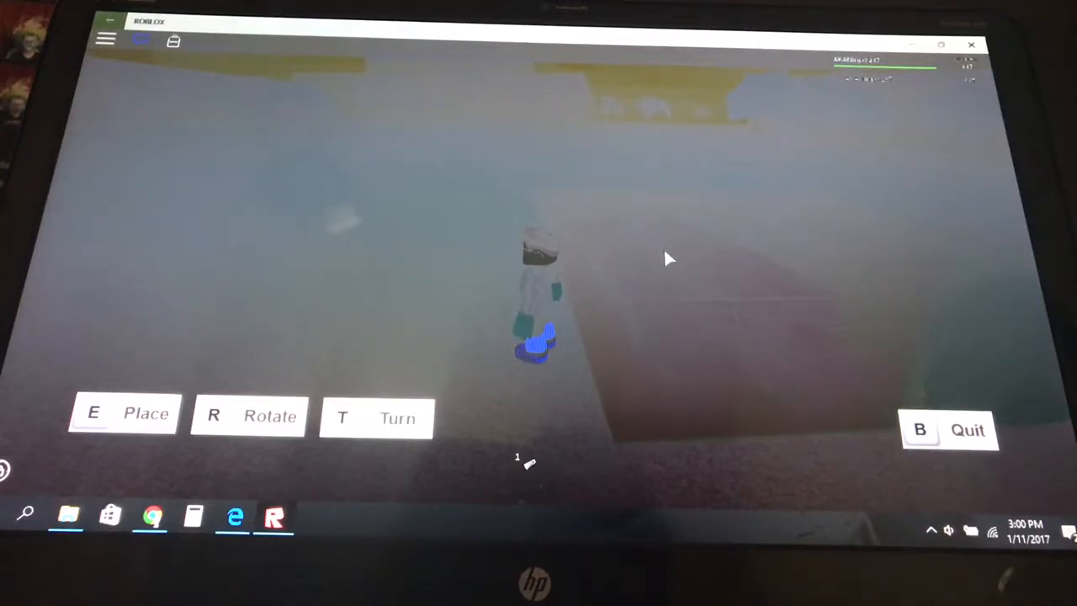
key("e")
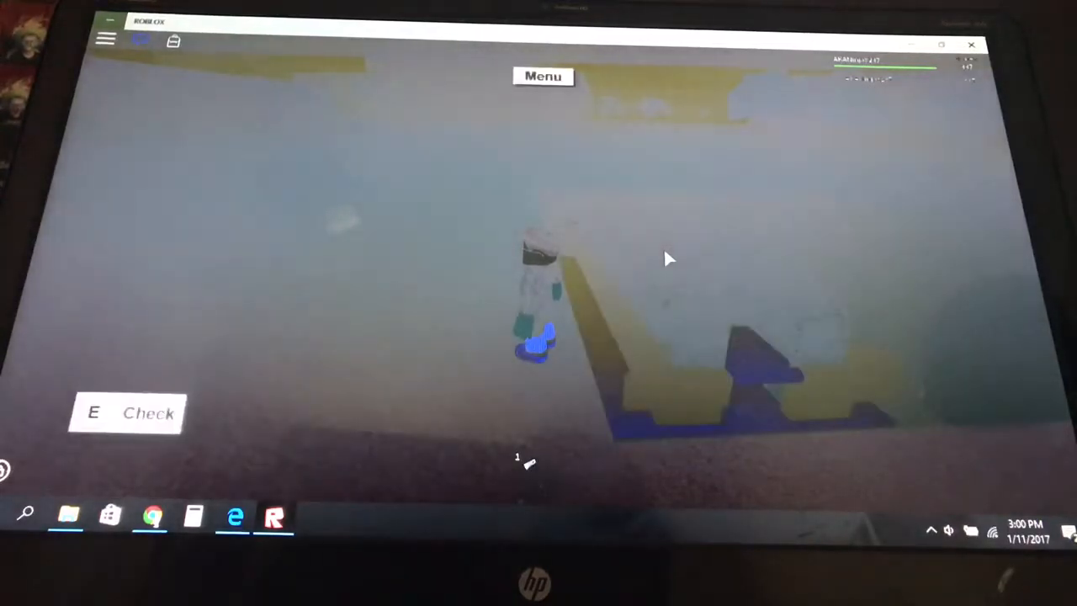
- Turn the view, equip the axe and walk away from the placed sawmill
key("Right")
key("Right")
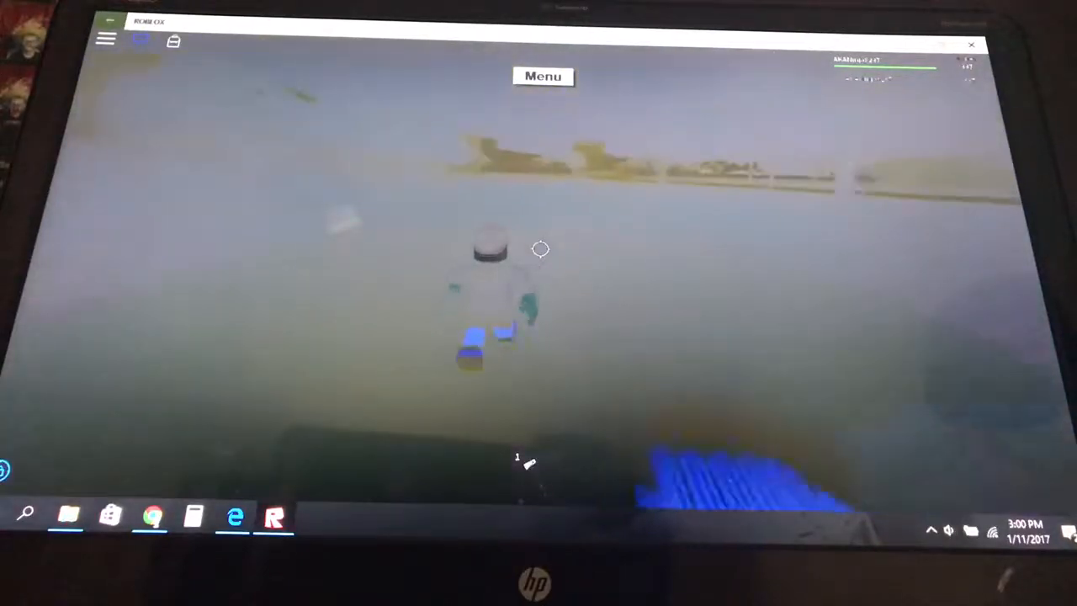
key("1")
key("w")
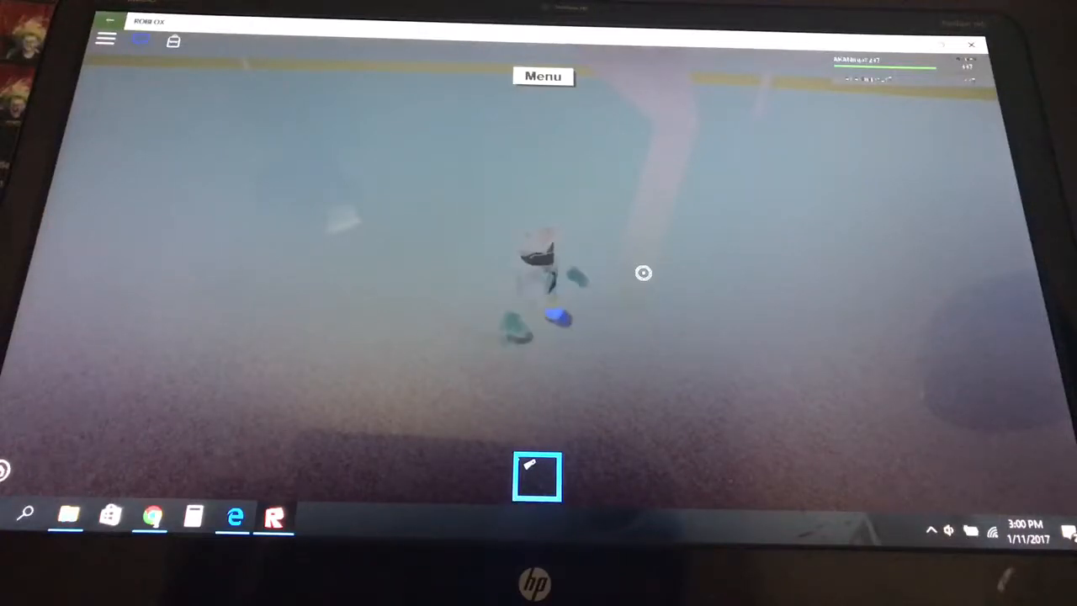
left_click(536, 475)
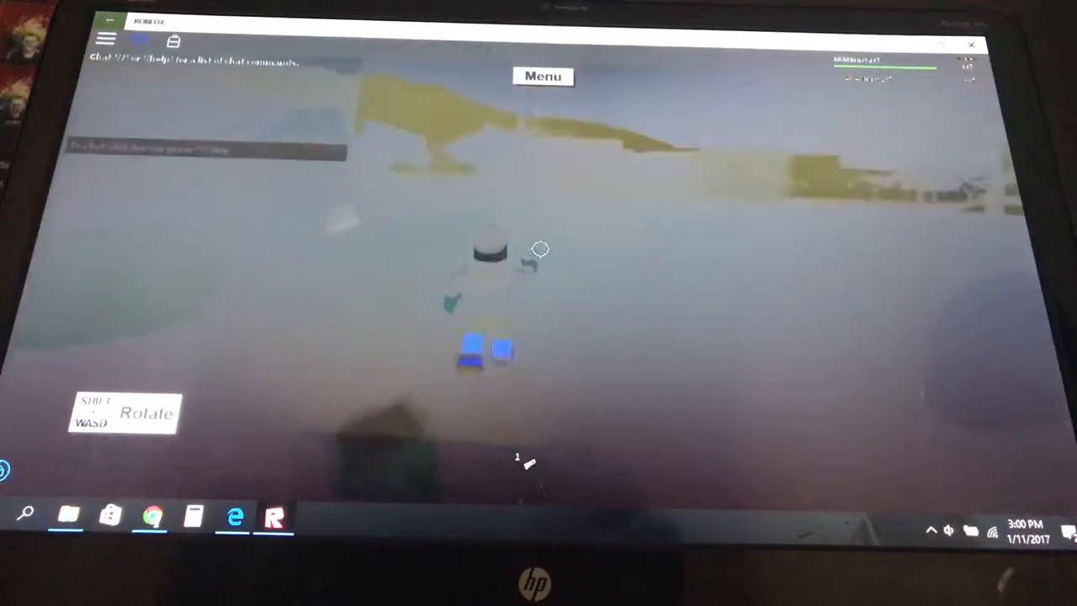
key("w")
key("w")
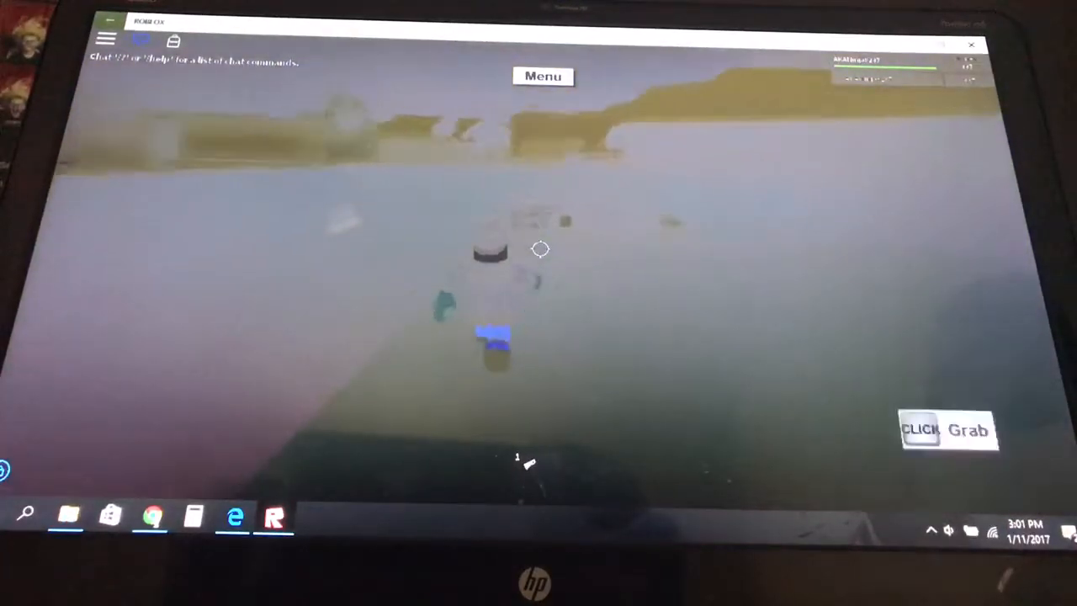
key("w")
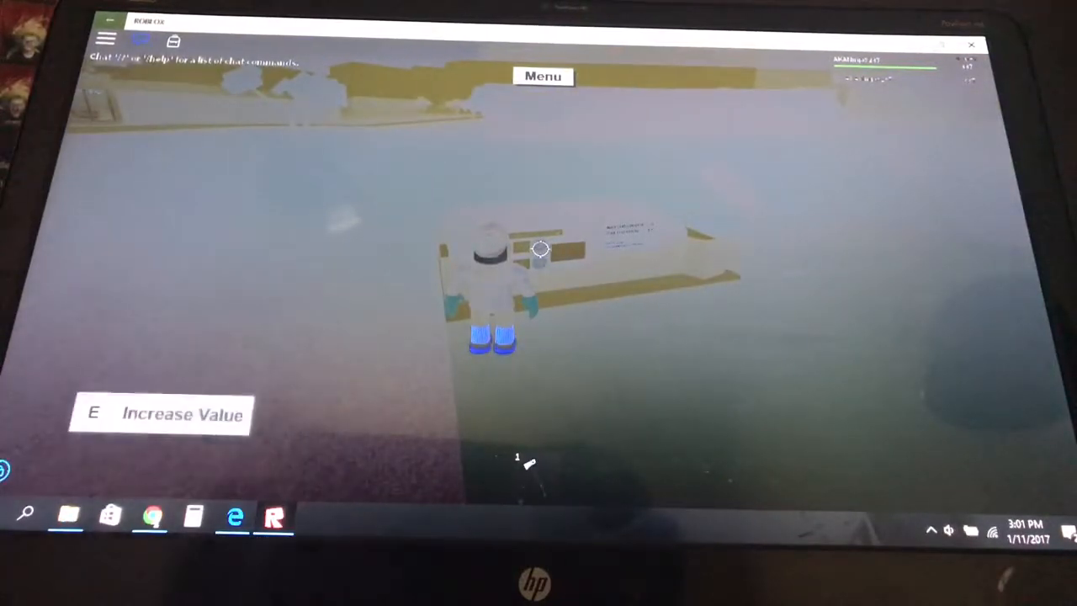
key("w")
key("e")
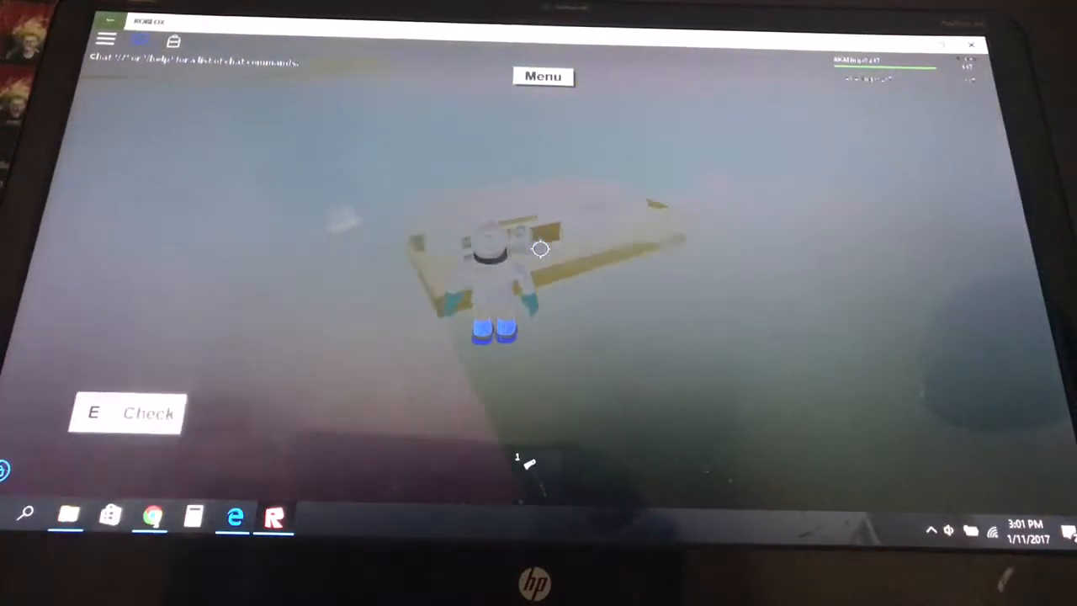
left_click(526, 467)
key("w")
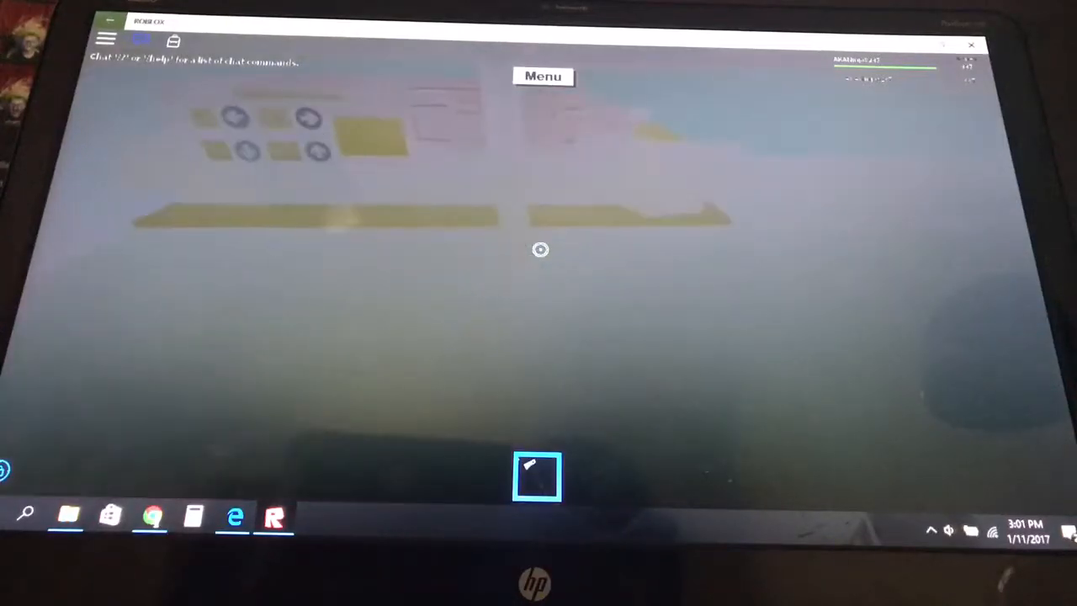
key("s")
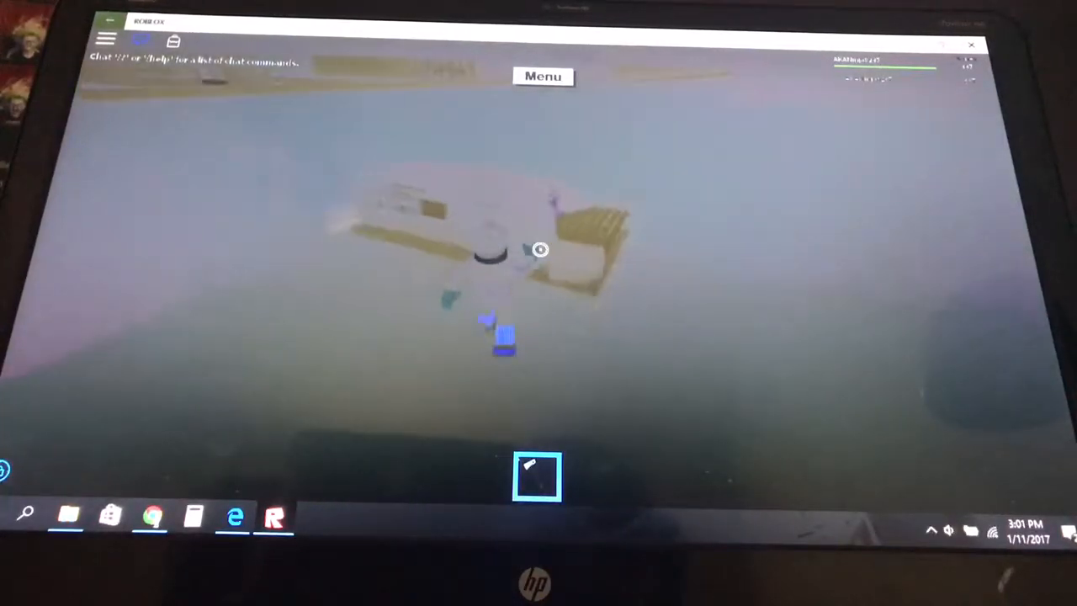
left_click_drag(539, 248, 702, 247)
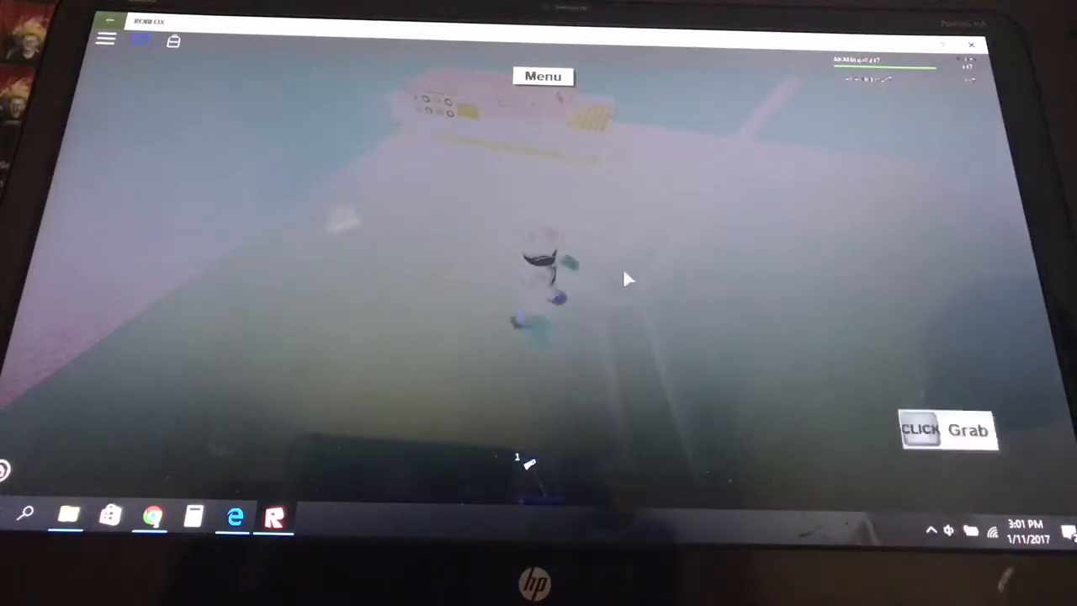
- Grab the tall teal object on the plot and swing the camera behind the character
left_click(642, 390)
left_click_drag(539, 248, 539, 249)
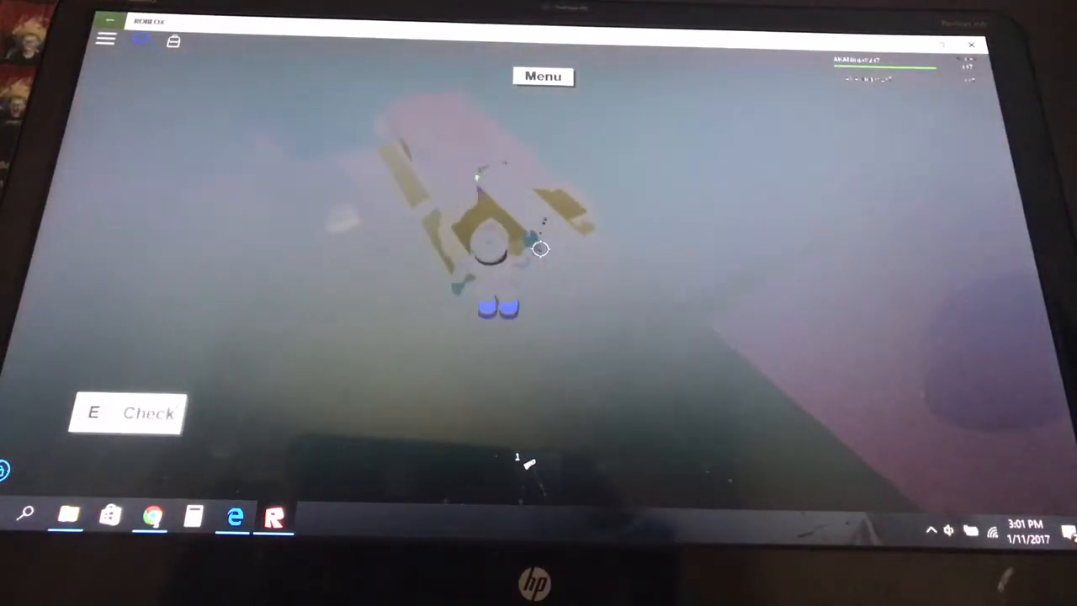
left_click_drag(539, 249, 539, 249)
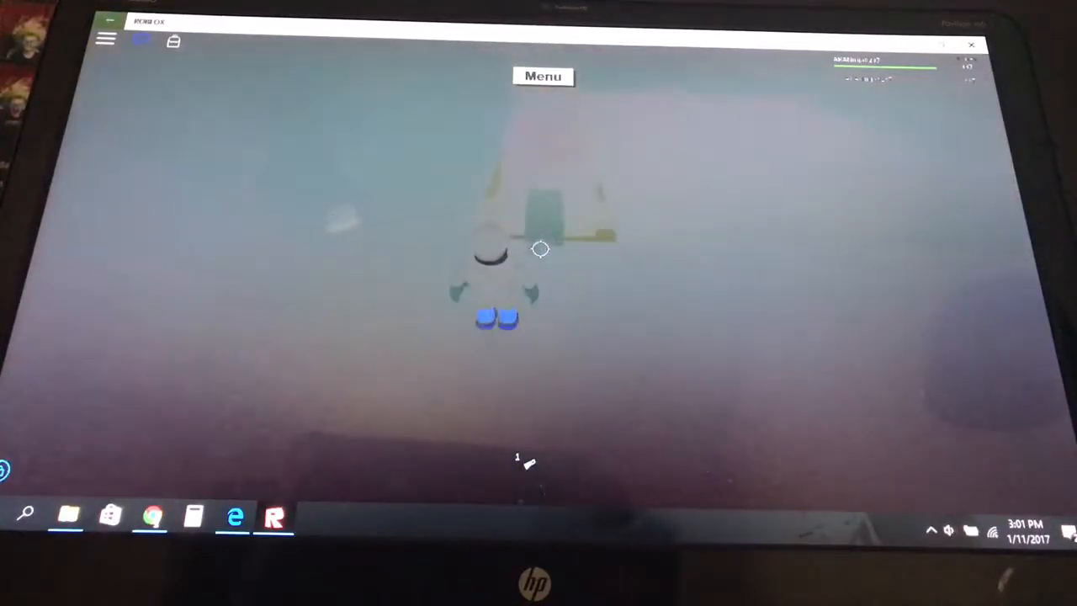
key("w")
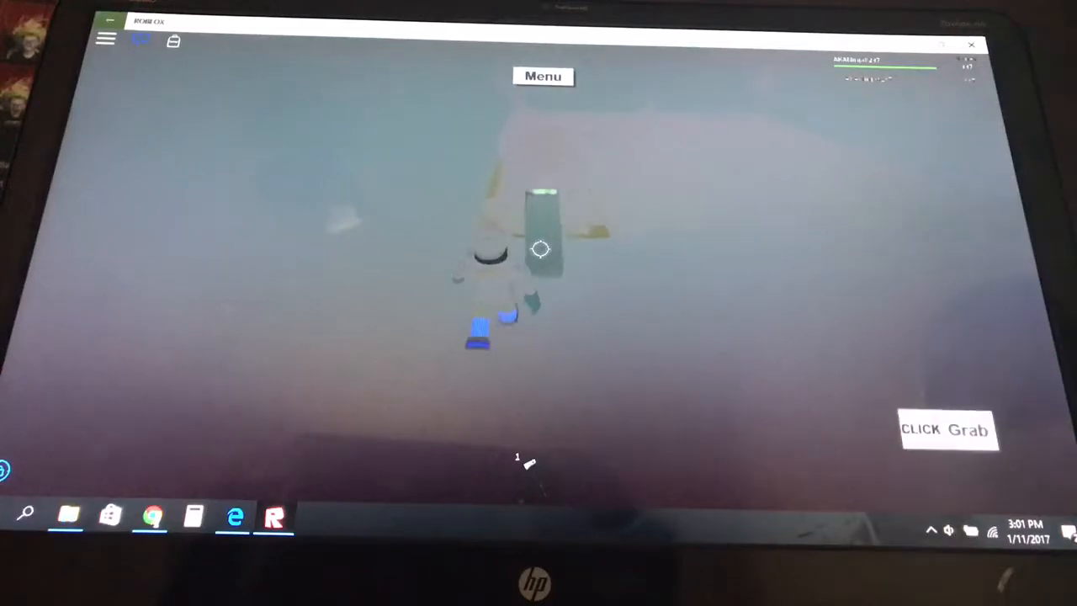
- Re-grab the object and walk forward carrying it toward the road by the Land Store
left_click(539, 248)
left_click_drag(540, 248, 539, 248)
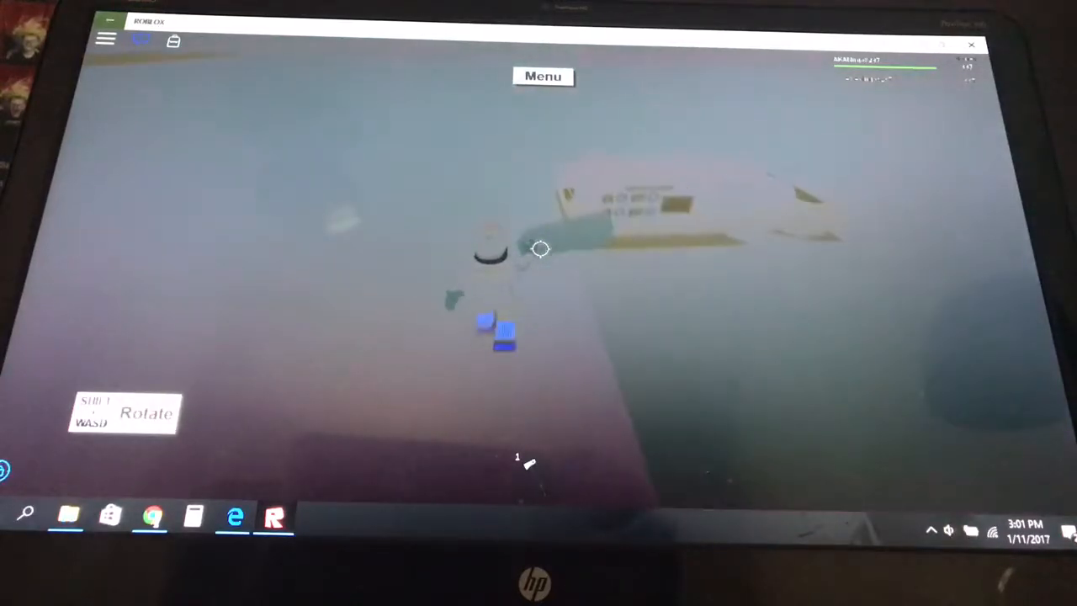
key("w")
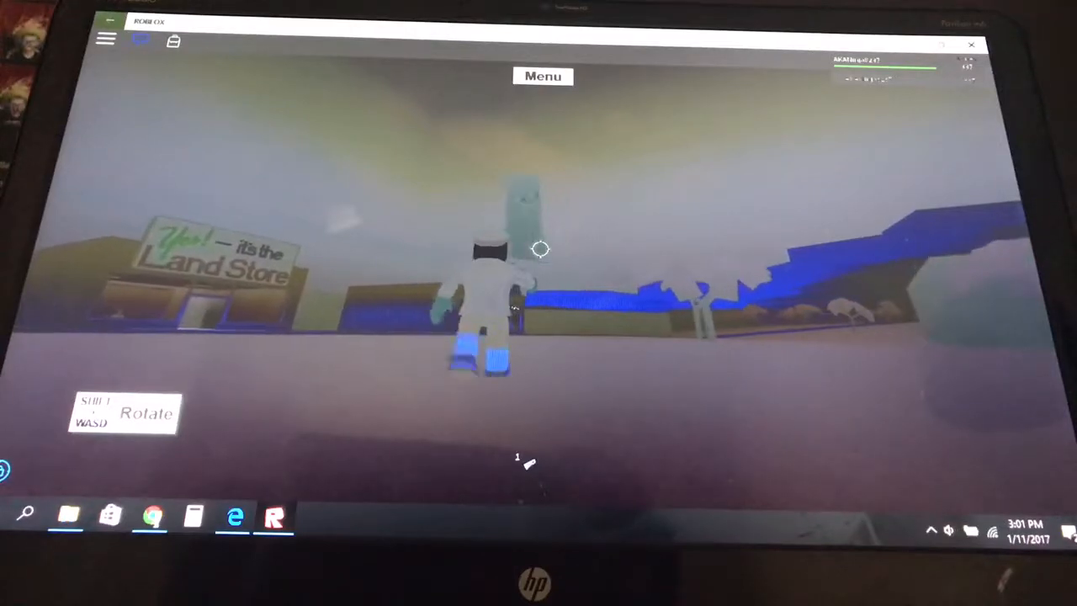
- Carry the object along the road past the Land Store to the Wood R Us storefront
key("w")
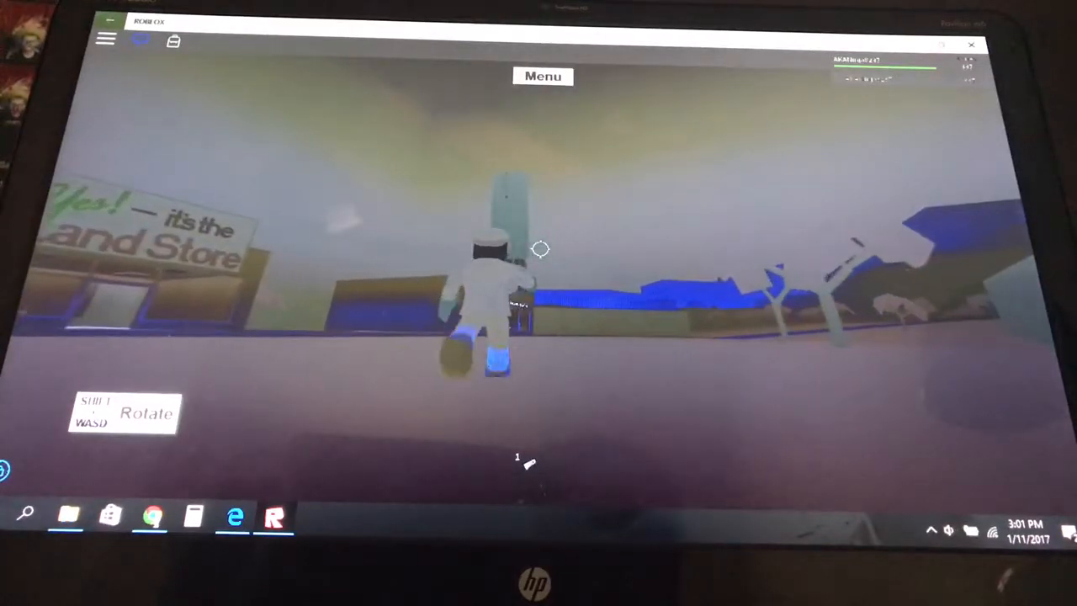
key("w")
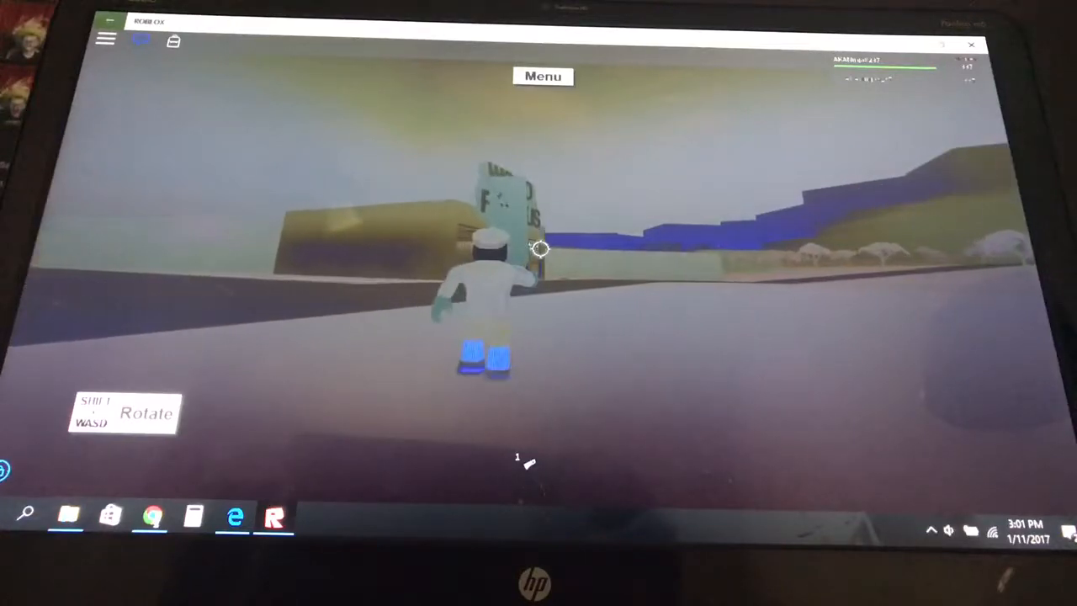
key("w")
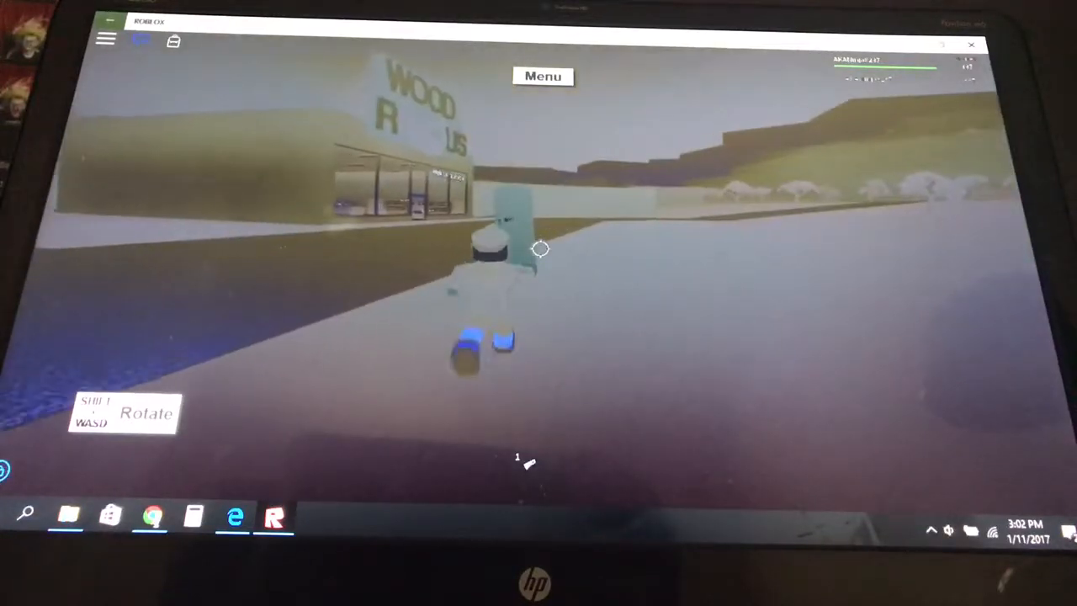
key("w")
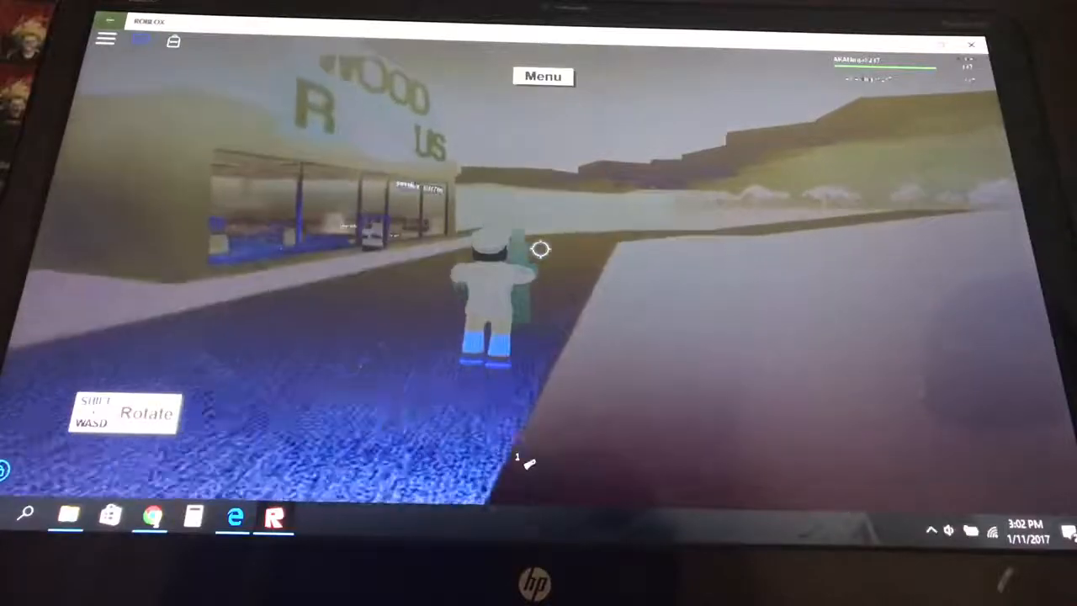
key("w")
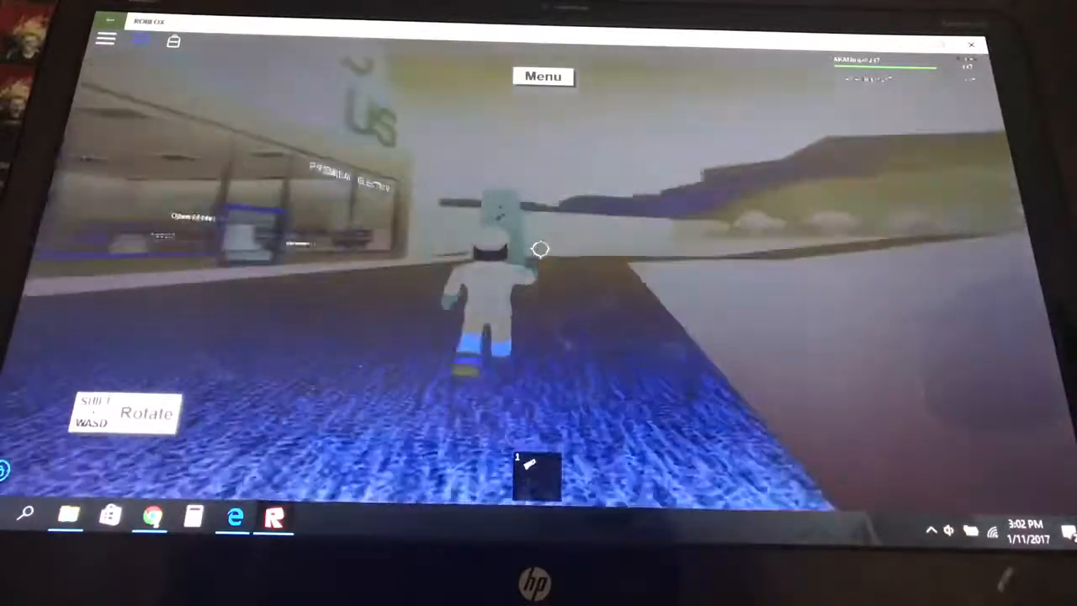
key("w")
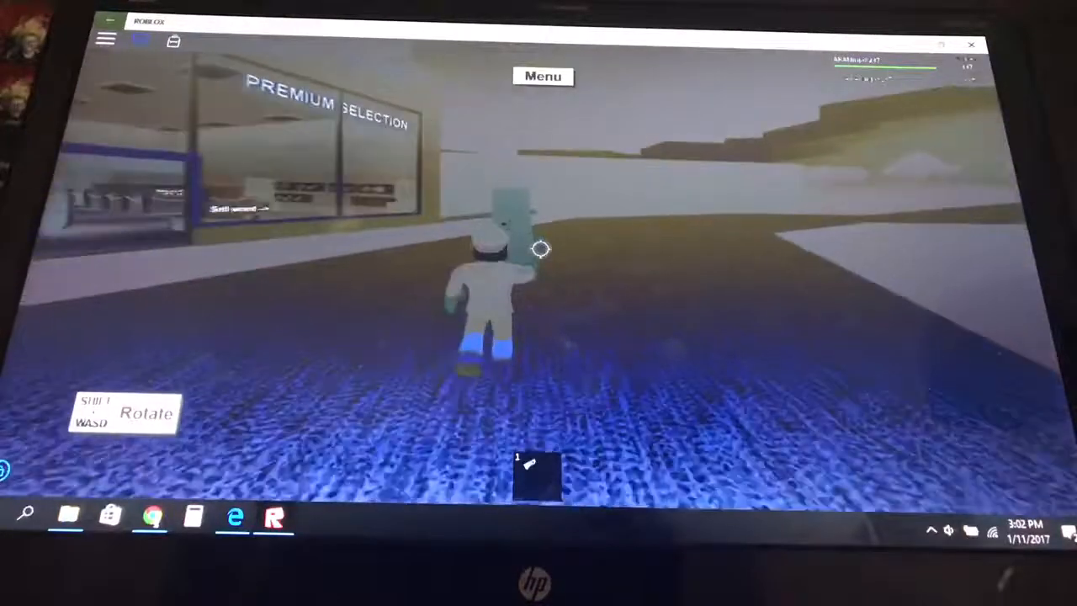
- Round the storefront into the Wood Dropoff, deliver the object and walk back out
key("w")
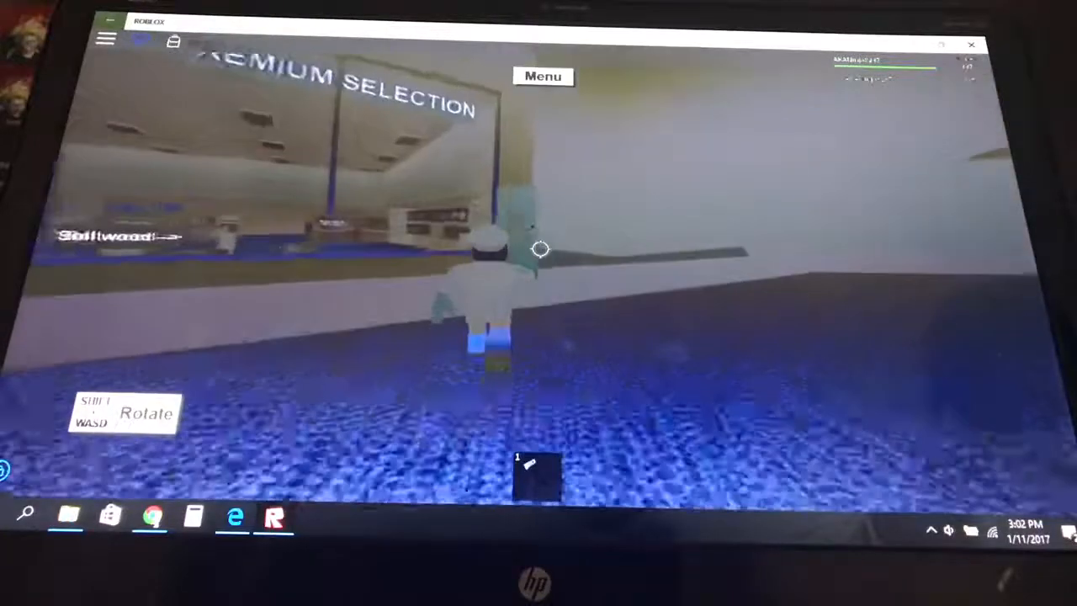
key("w")
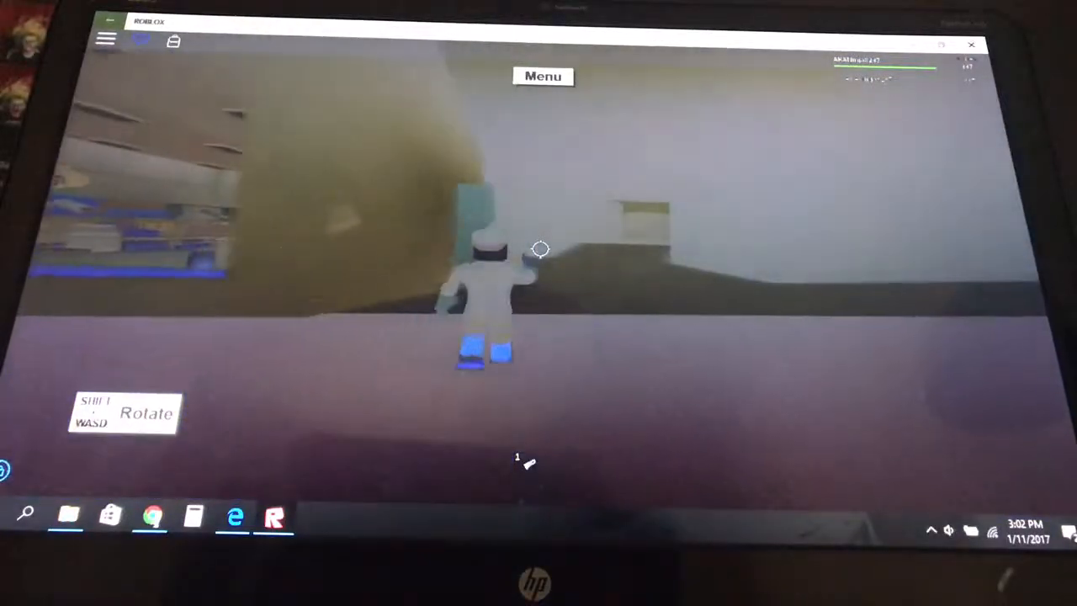
key("w")
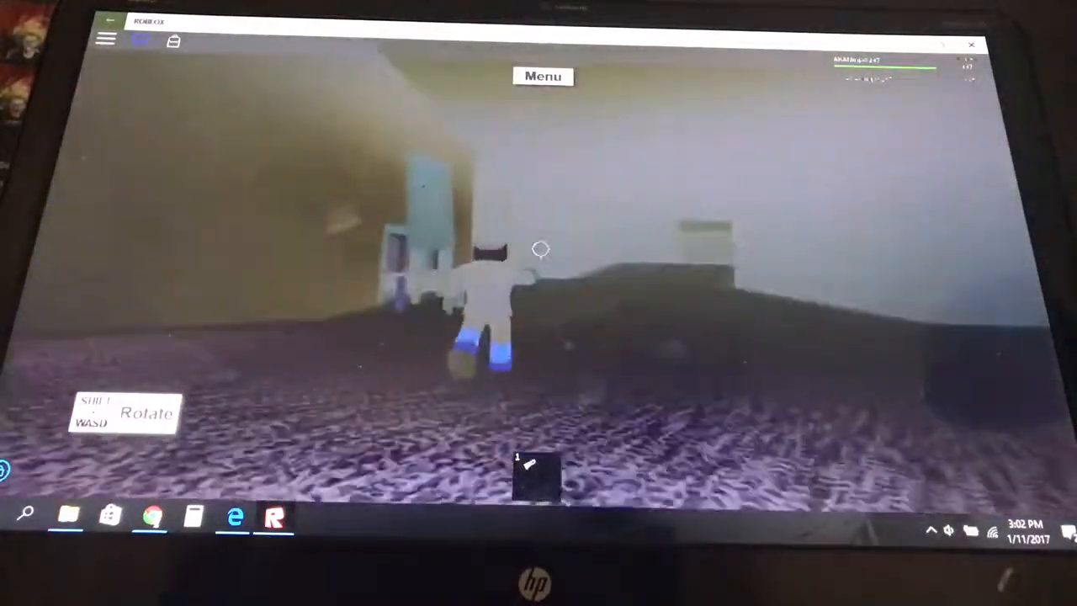
key("w")
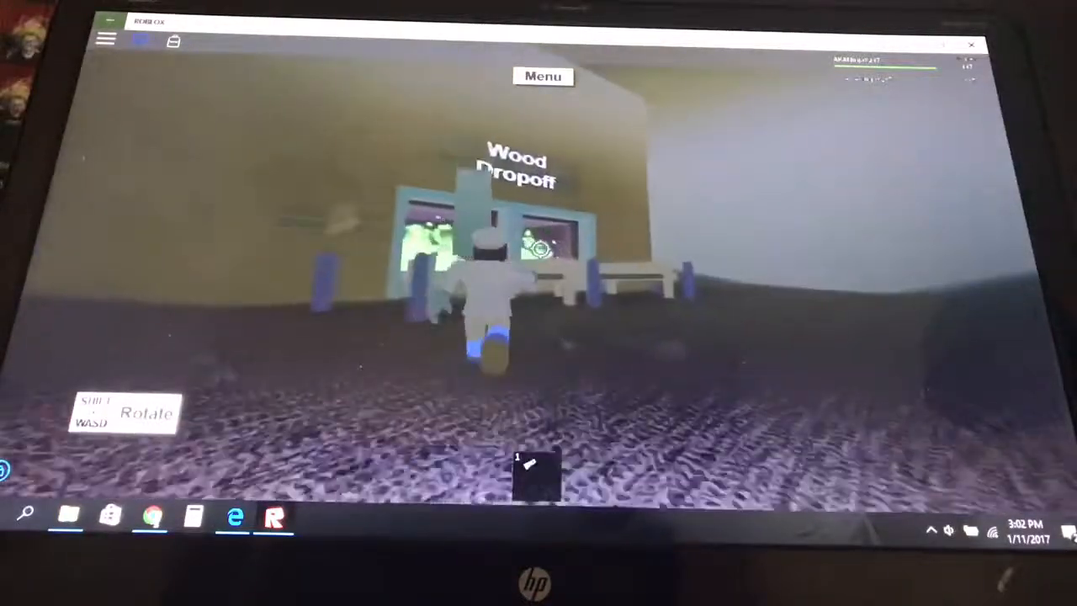
key("w")
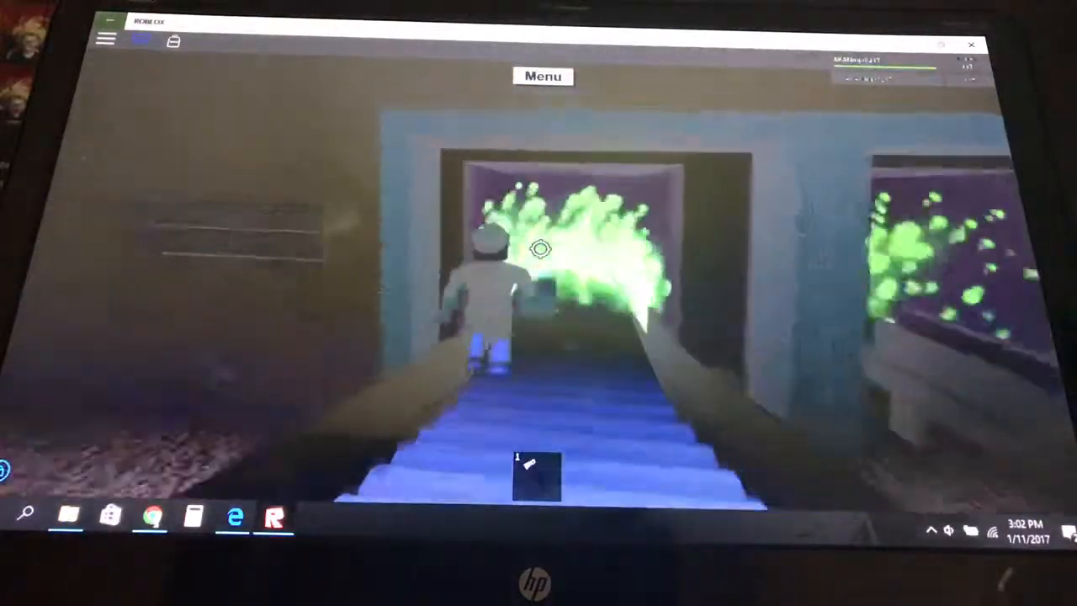
key("w")
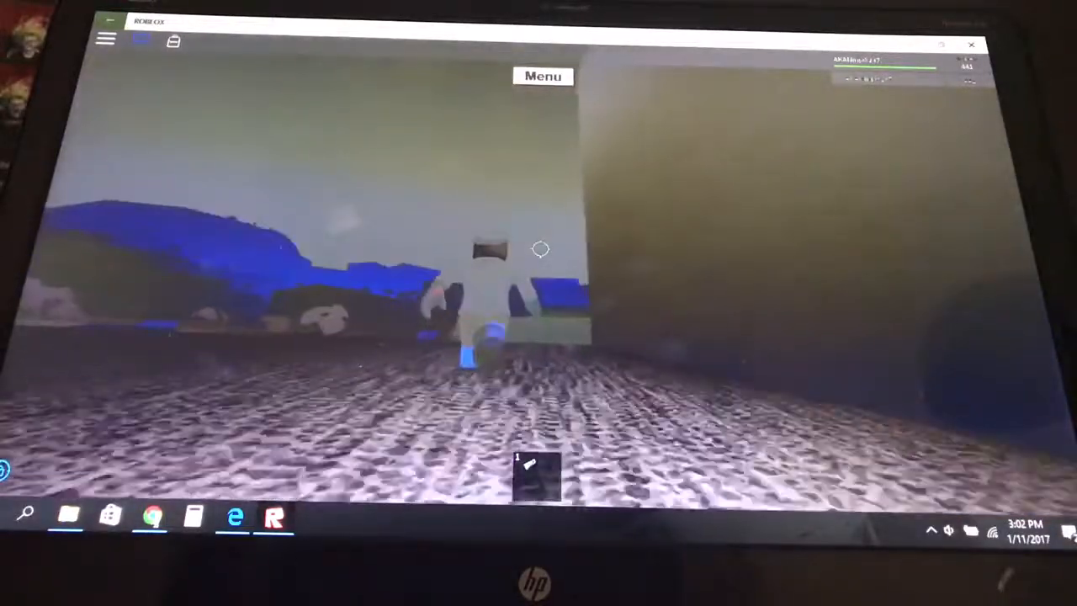
- Walk into the store and around the teal box up to the clerk at the counter
key("w")
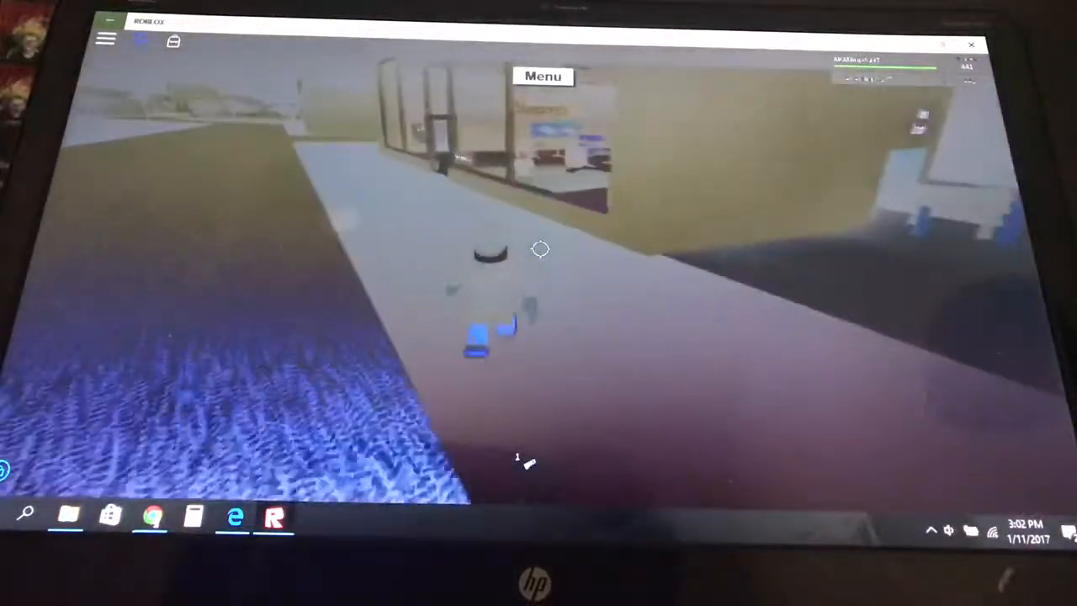
key("w")
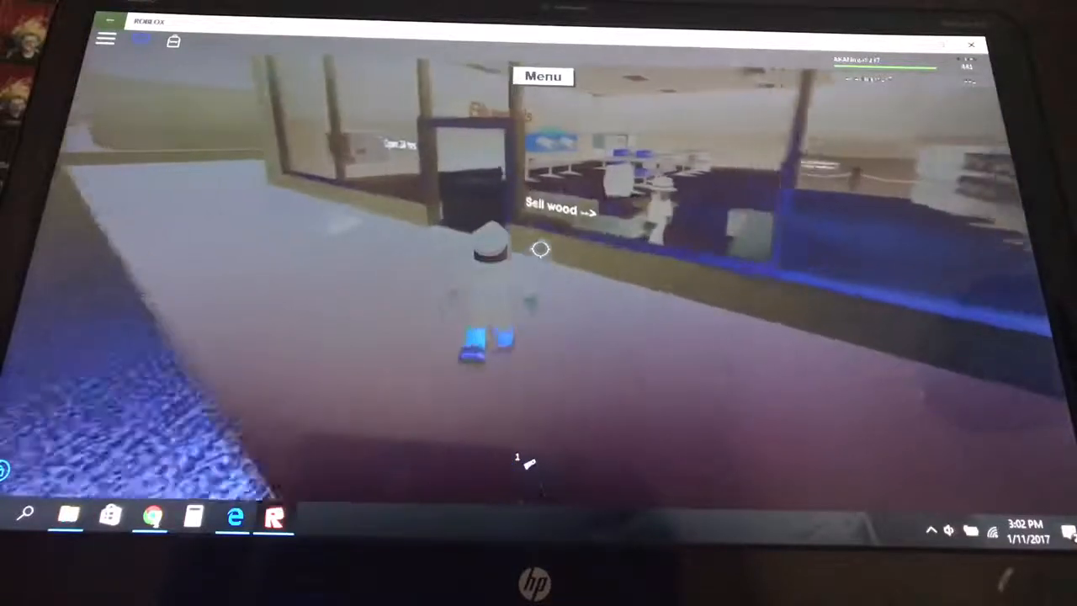
key("w")
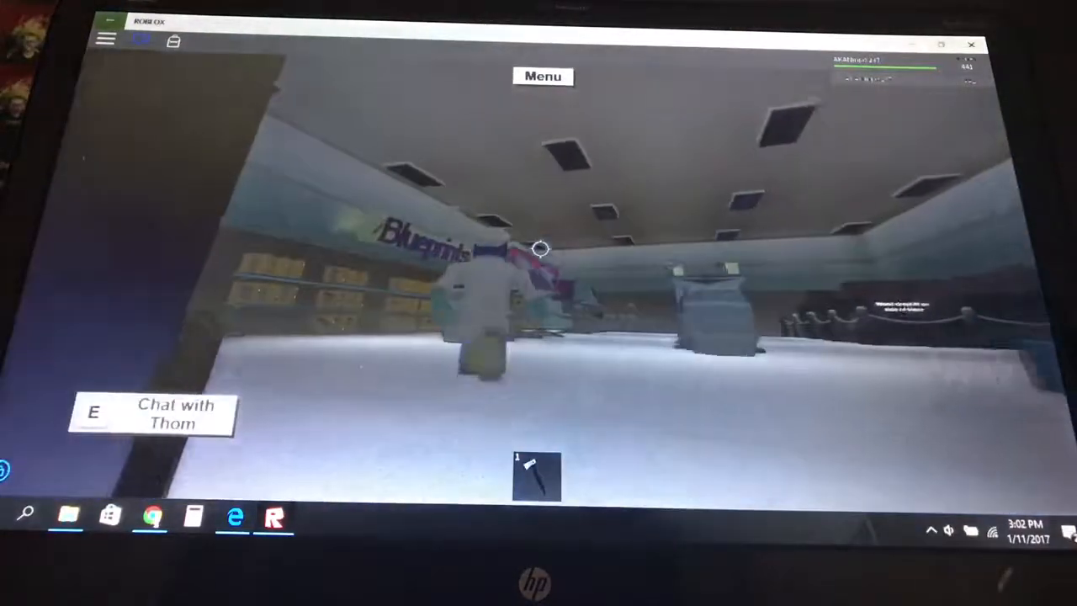
key("w")
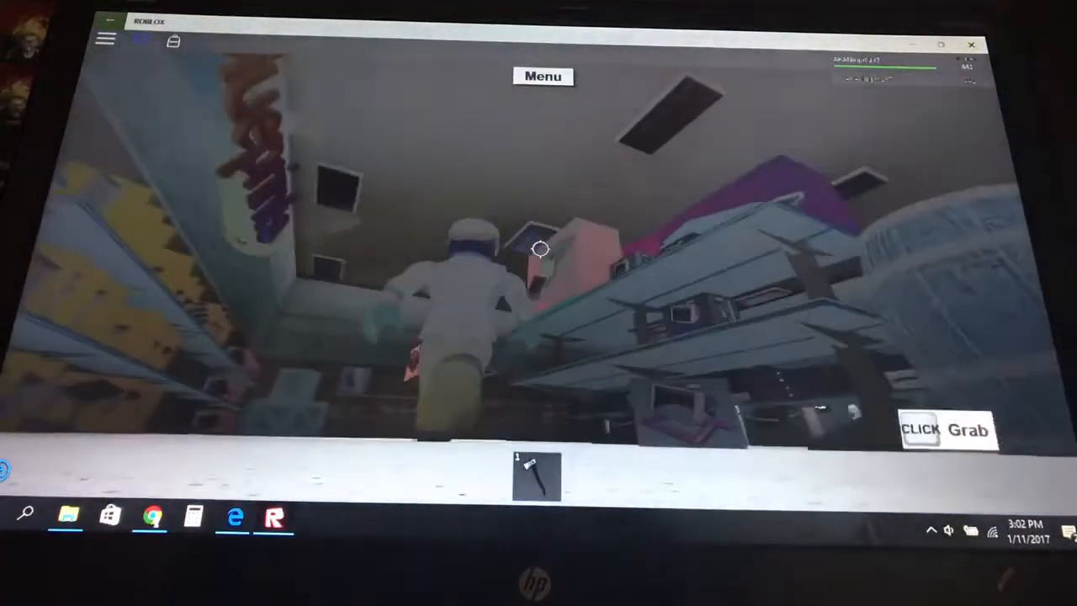
key("w")
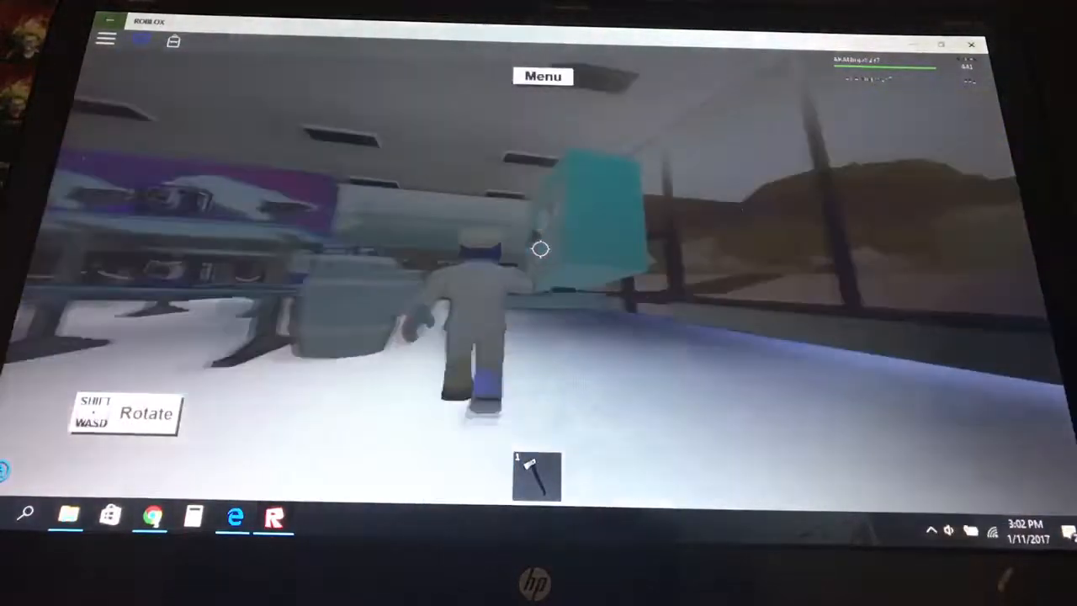
key("w")
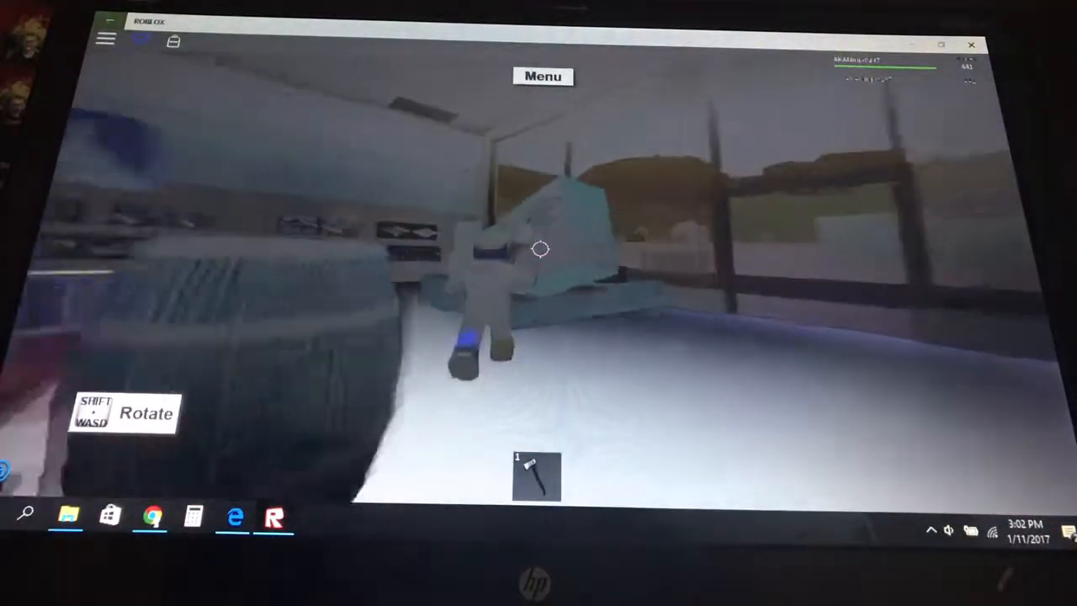
key("w")
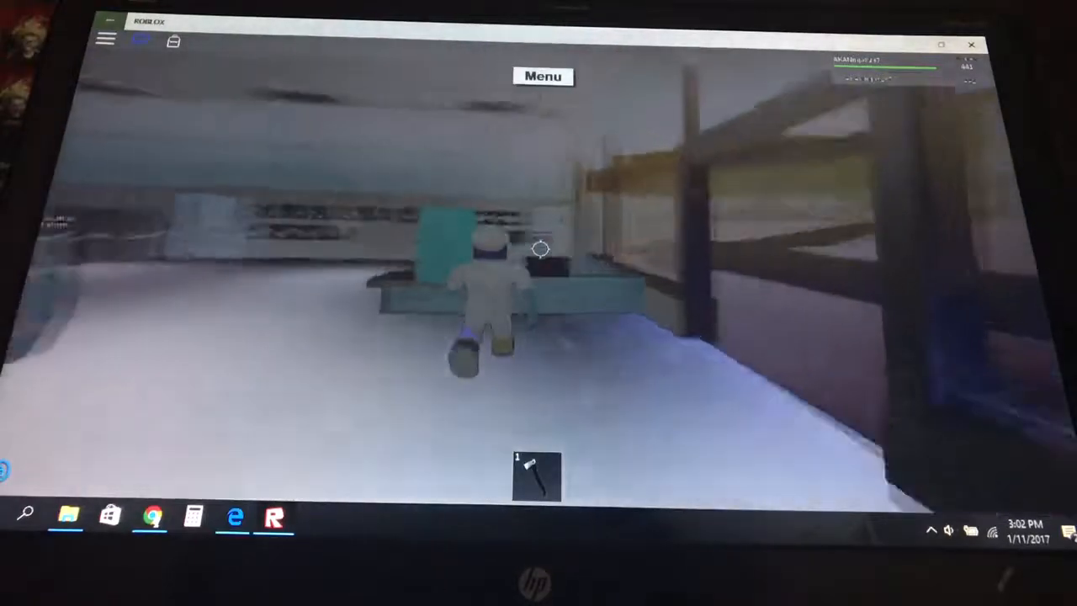
key("w")
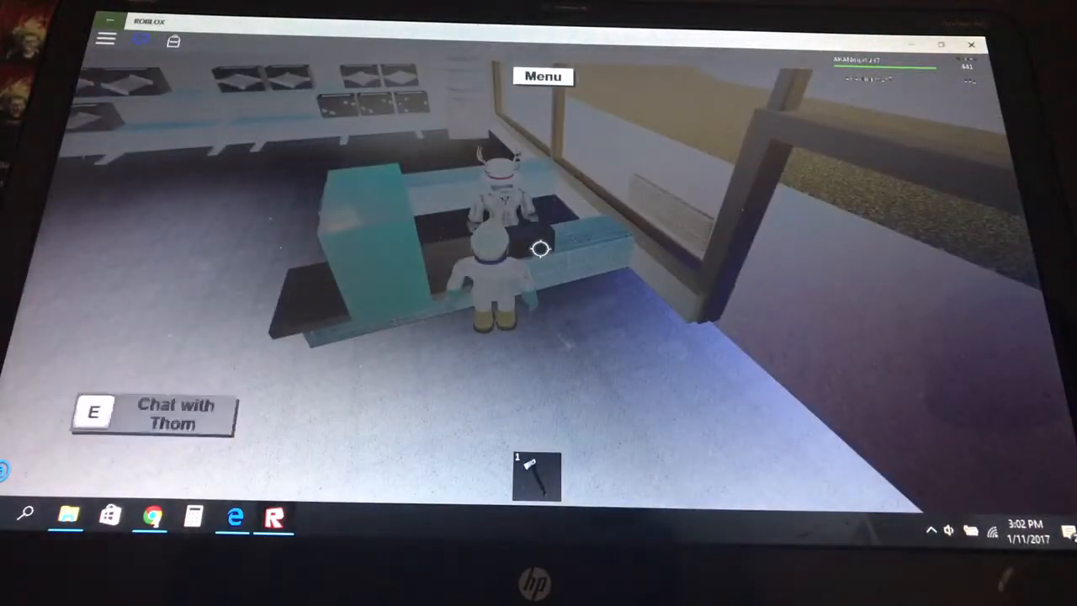
- Talk to the clerk and agree to buy the Utility Vehicle for 400
key("e")
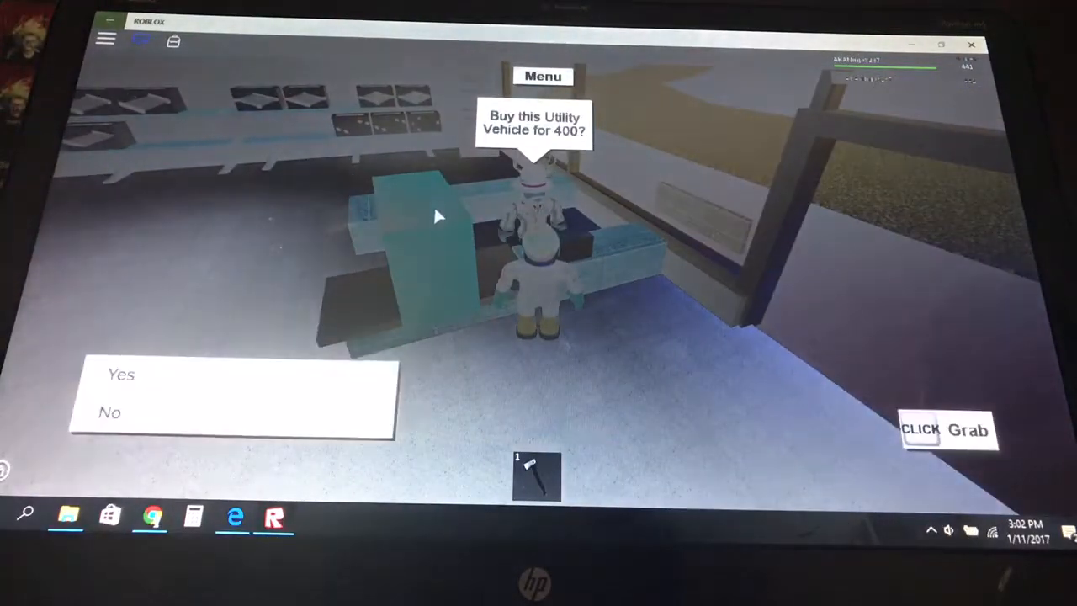
left_click(263, 385)
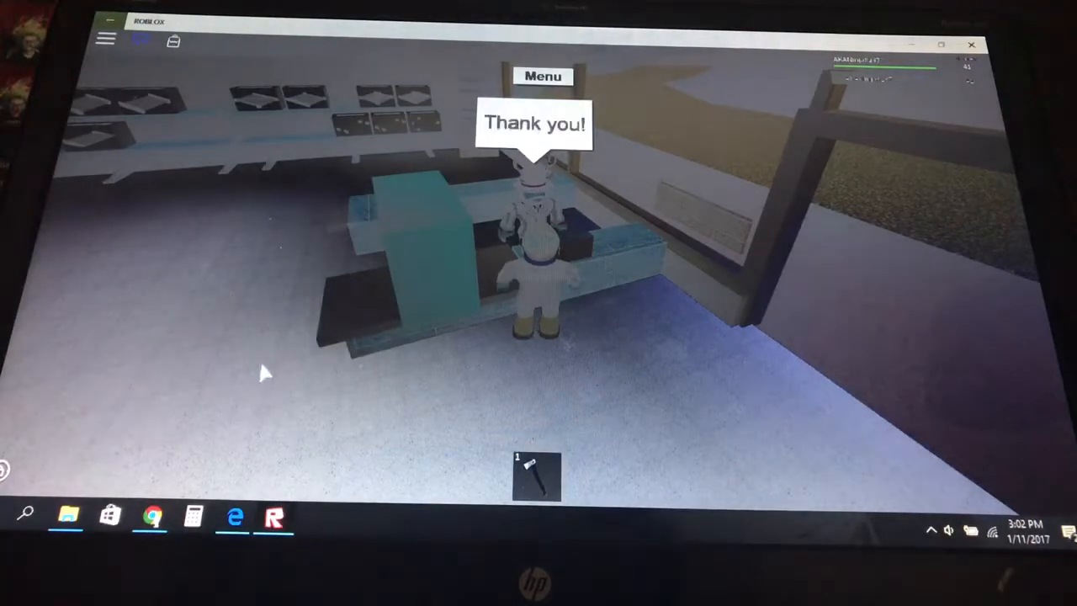
key("w")
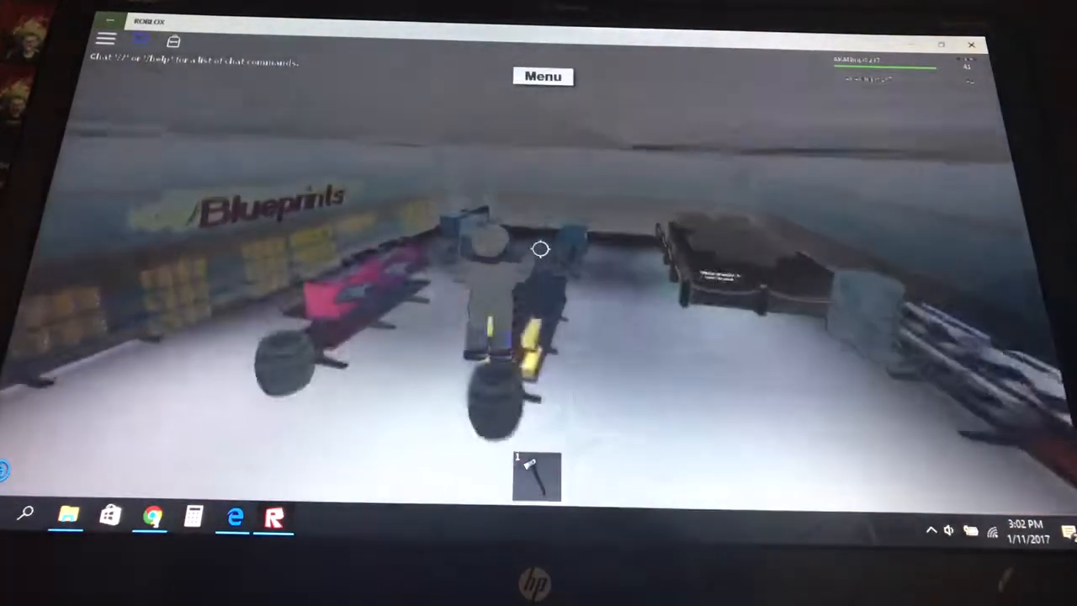
key("e")
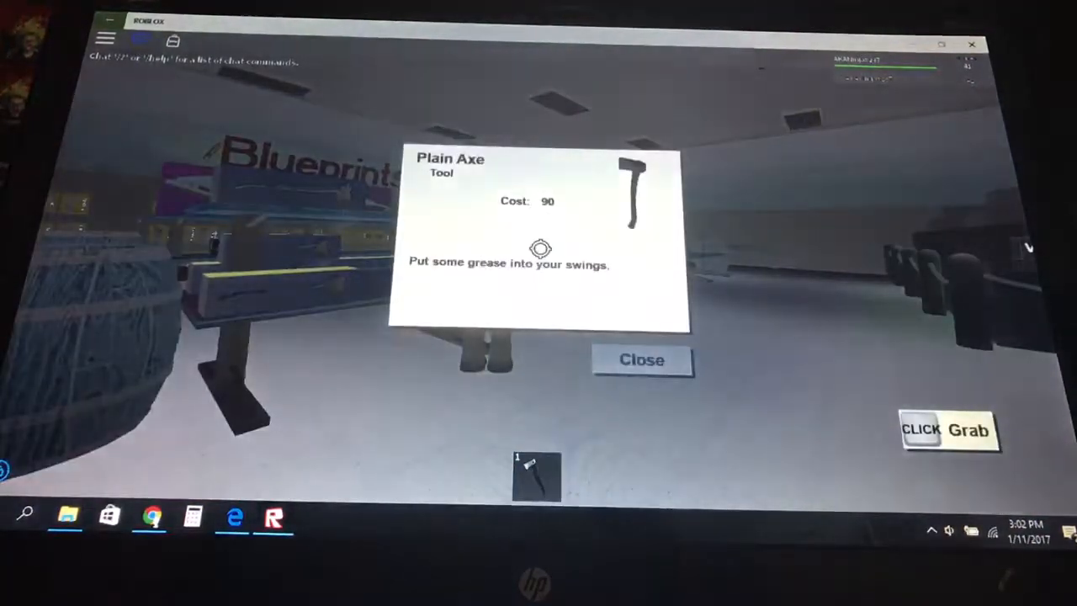
left_click(617, 362)
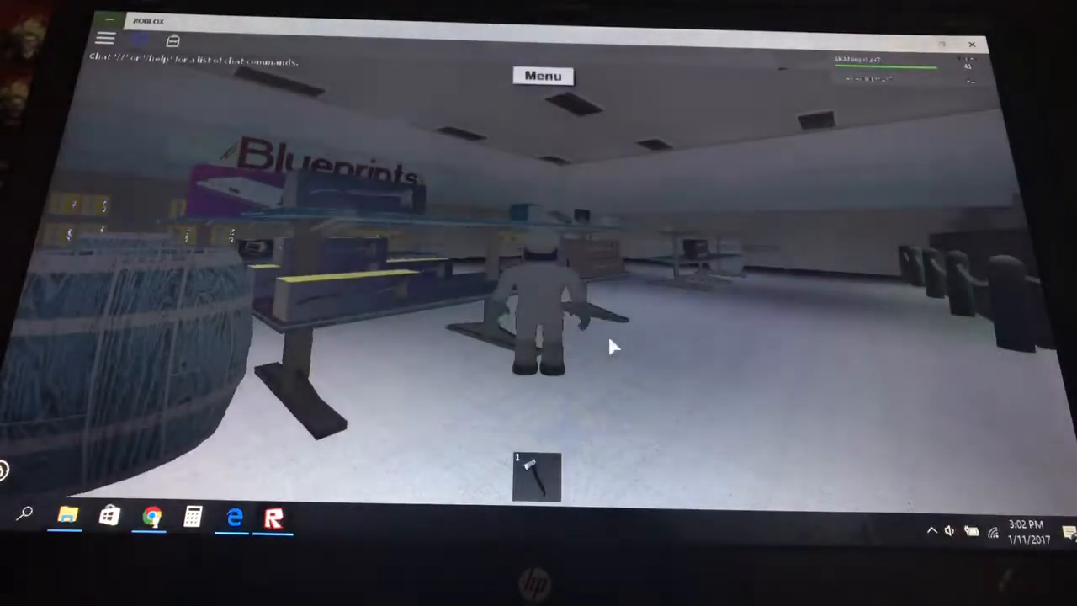
key("w")
key("w")
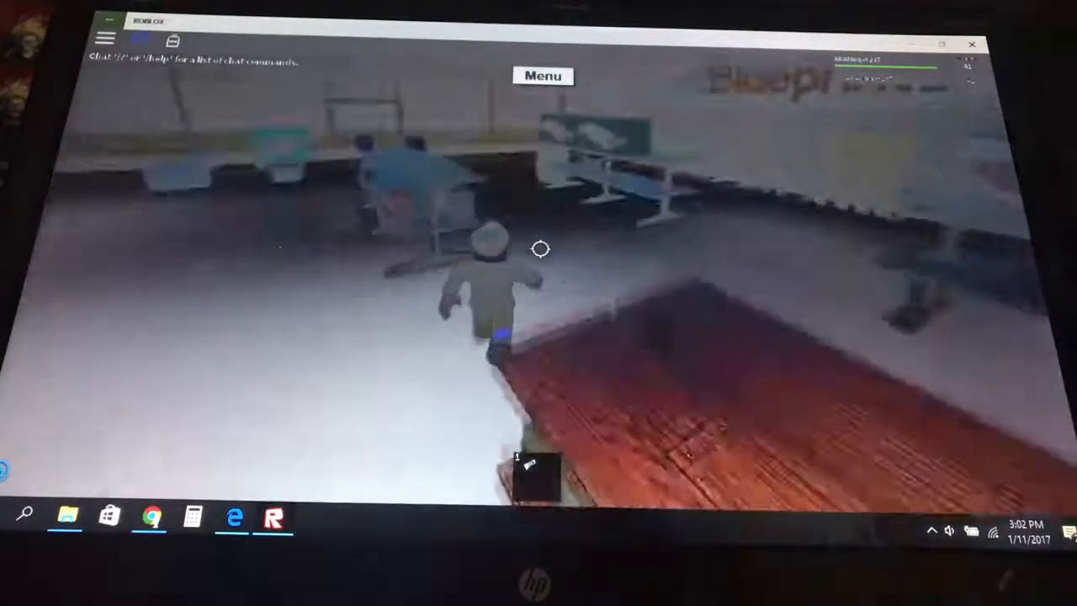
key("e")
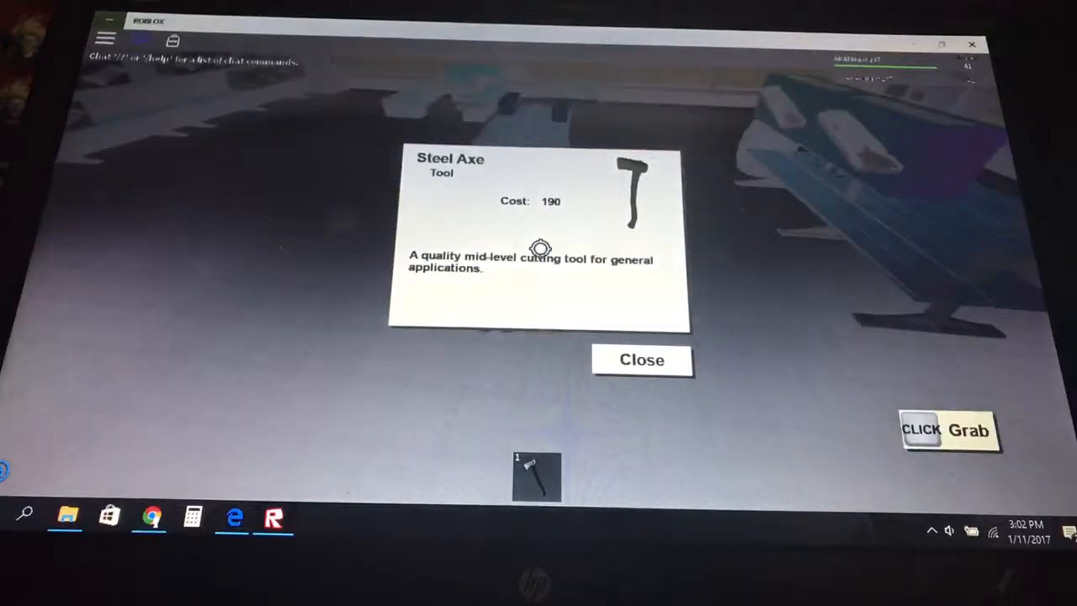
left_click_drag(540, 249, 620, 358)
left_click(621, 358)
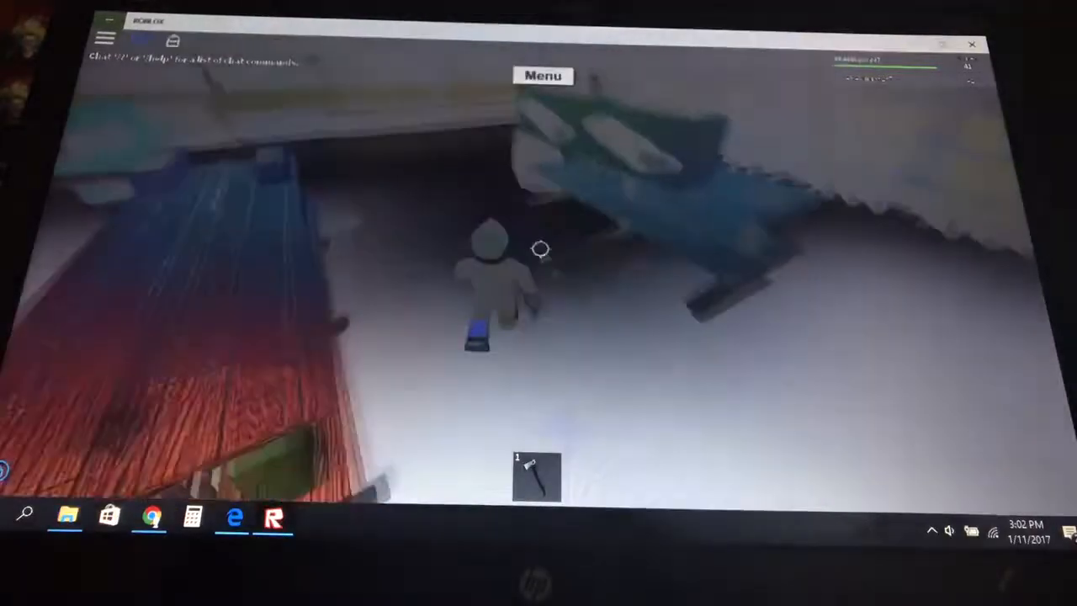
- Pick up the purchased box and carry it out of the store
key("w")
key("w")
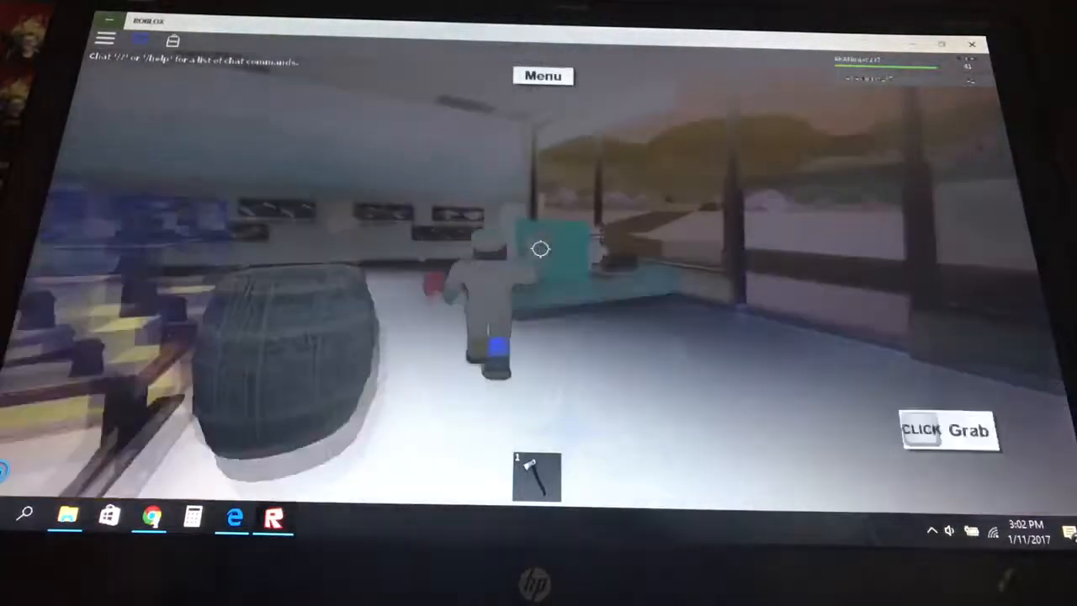
left_click(540, 249)
key("w")
key("w")
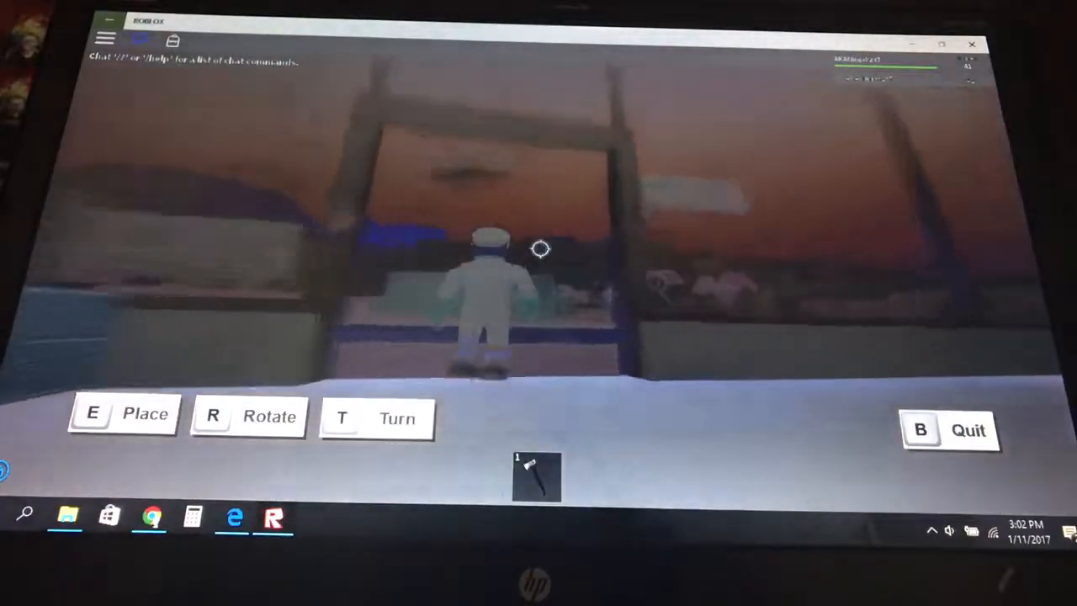
left_click_drag(540, 249, 562, 236)
- Run across the snowy terrain past the trees back to the base with the box
key("w")
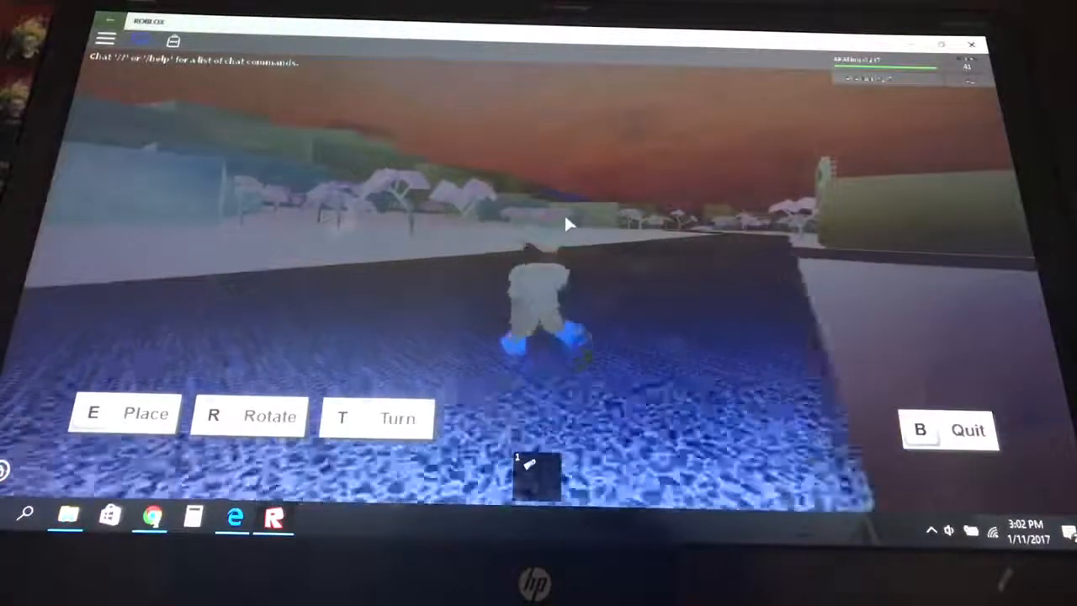
key("w")
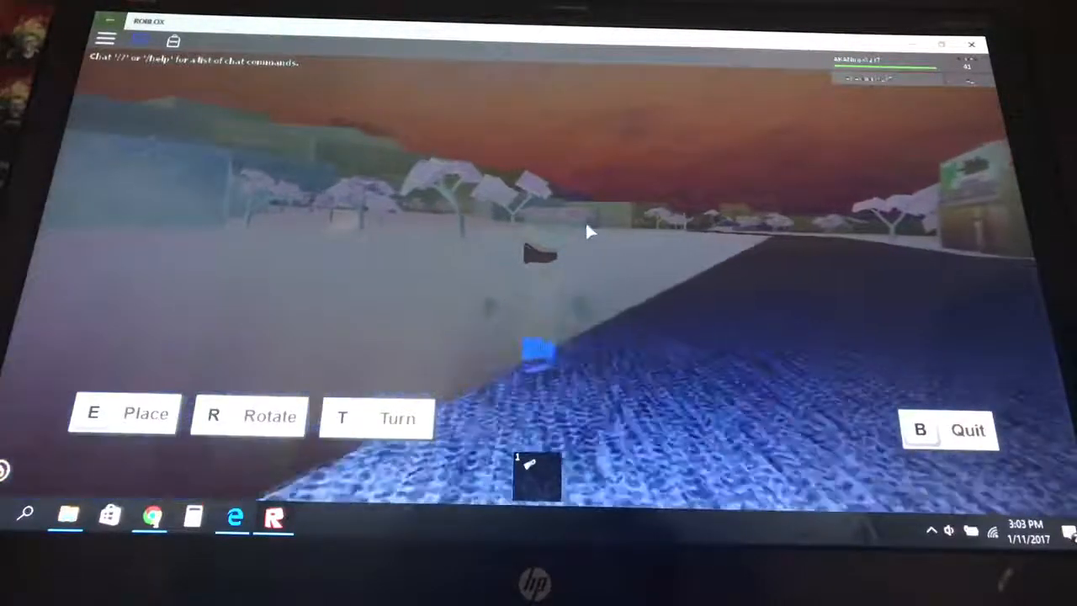
key("w")
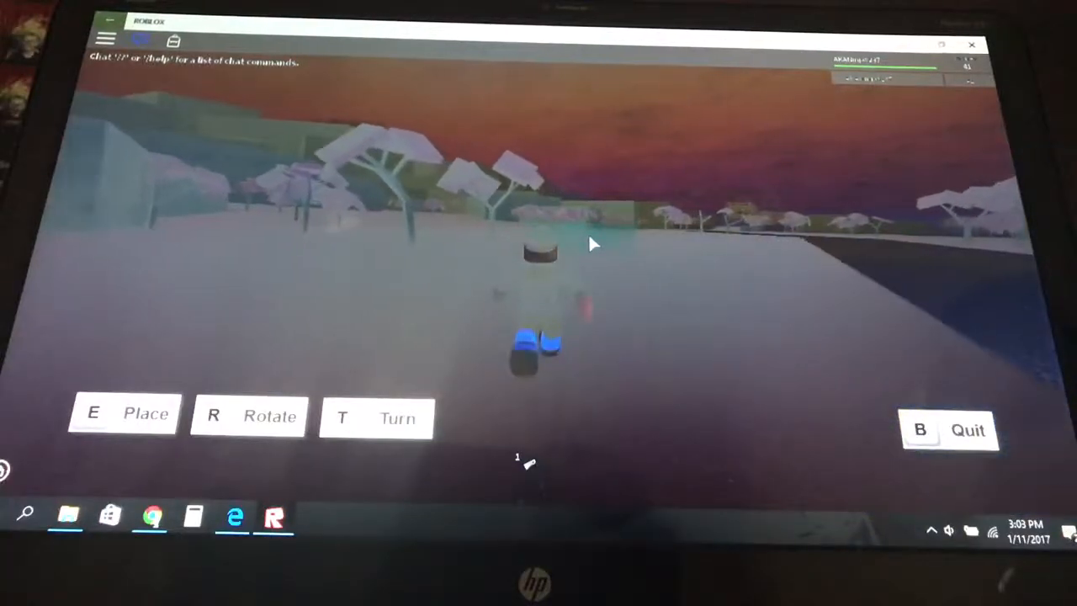
key("w")
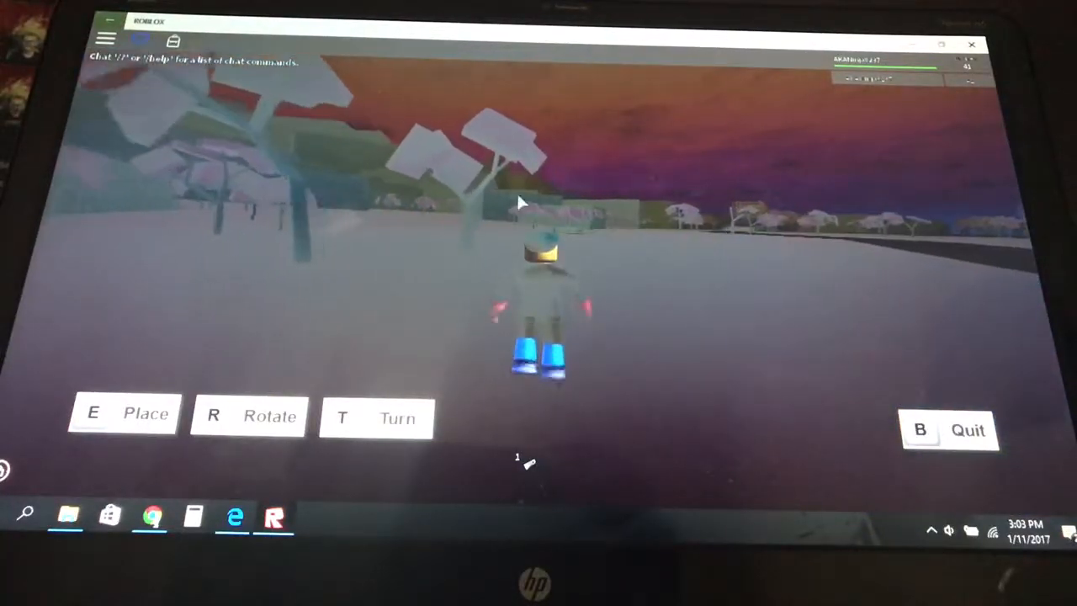
key("w")
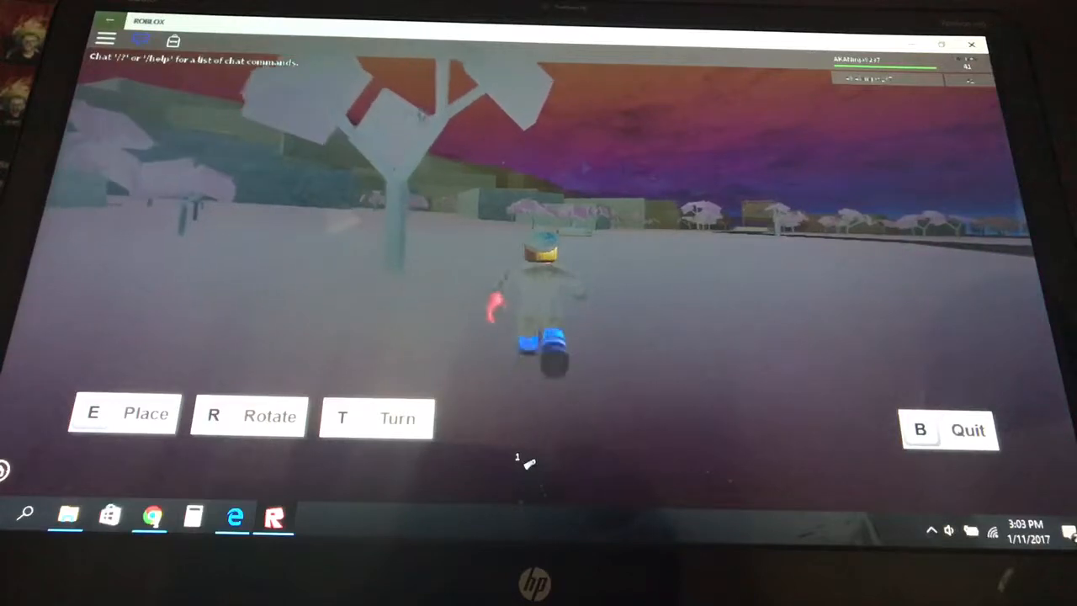
key("w")
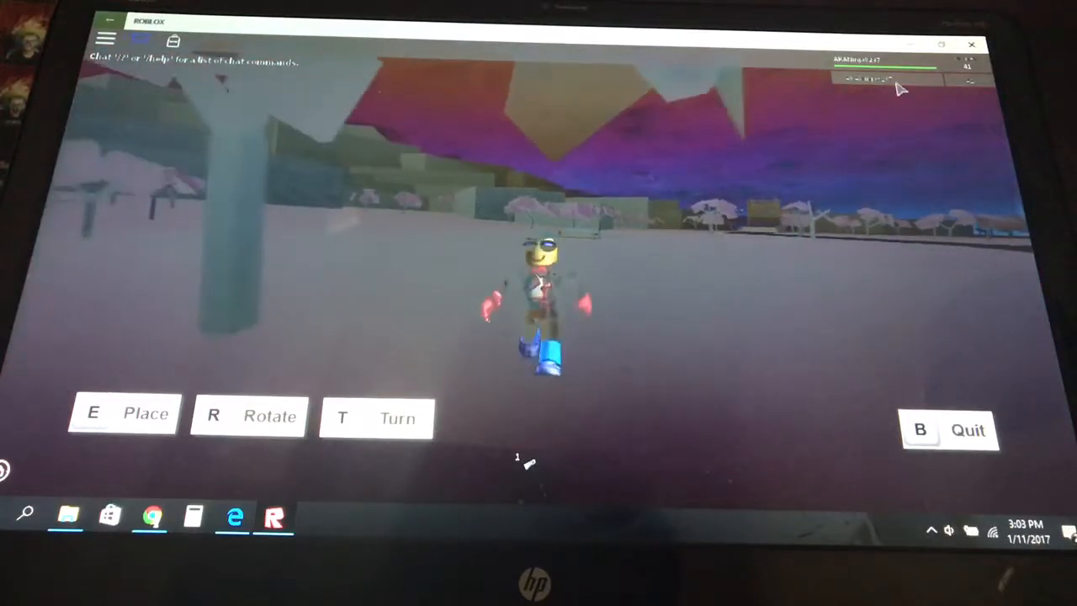
key("w")
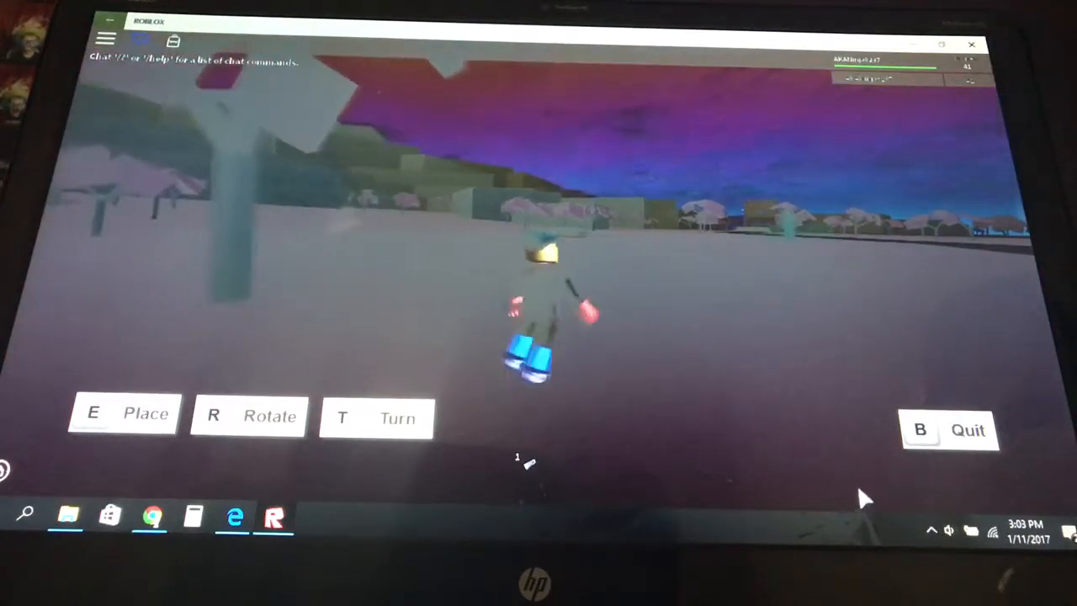
key("w")
key("w")
key("w")
key("w")
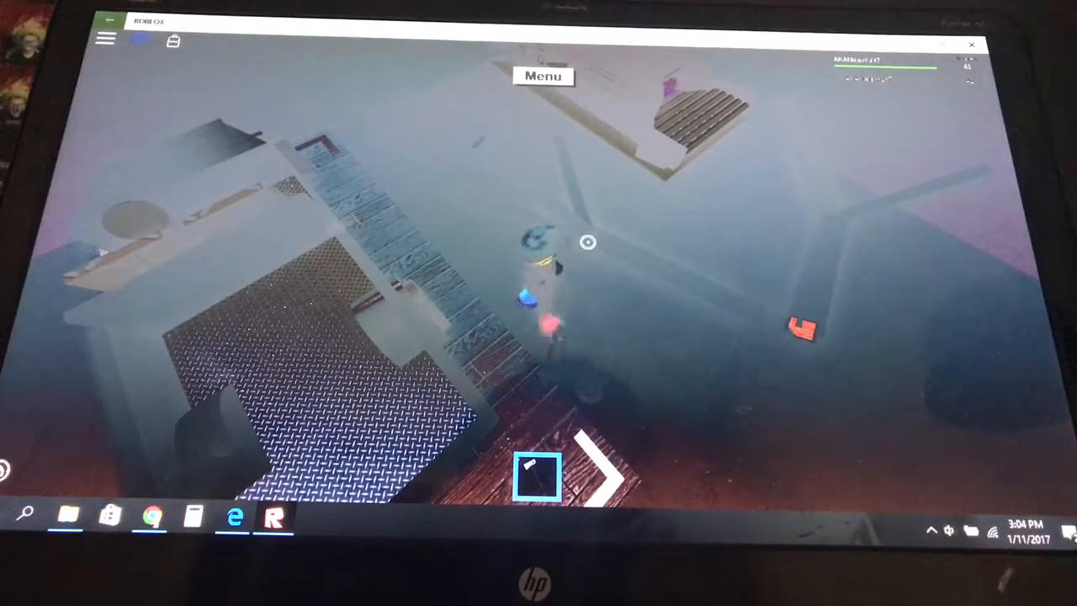
key("1")
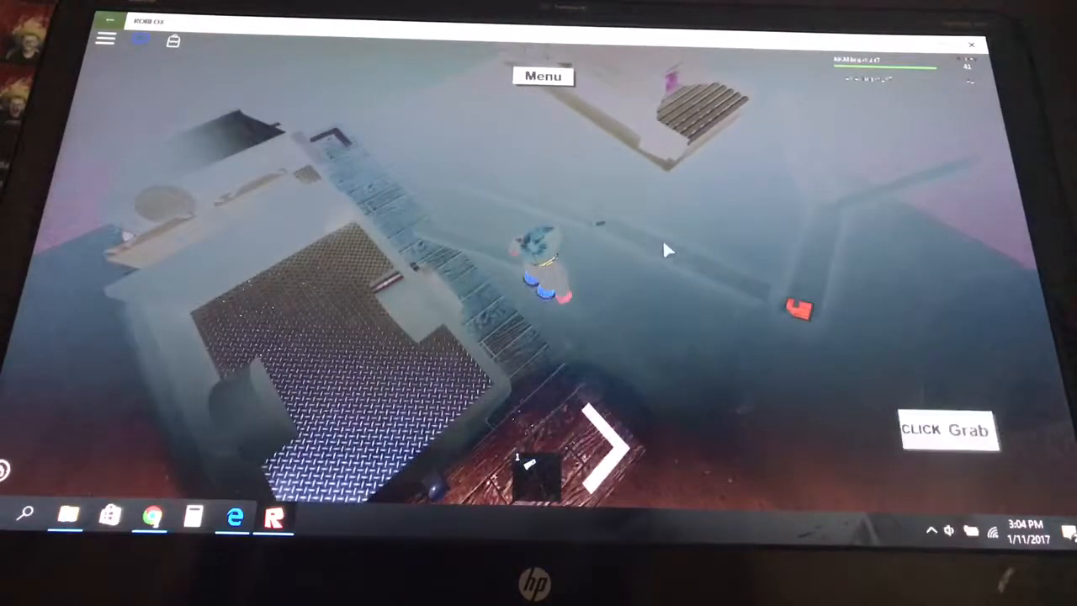
left_click_drag(623, 243, 765, 79)
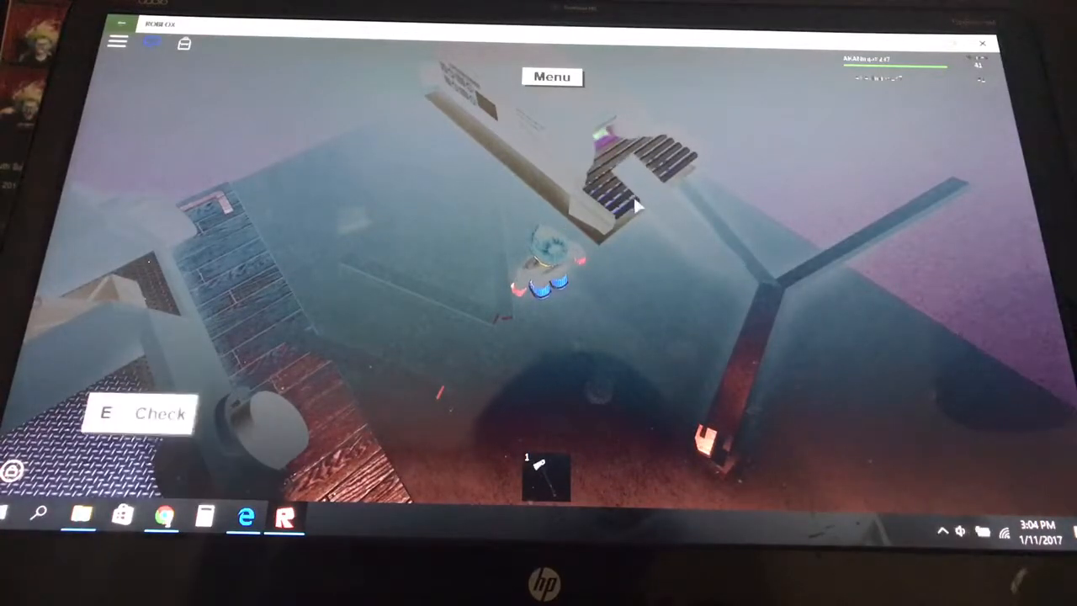
key("e")
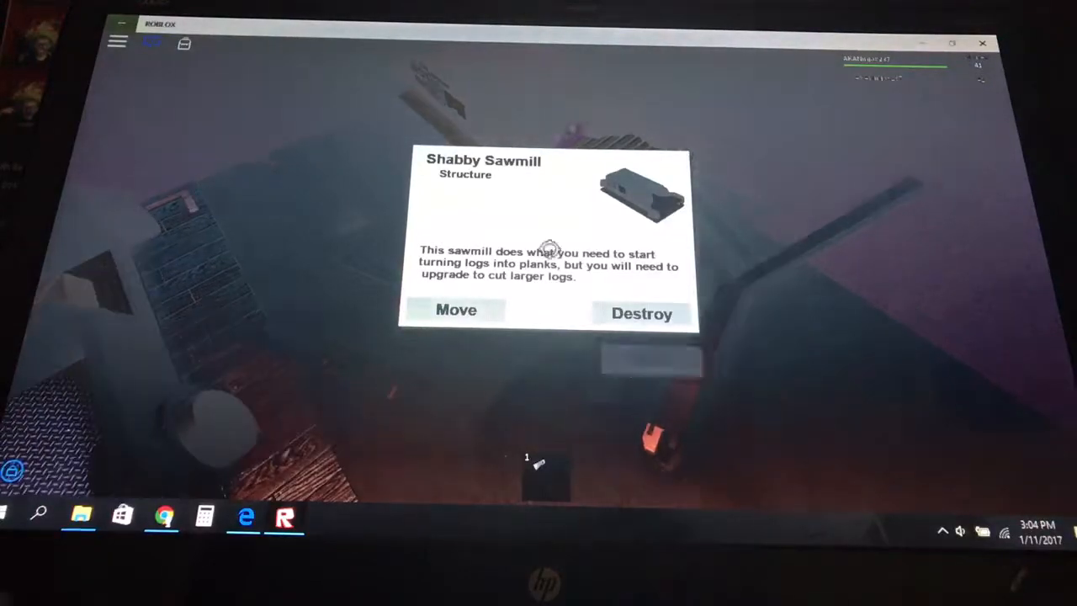
left_click(650, 360)
left_click_drag(548, 249, 549, 249)
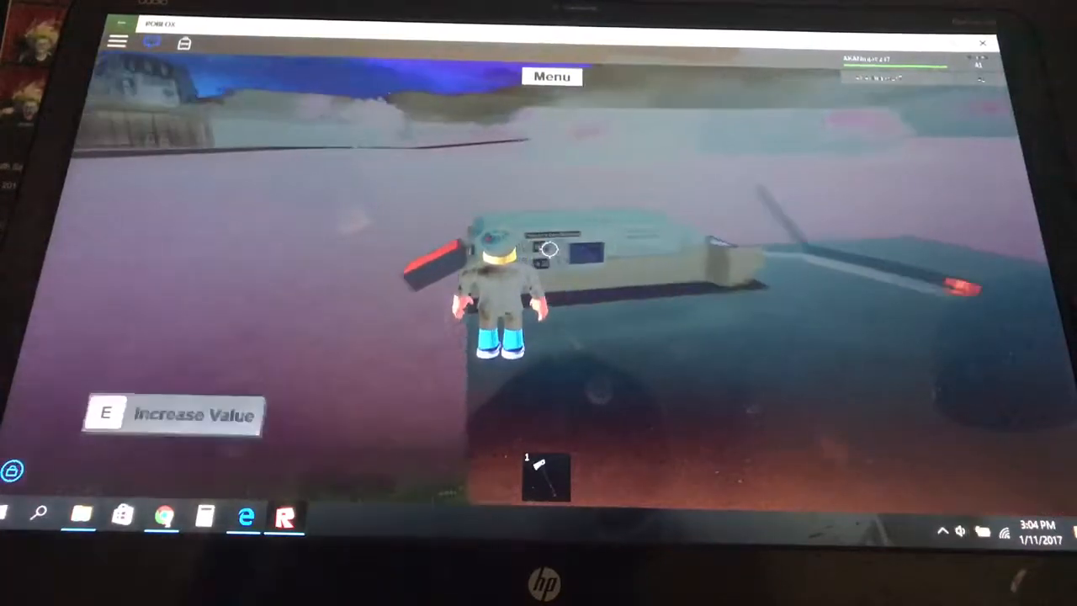
key("e")
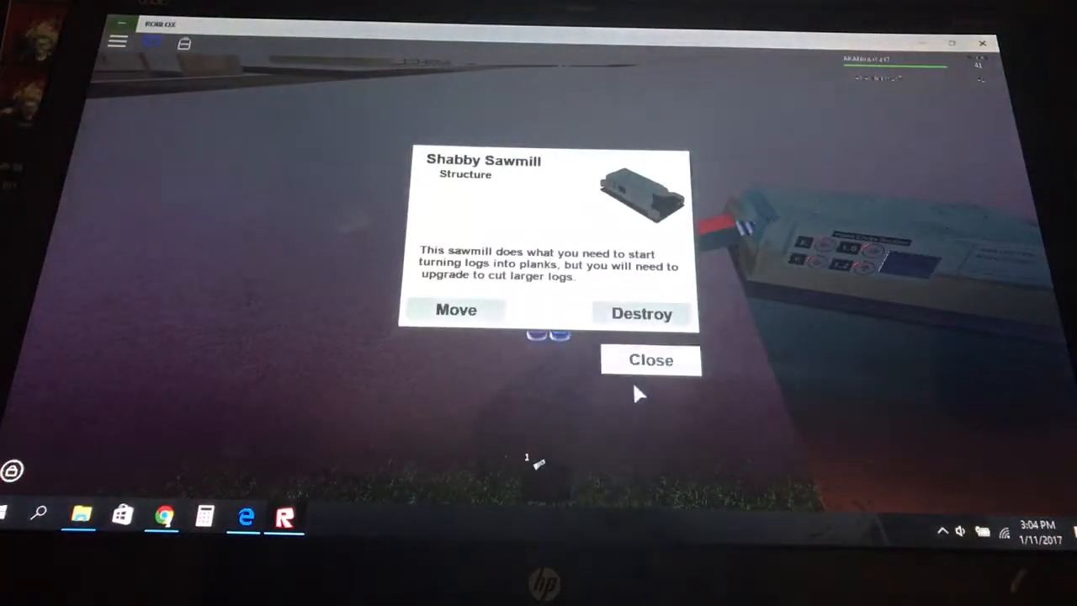
left_click(651, 360)
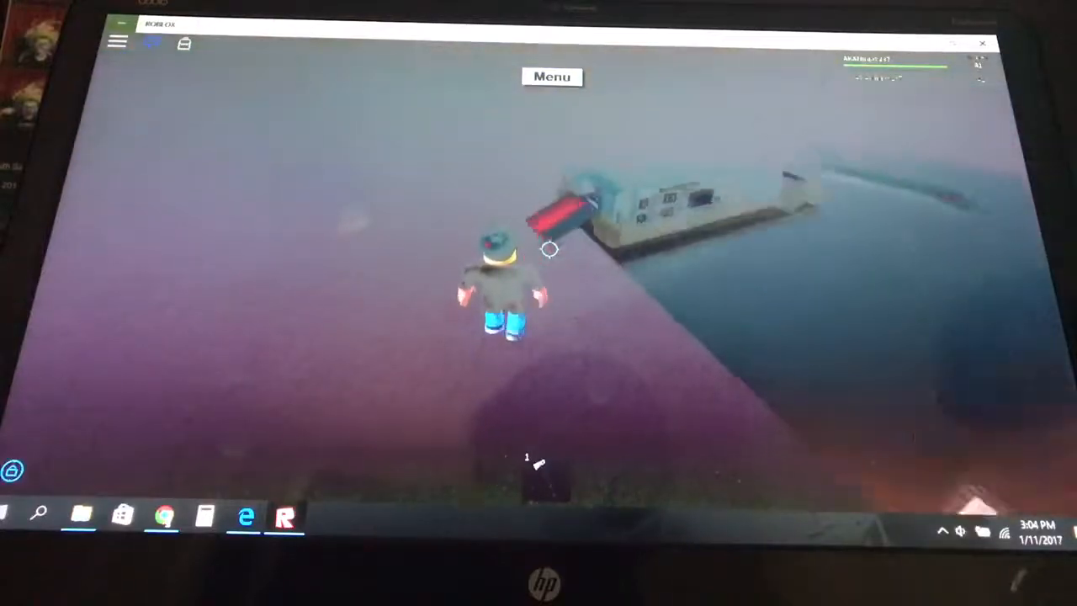
left_click_drag(549, 249, 549, 249)
key("w")
key("w")
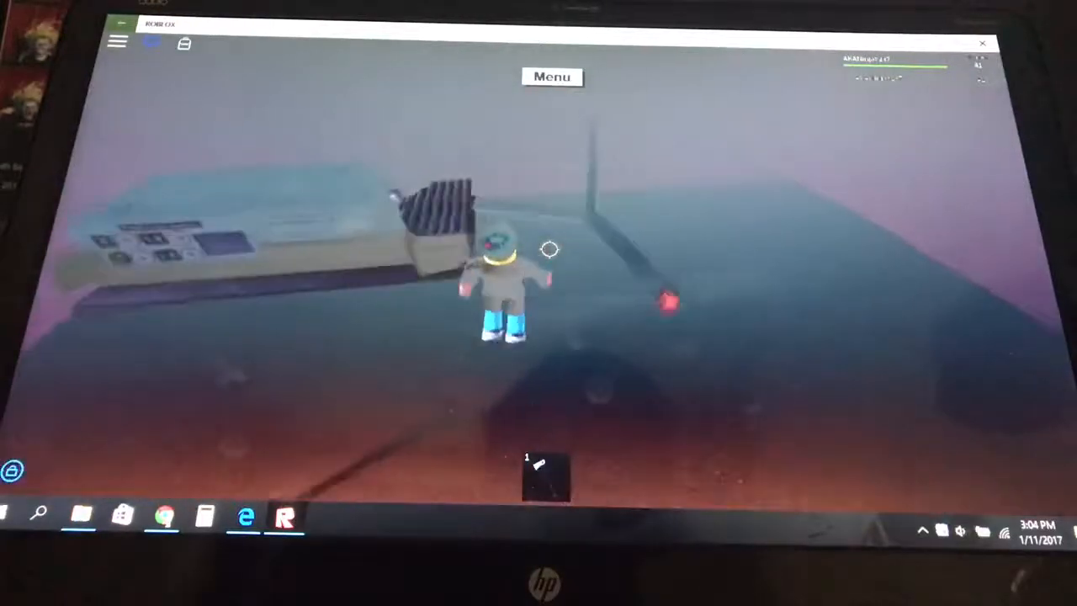
key("w")
left_click(552, 77)
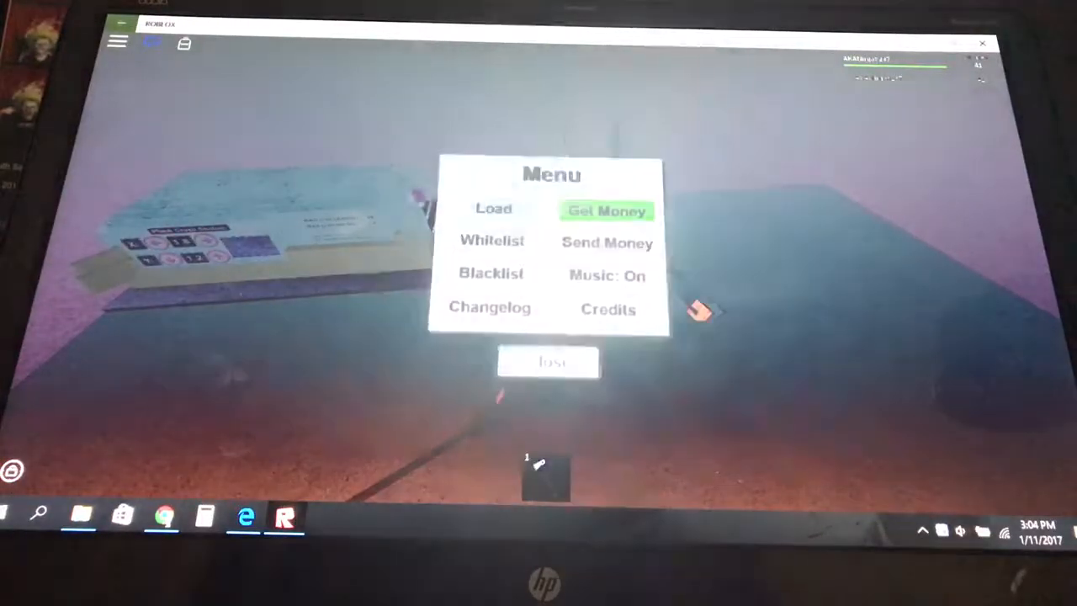
left_click(493, 209)
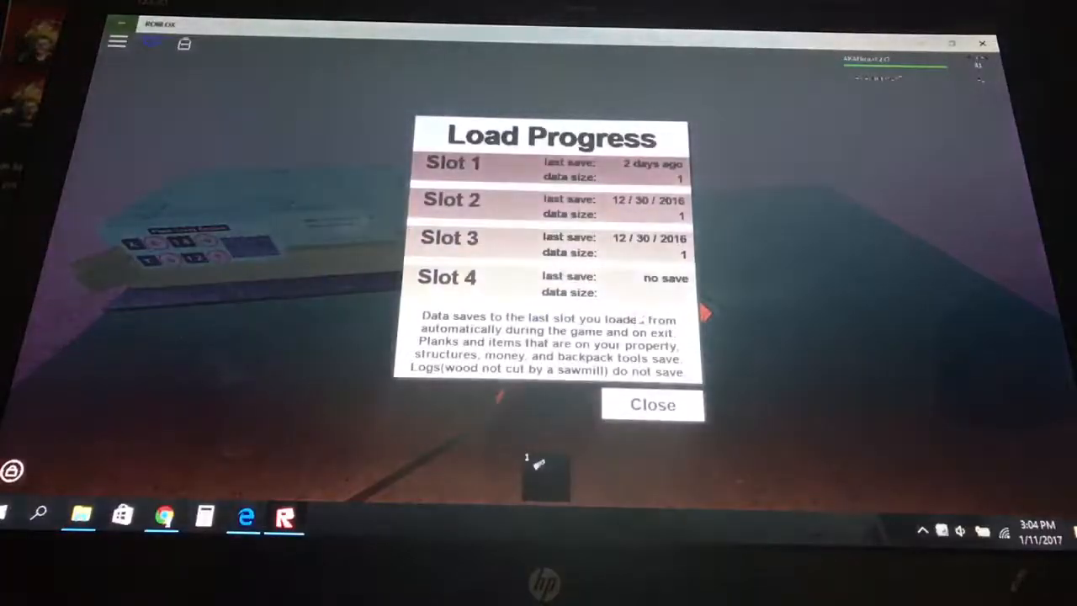
left_click(638, 286)
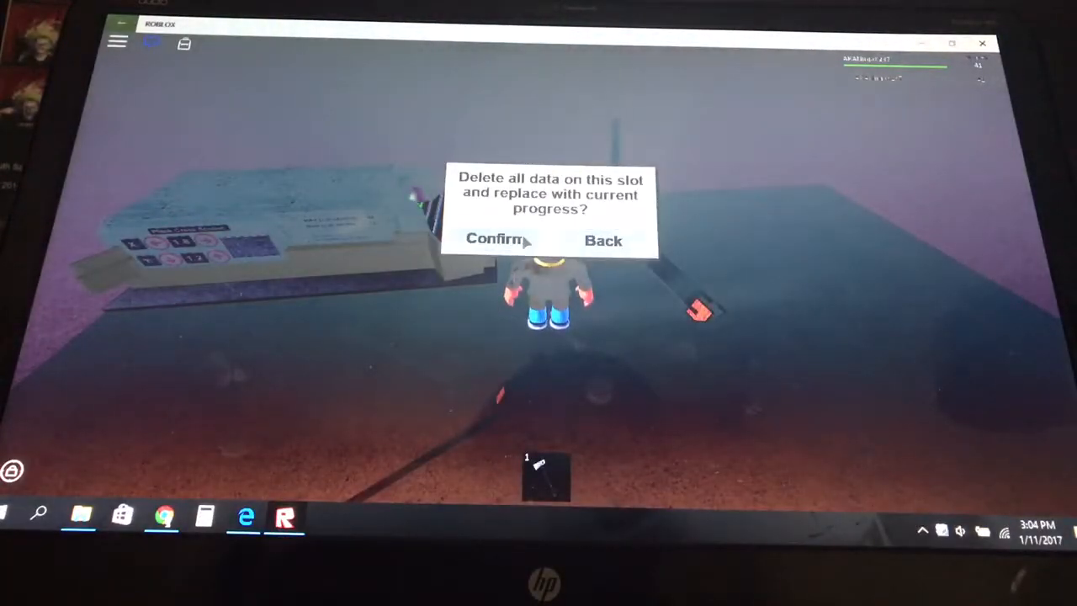
left_click(522, 240)
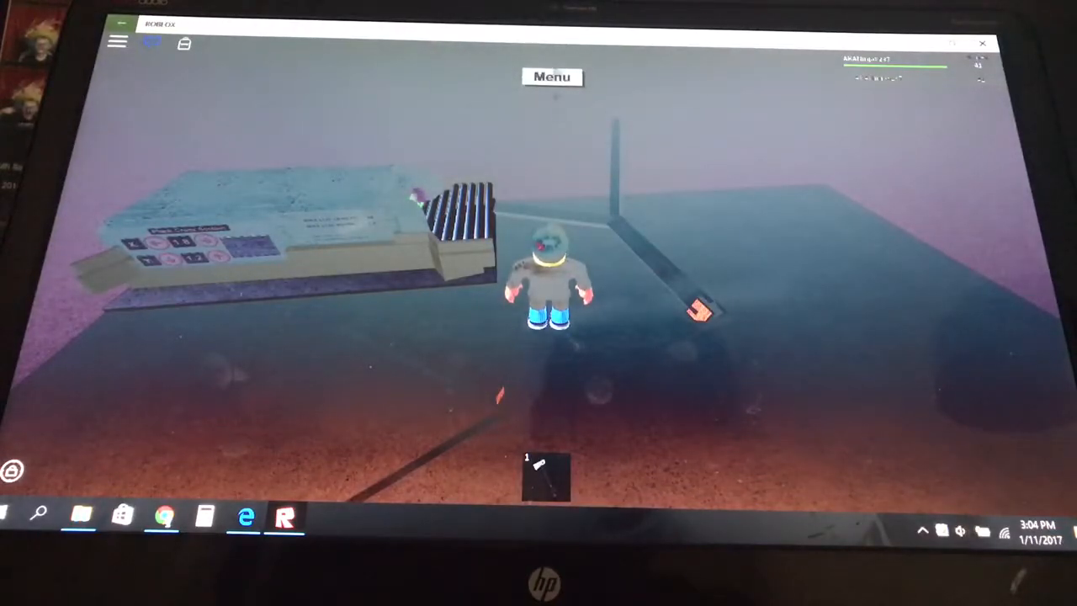
left_click(555, 78)
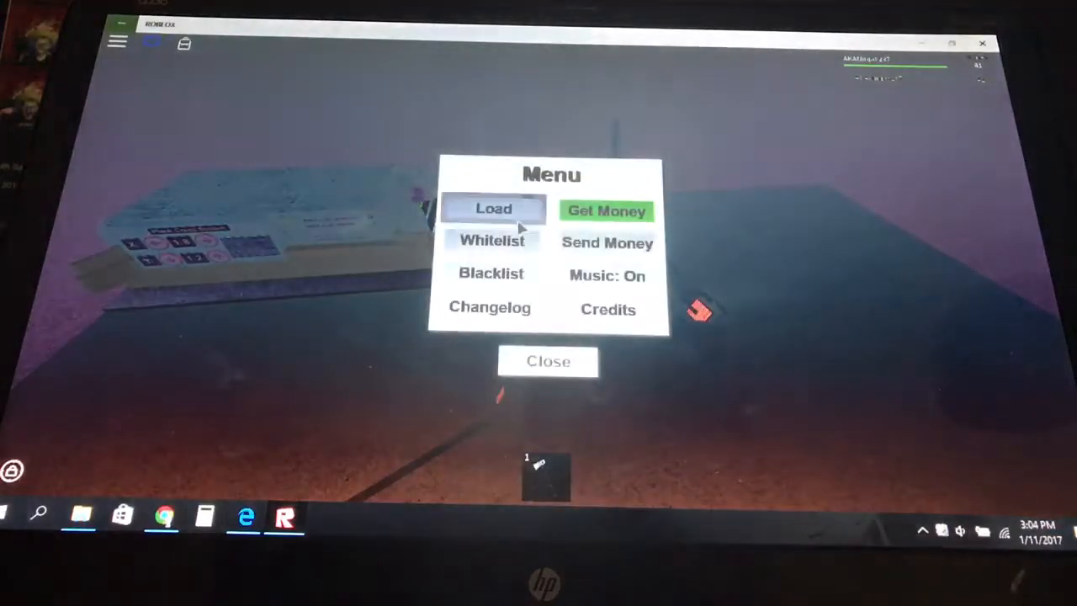
left_click(505, 210)
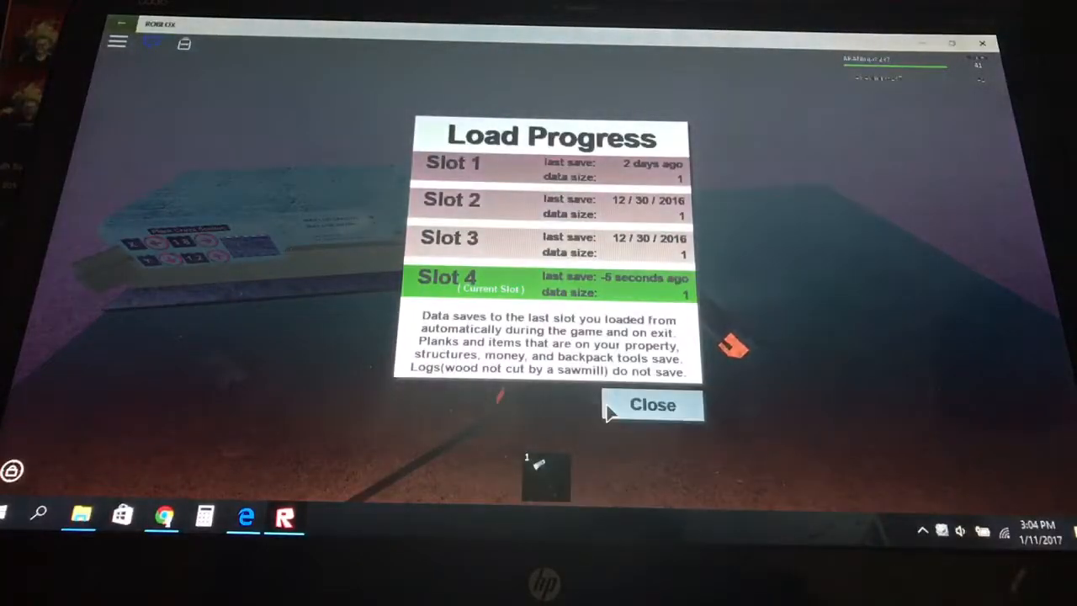
left_click(612, 412)
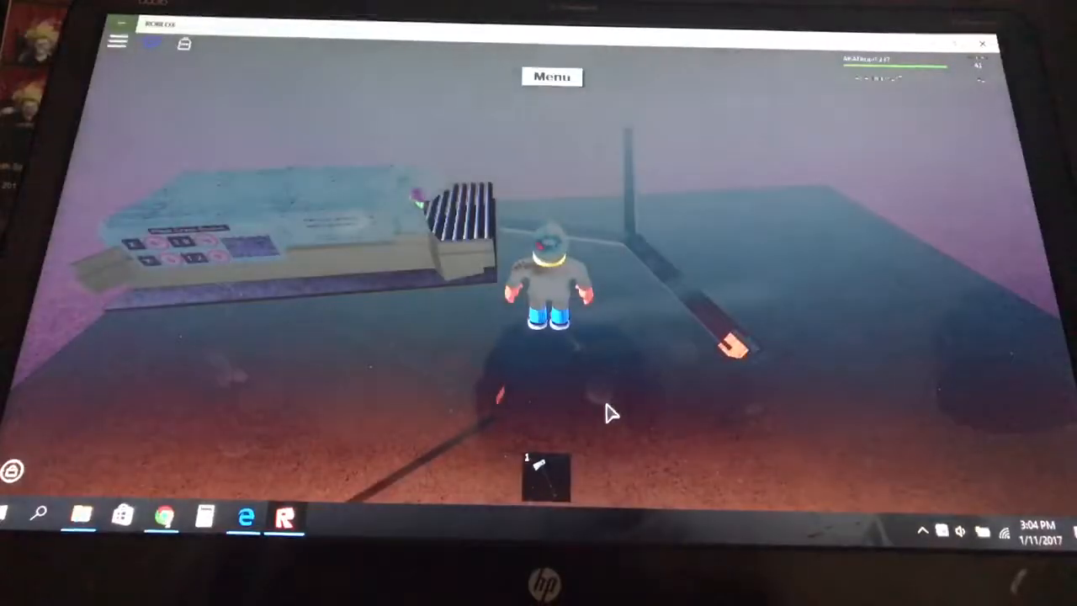
- Look down over the base from both sides and put away the axe to free the hands
left_click_drag(626, 339, 548, 249)
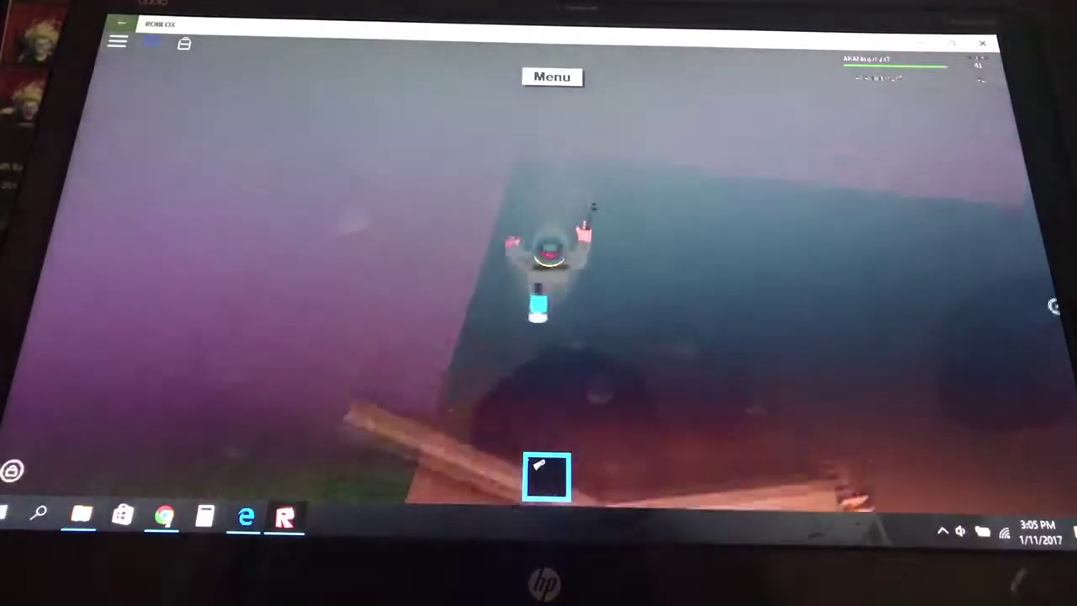
left_click_drag(549, 249, 605, 272)
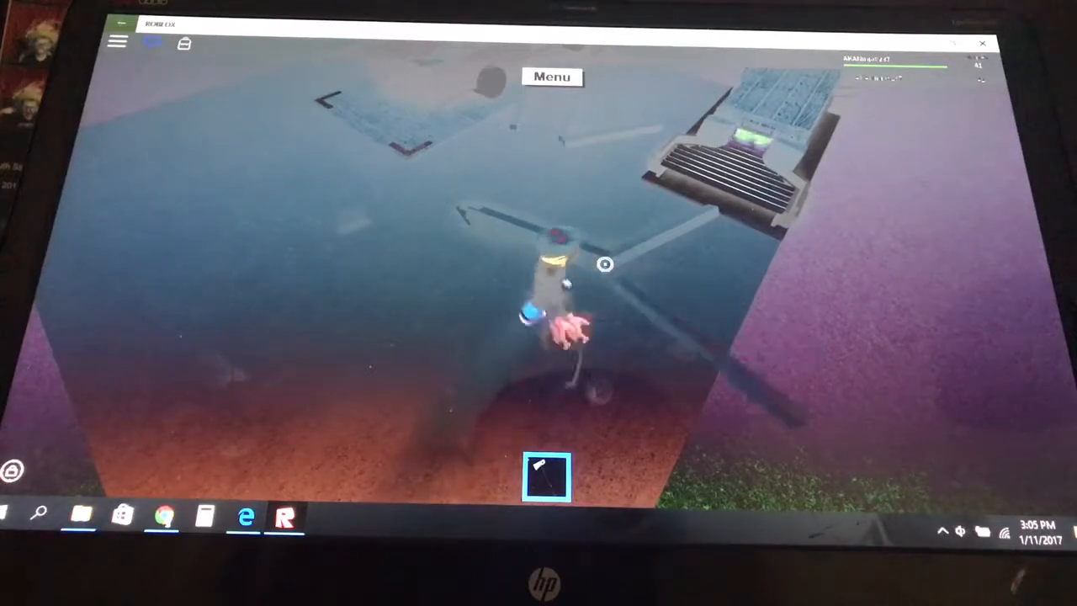
left_click(604, 264)
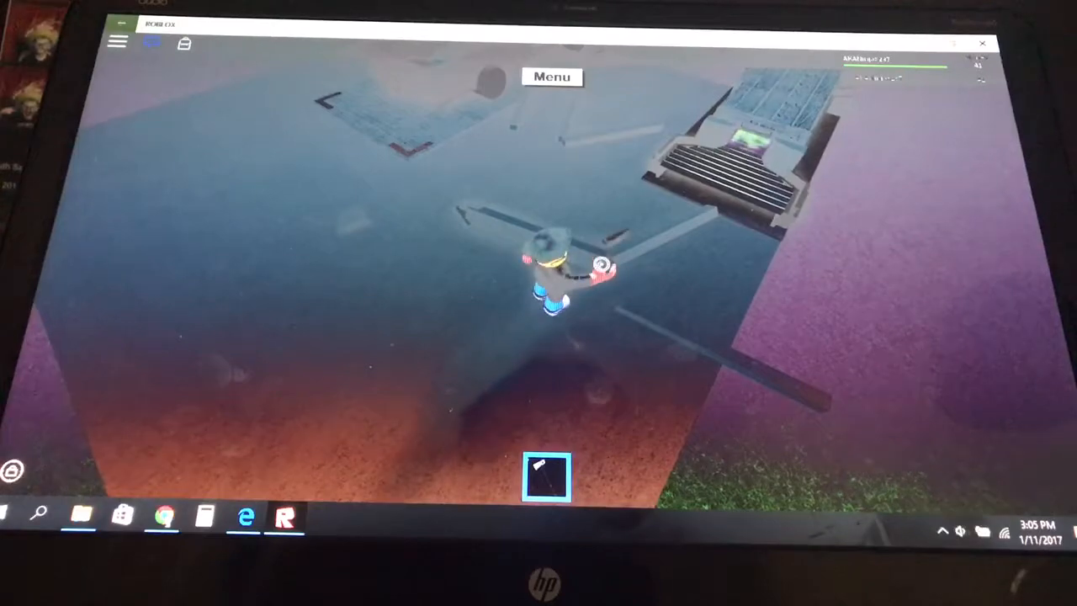
key("1")
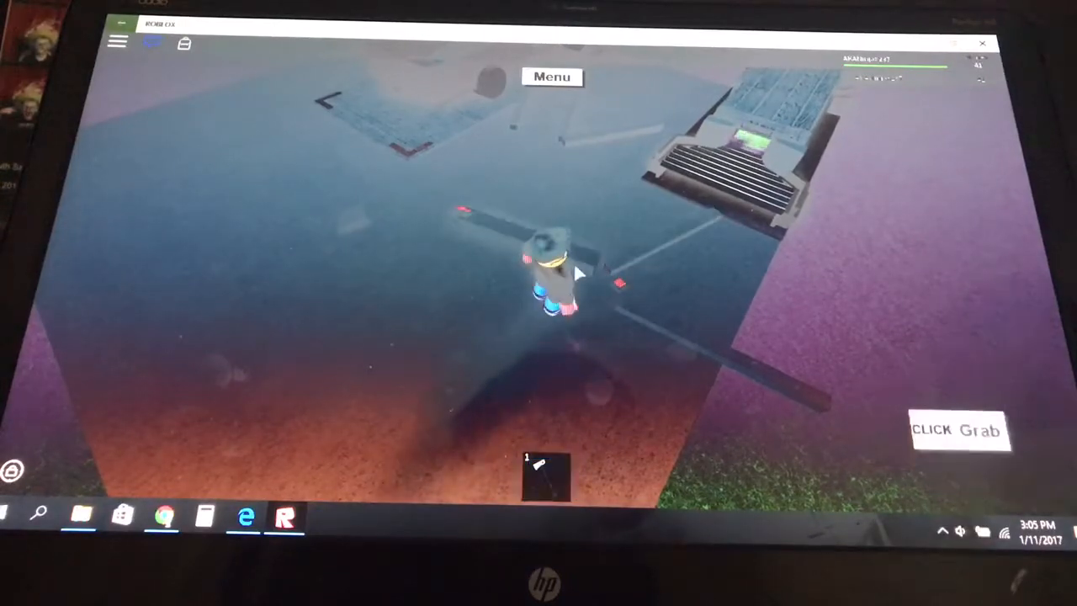
- Grab the striped object, move it across the base and drop it in its new spot
left_click_drag(504, 244, 548, 249)
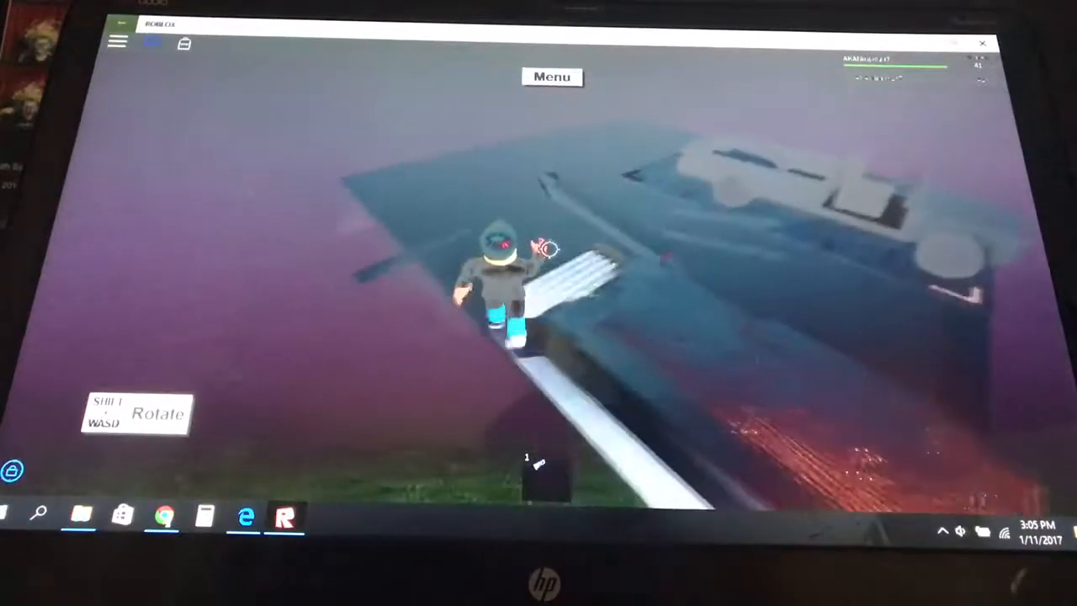
left_click_drag(548, 249, 516, 252)
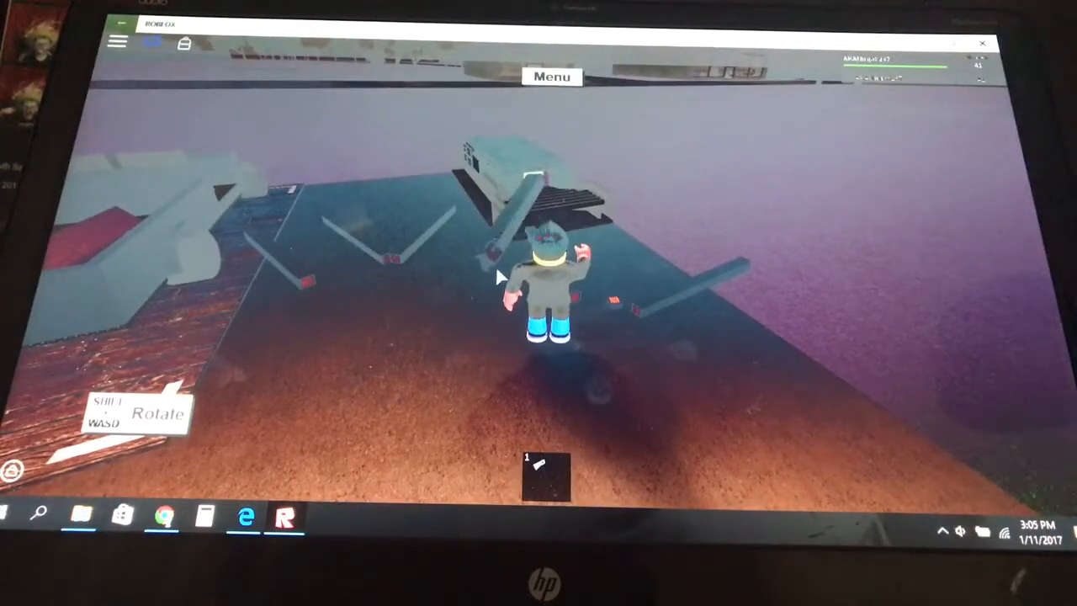
mouse_move(501, 278)
left_mouse_down()
mouse_move(478, 275)
mouse_move(449, 326)
left_mouse_up()
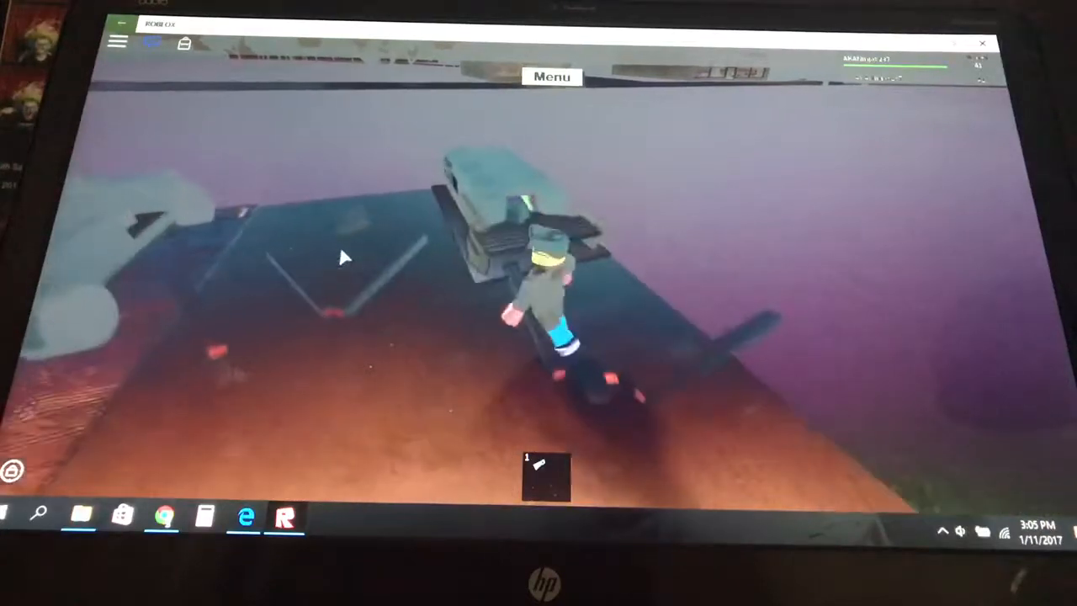
mouse_move(367, 270)
left_mouse_down()
mouse_move(383, 251)
mouse_move(360, 269)
mouse_move(141, 300)
mouse_move(181, 303)
left_mouse_up()
left_click_drag(810, 429, 548, 249)
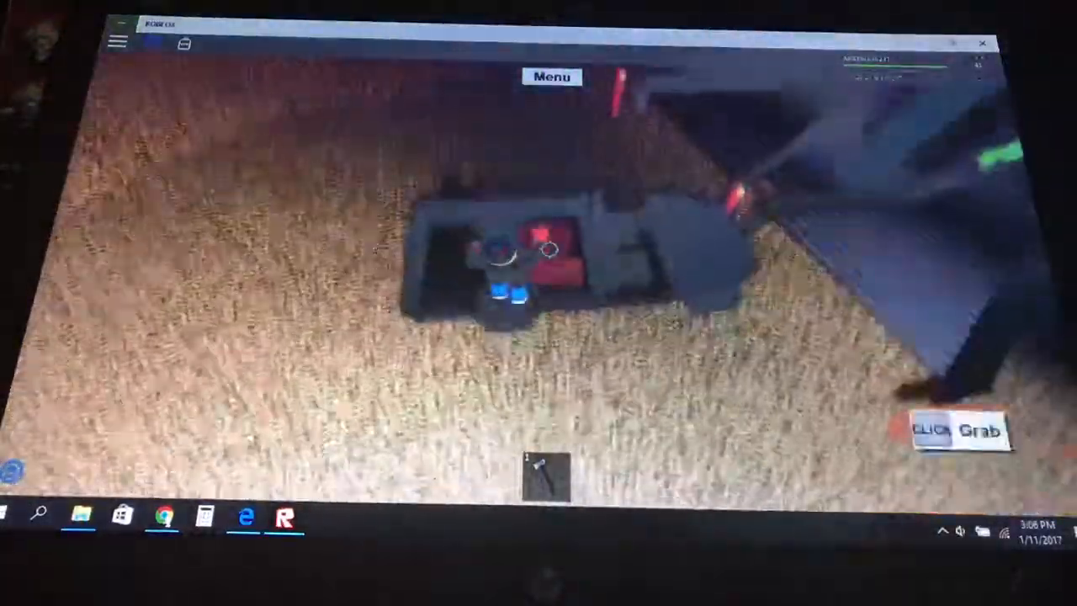
- Walk up the dropoff ramp, turn back and get into the truck's driver seat
key("w")
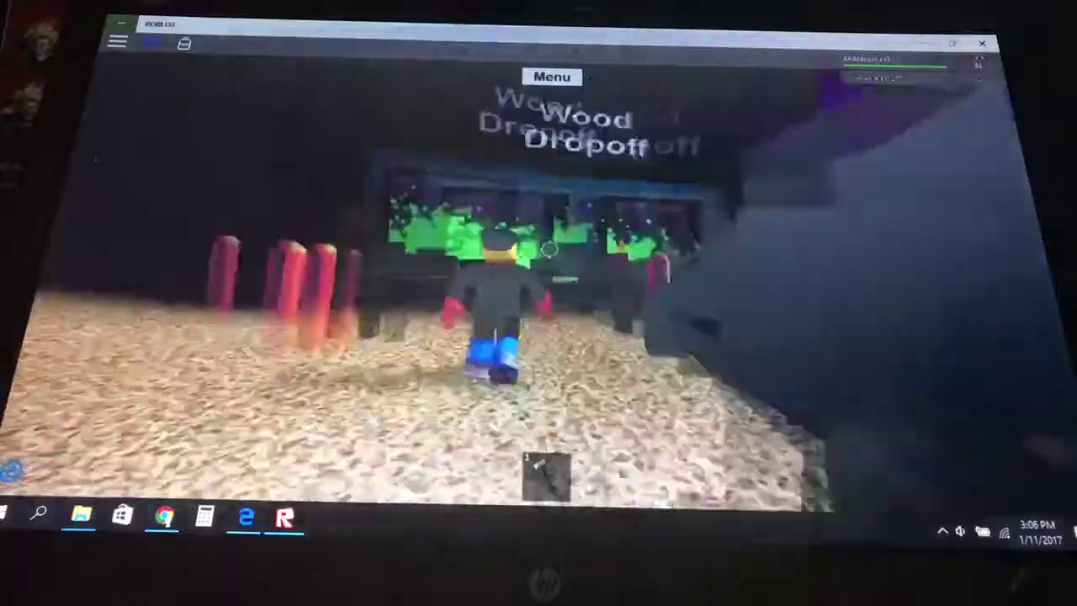
left_click_drag(549, 249, 548, 249)
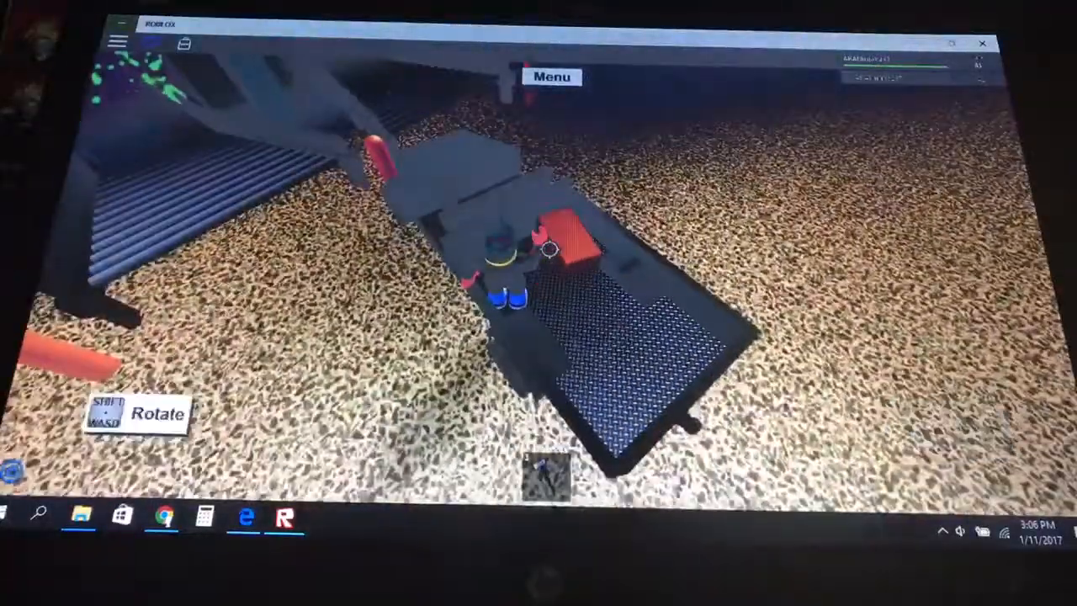
key("w")
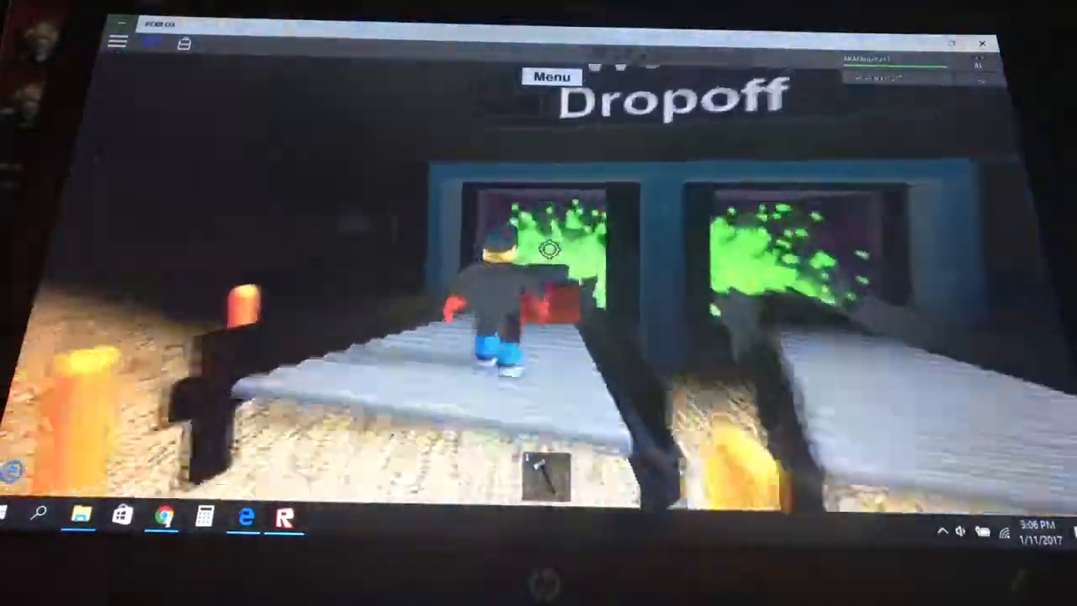
key("s")
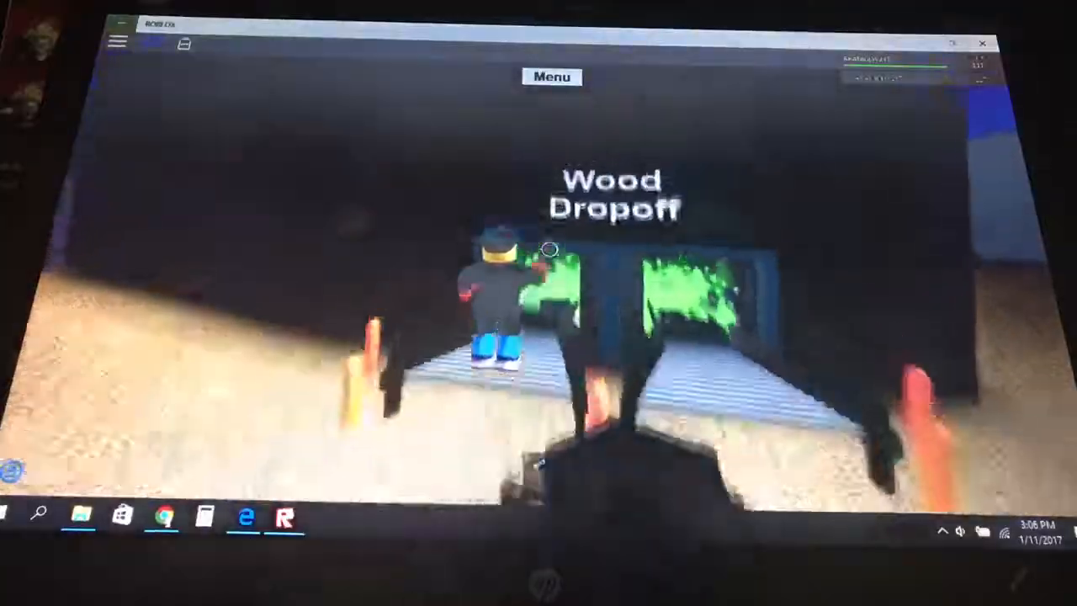
key("w")
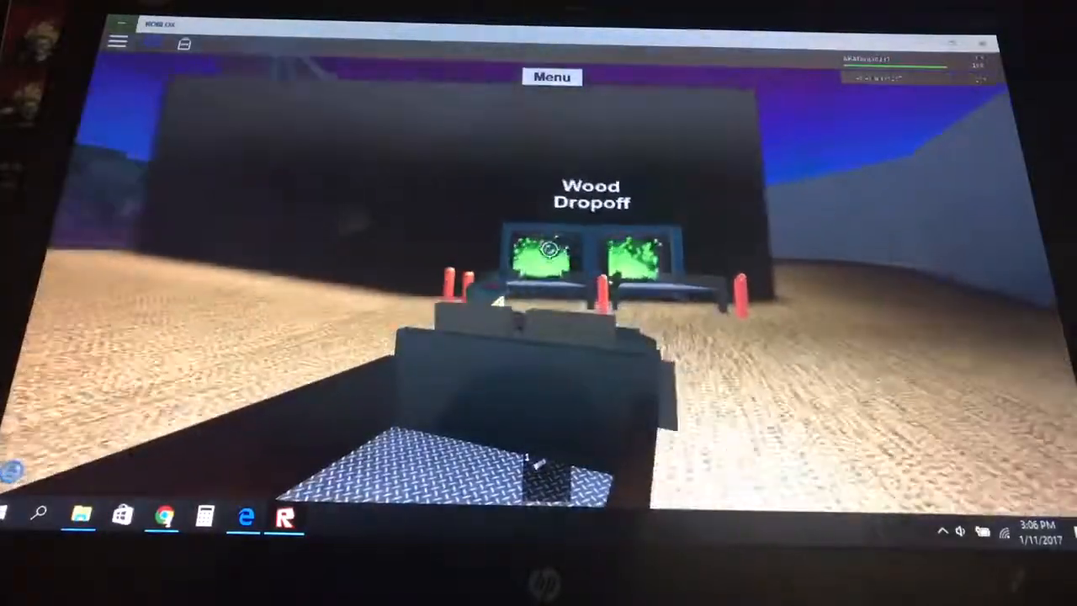
- Turn the truck away from the Wood Dropoff and drive it down the road to the store
key("a")
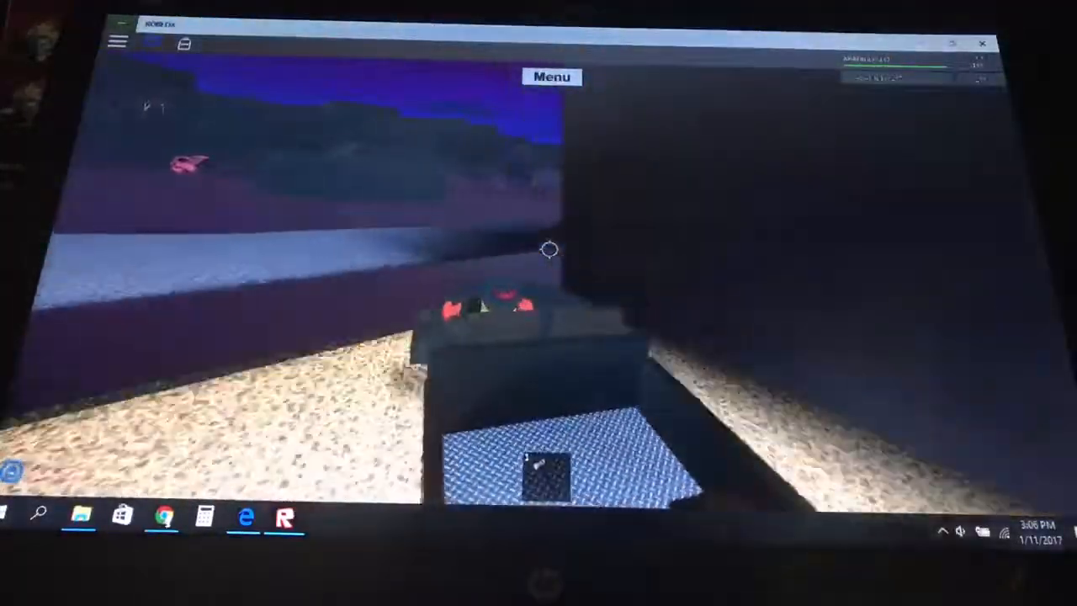
key("w")
key("w")
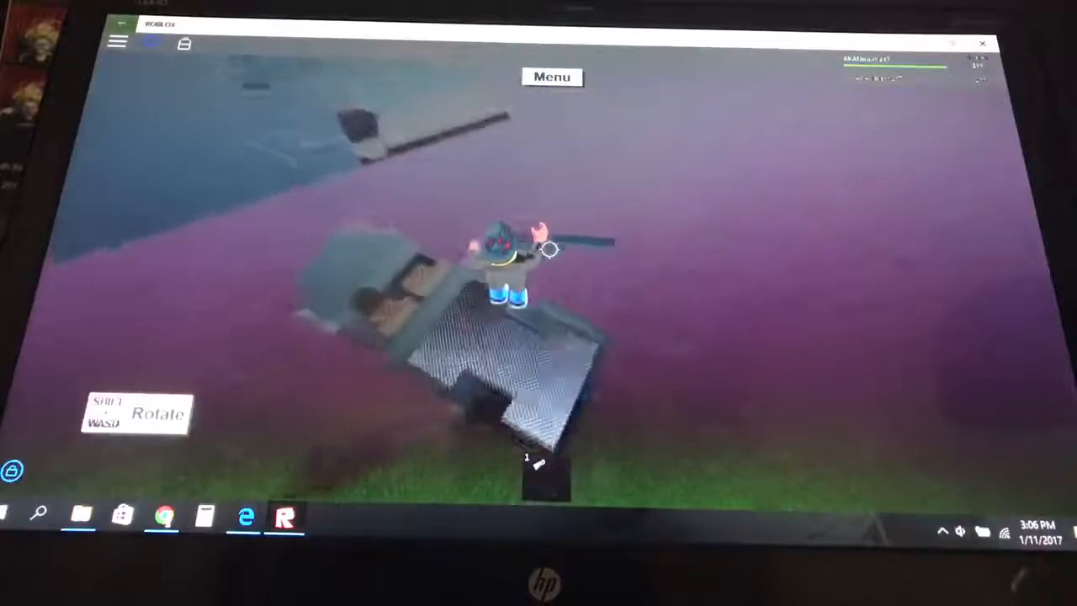
left_click_drag(549, 250, 548, 249)
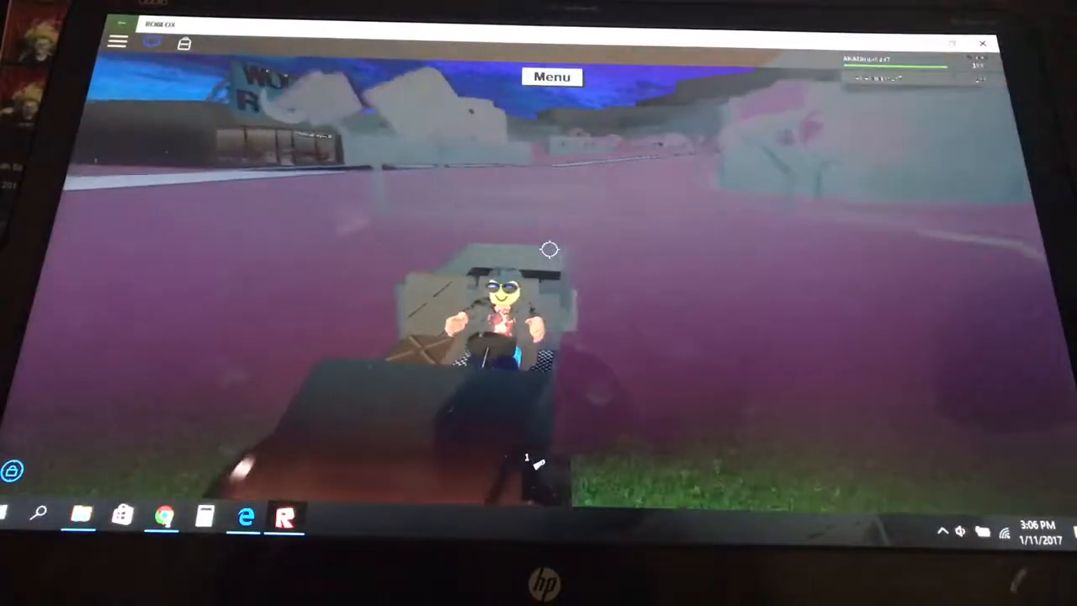
left_click_drag(548, 250, 548, 250)
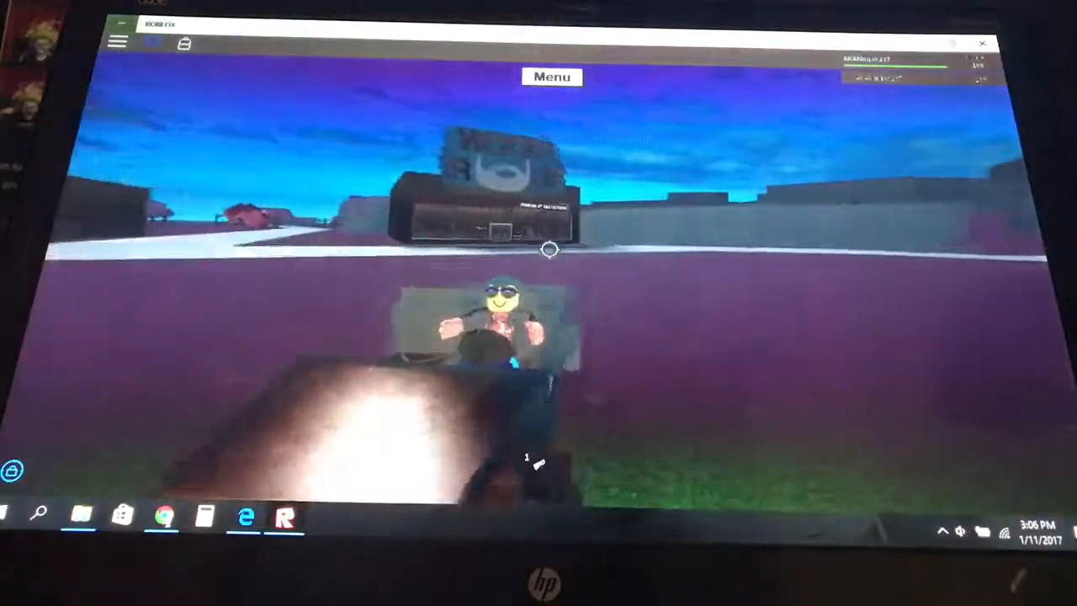
key("w")
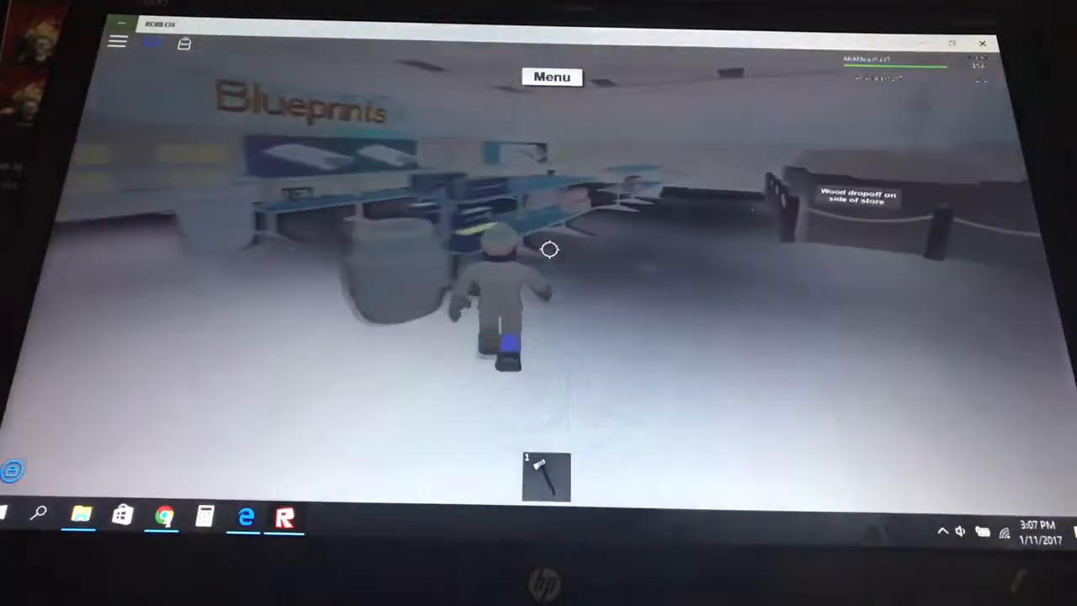
- Run through the store up to the shopkeeper at the counter
key("w")
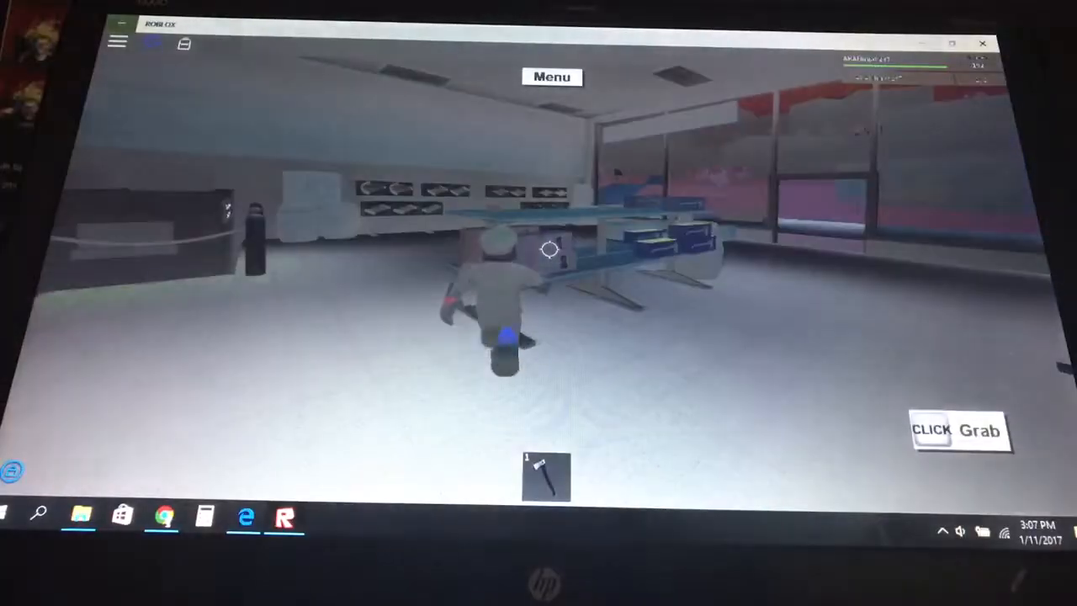
key("w")
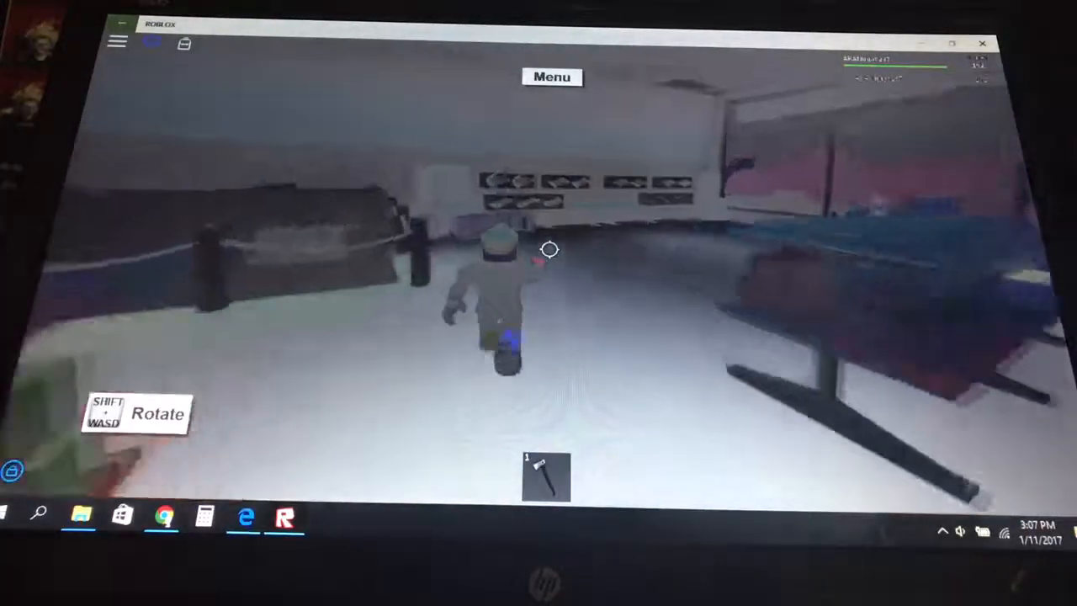
key("w")
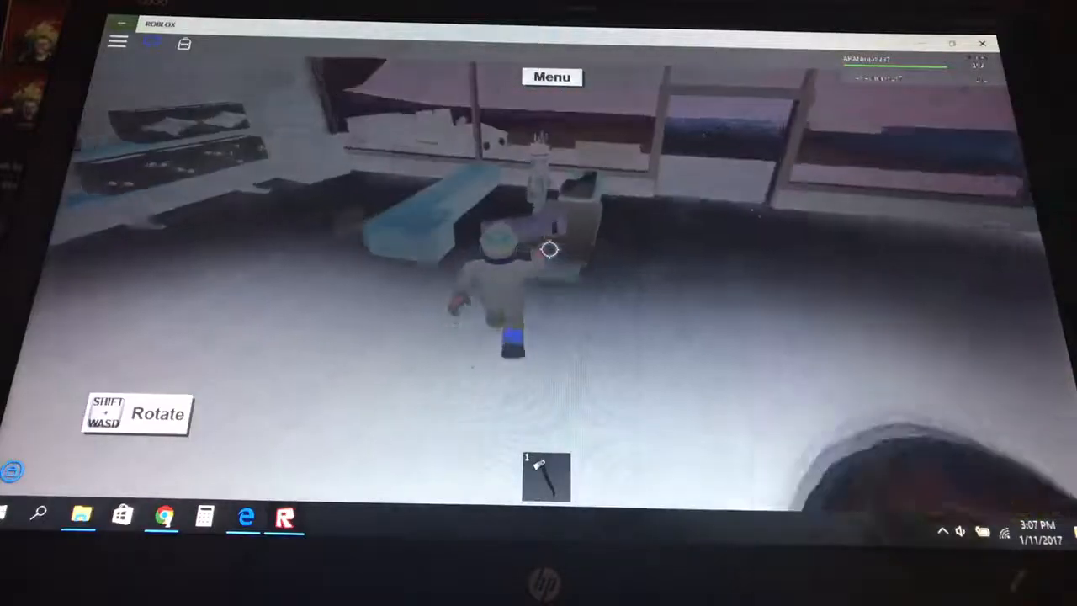
key("w")
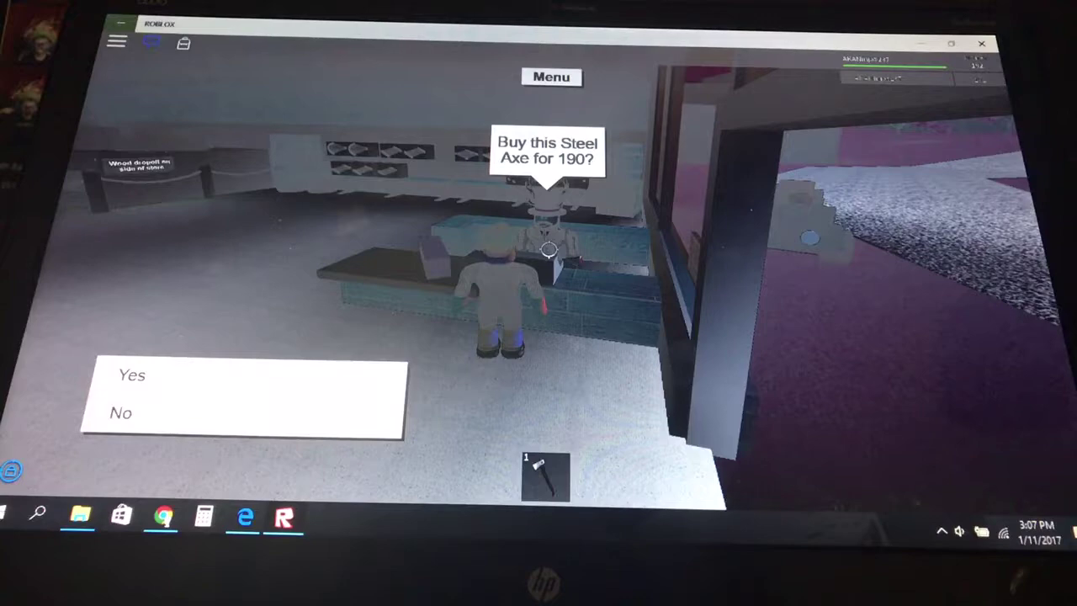
- Buy the Steel Axe for 190, unbox it and walk back outside to the truck
left_click_drag(547, 250, 513, 293)
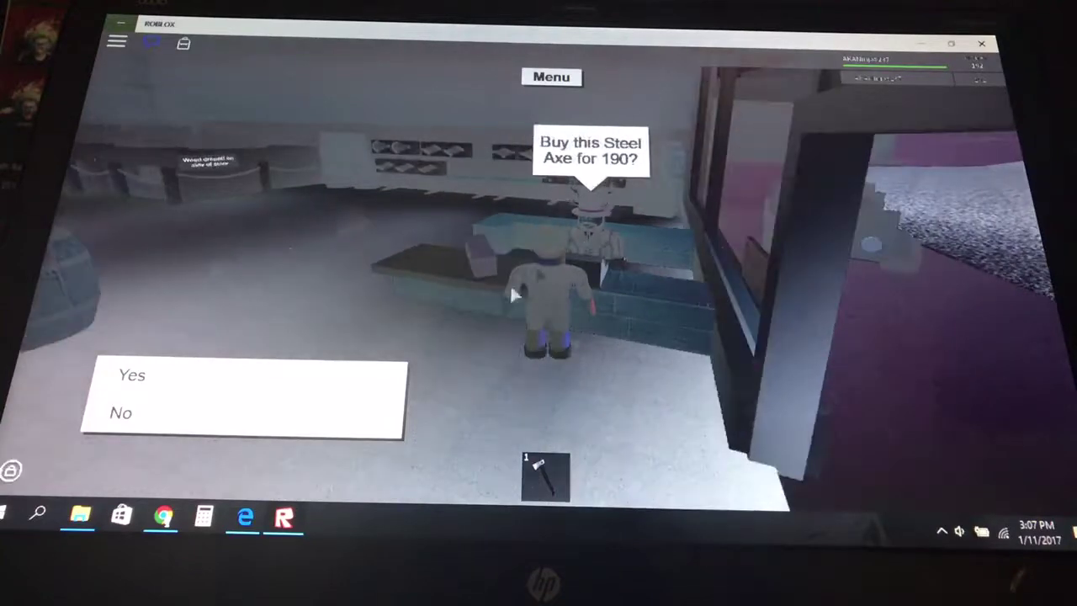
left_click(240, 396)
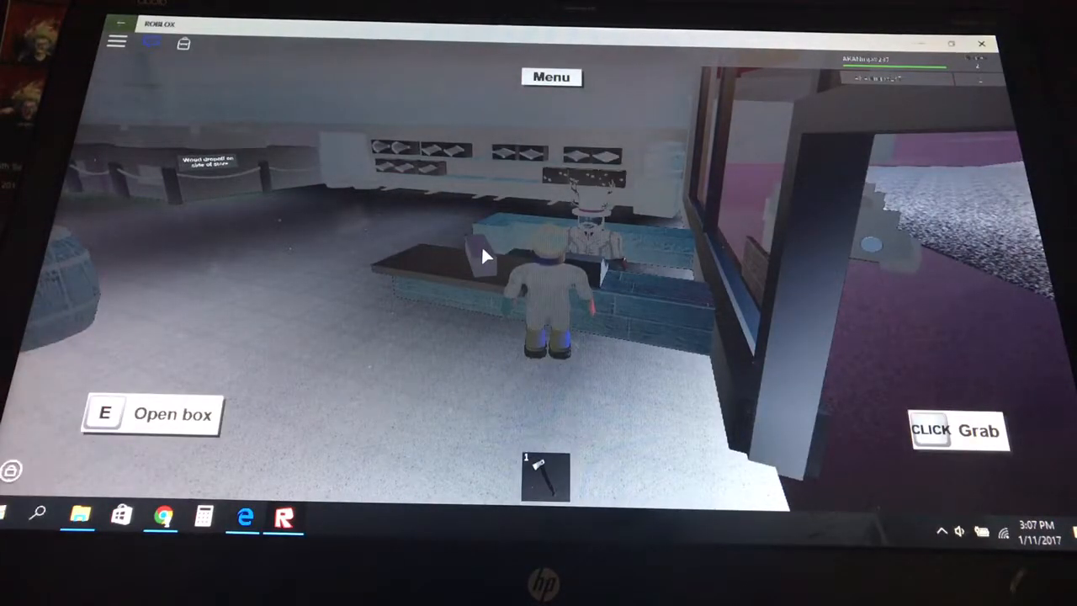
key("e")
key("e")
key("w")
key("w")
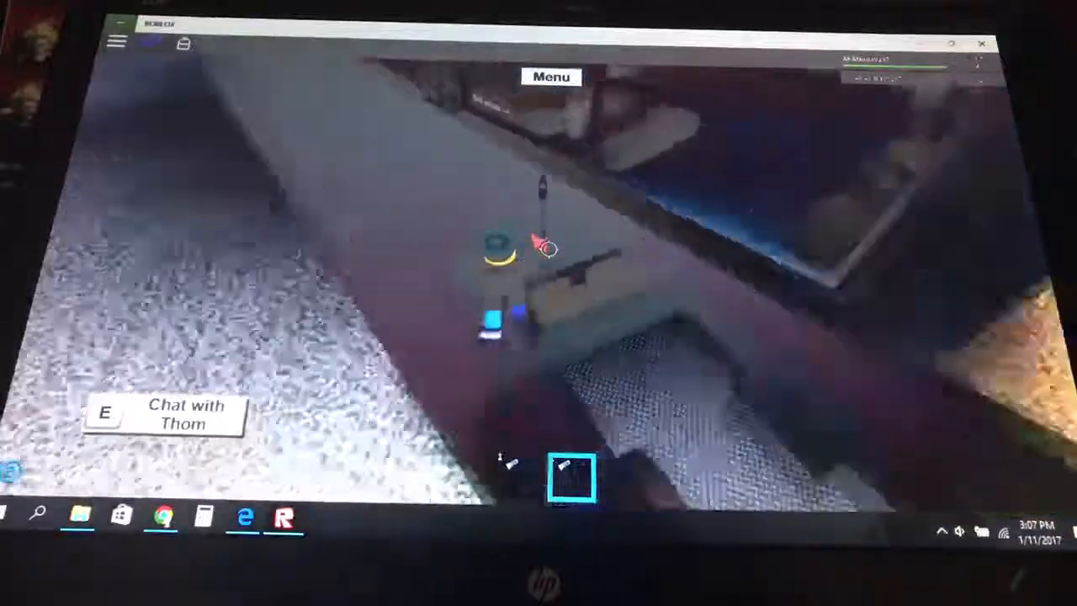
scroll(547, 248, "up", 5)
- Drive the truck along the street onto the wooden base at the plot and get out
key("w")
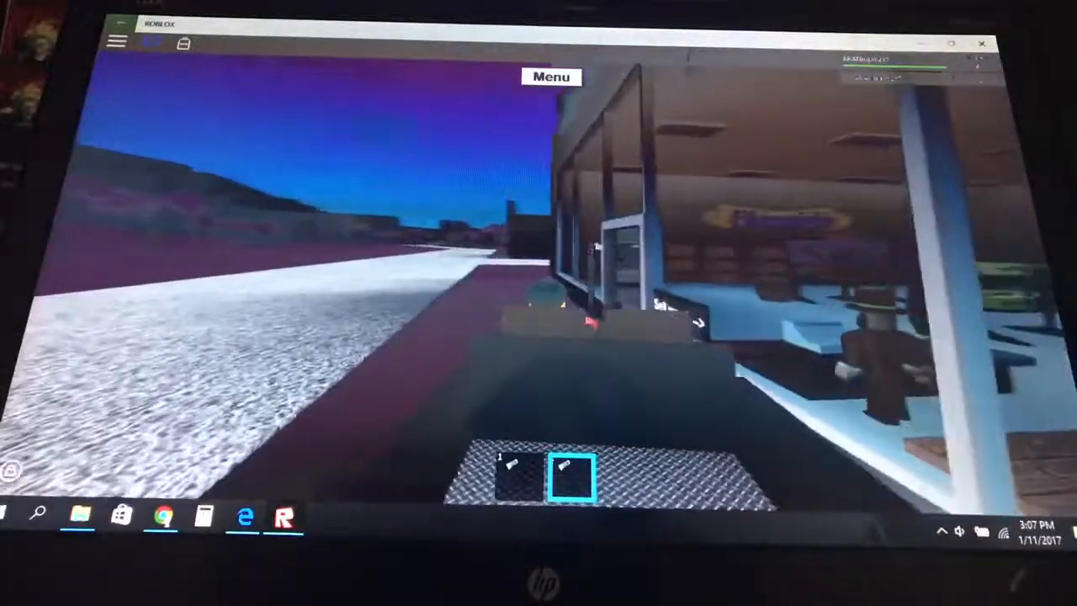
key("w")
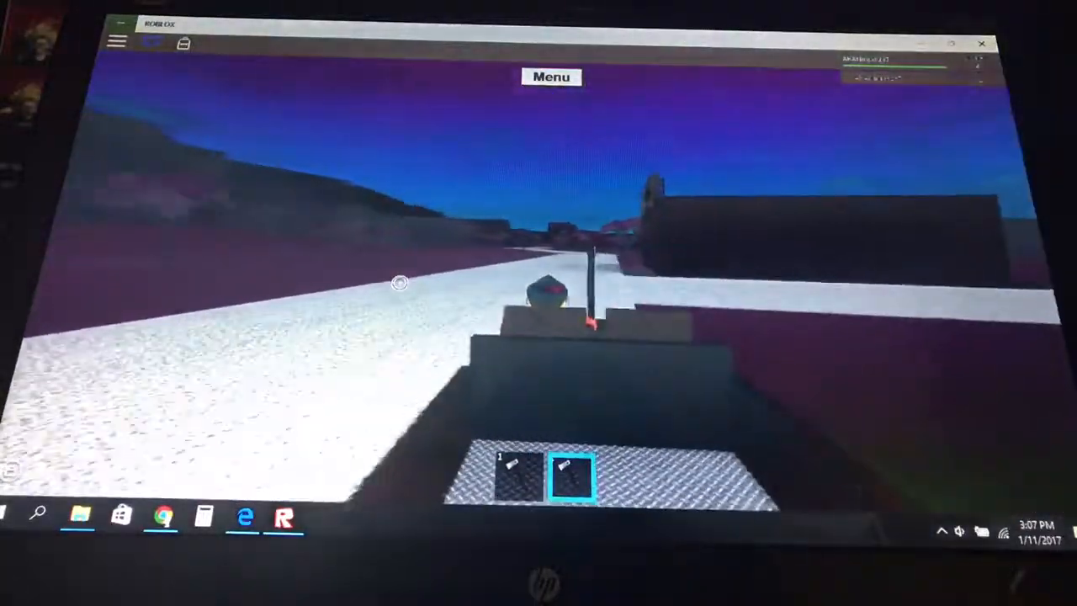
key("w")
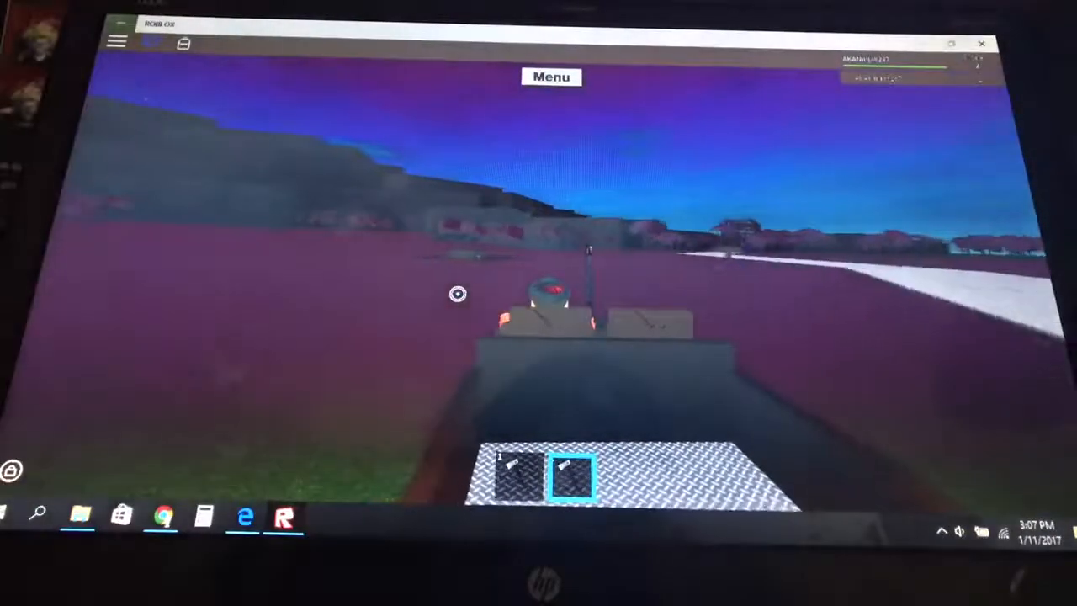
key("w")
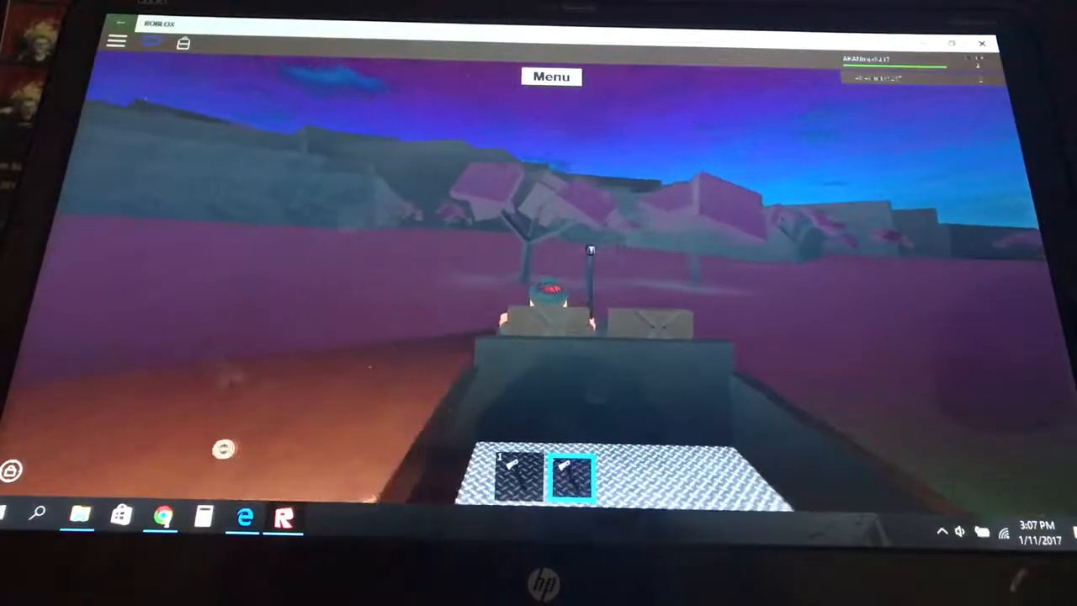
key("space")
key("w")
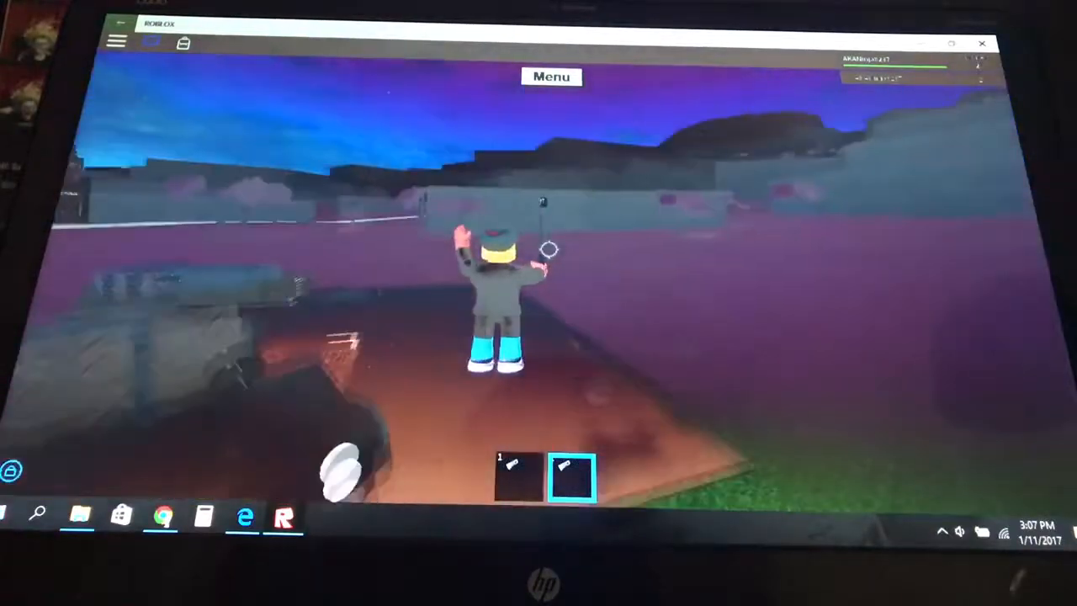
- Open the Load Progress list from the menu and check the current slot 4 details
left_click(555, 81)
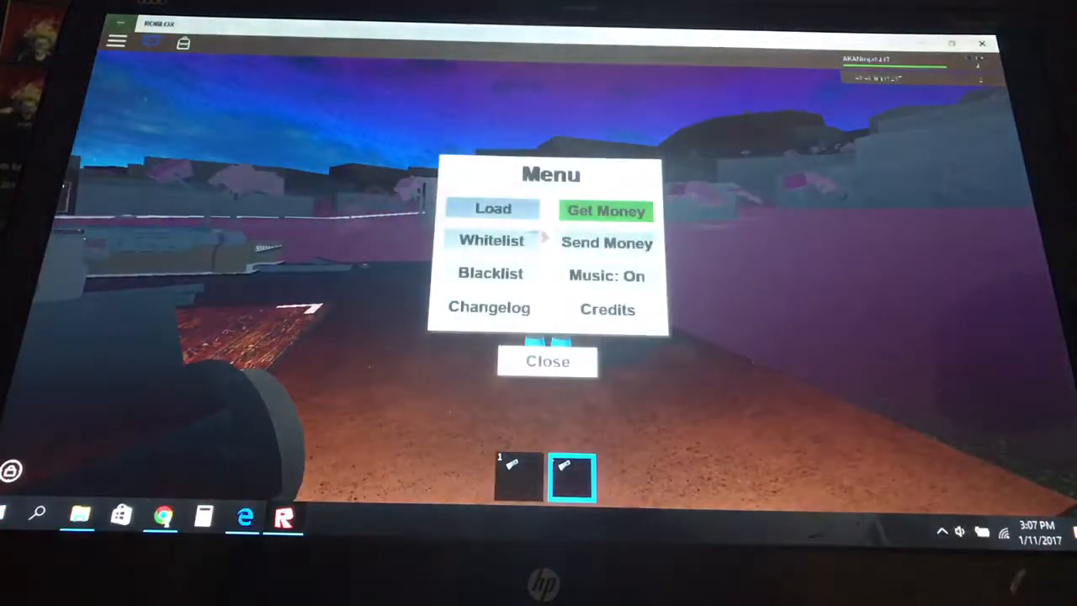
left_click(507, 213)
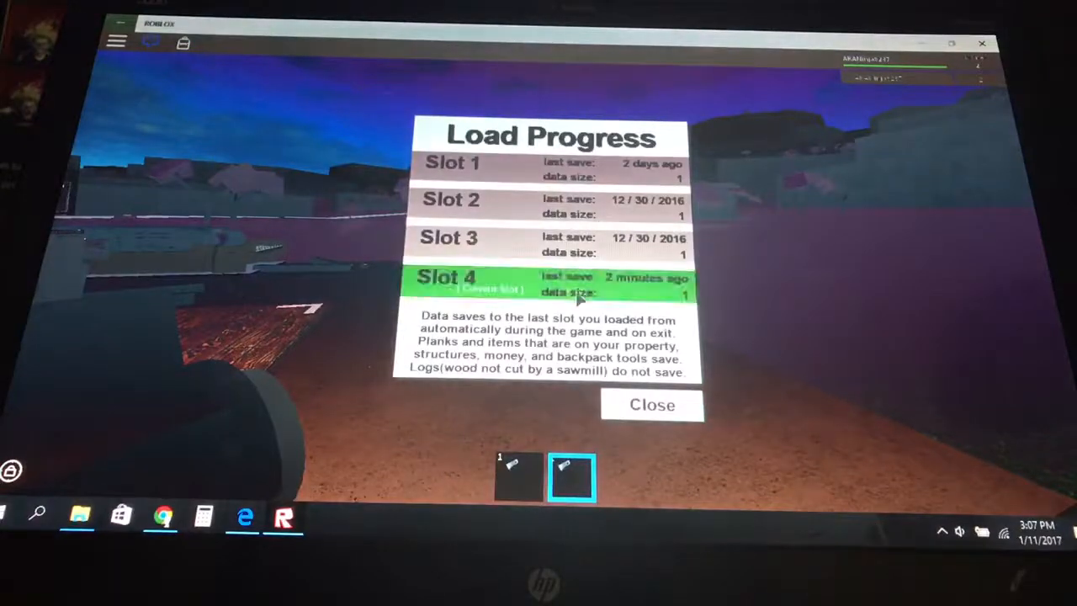
left_click(521, 286)
left_click(640, 276)
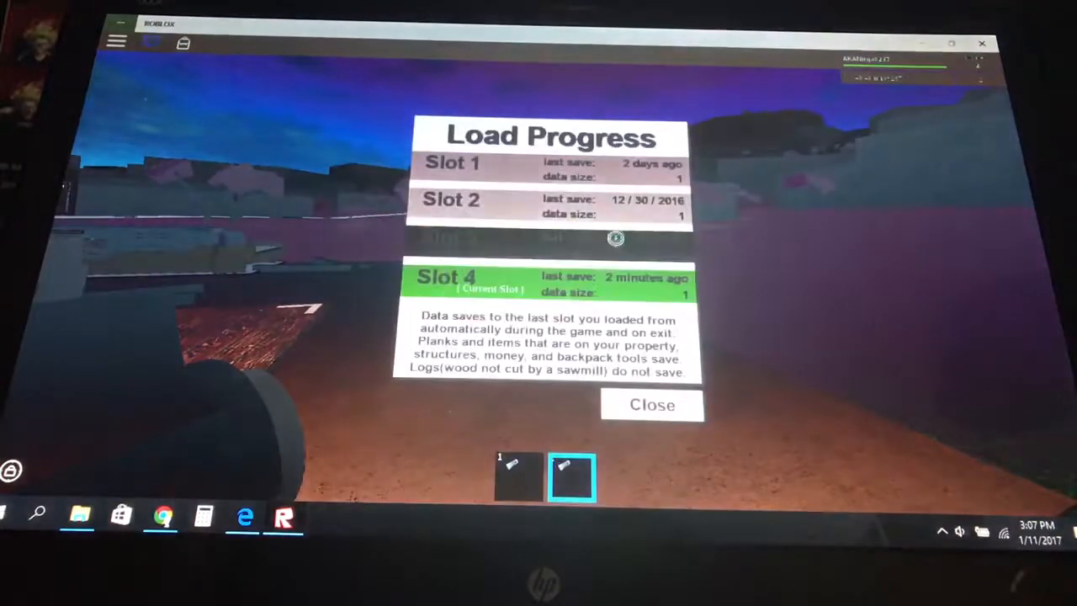
- Pick save slot 1 from the list and load it
left_click(616, 173)
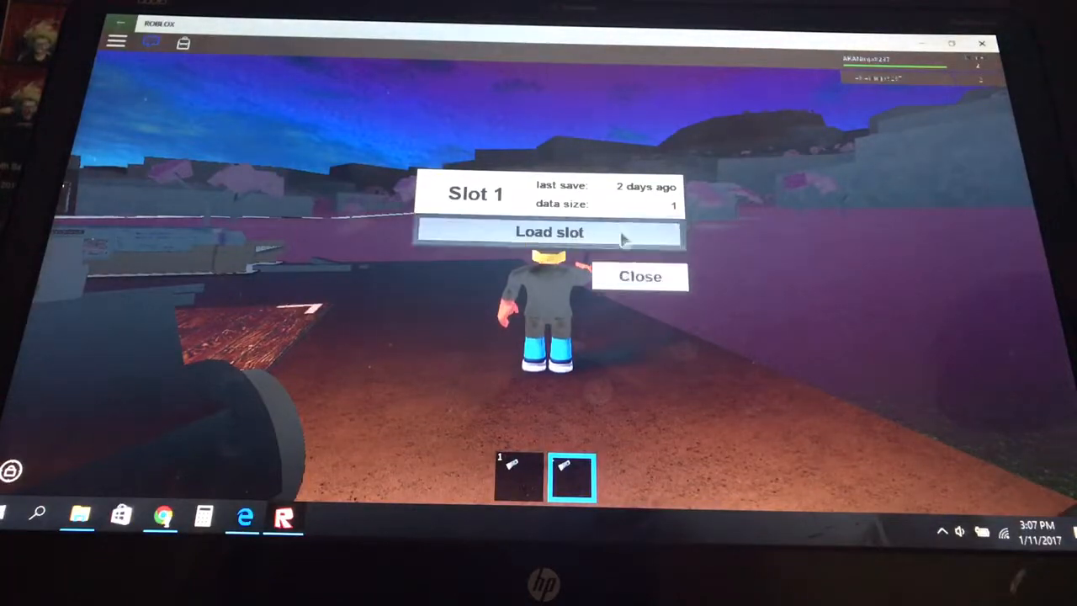
left_click(630, 276)
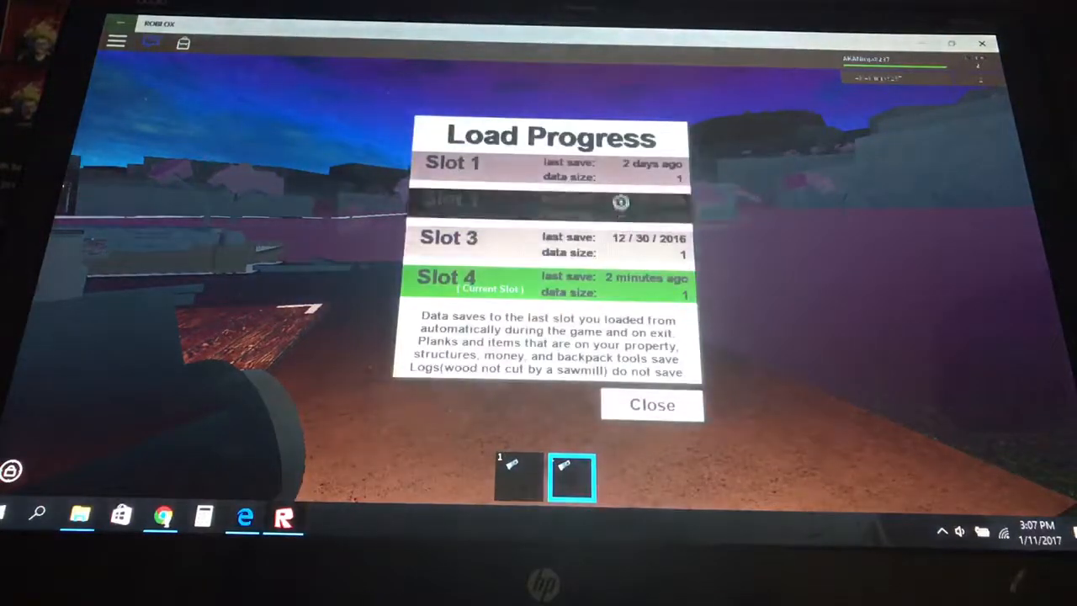
left_click(622, 179)
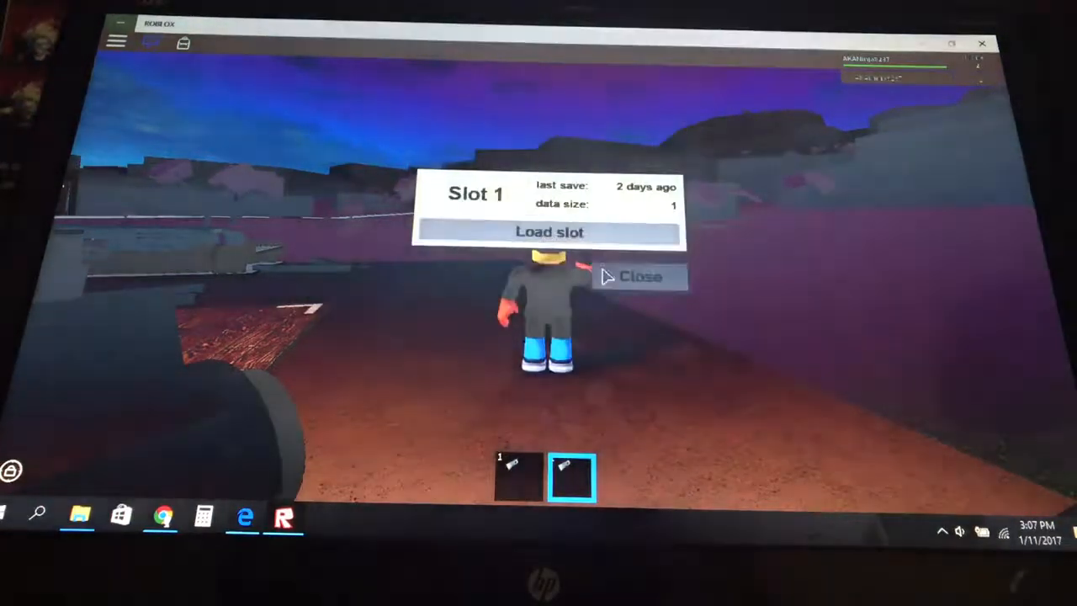
left_click(610, 234)
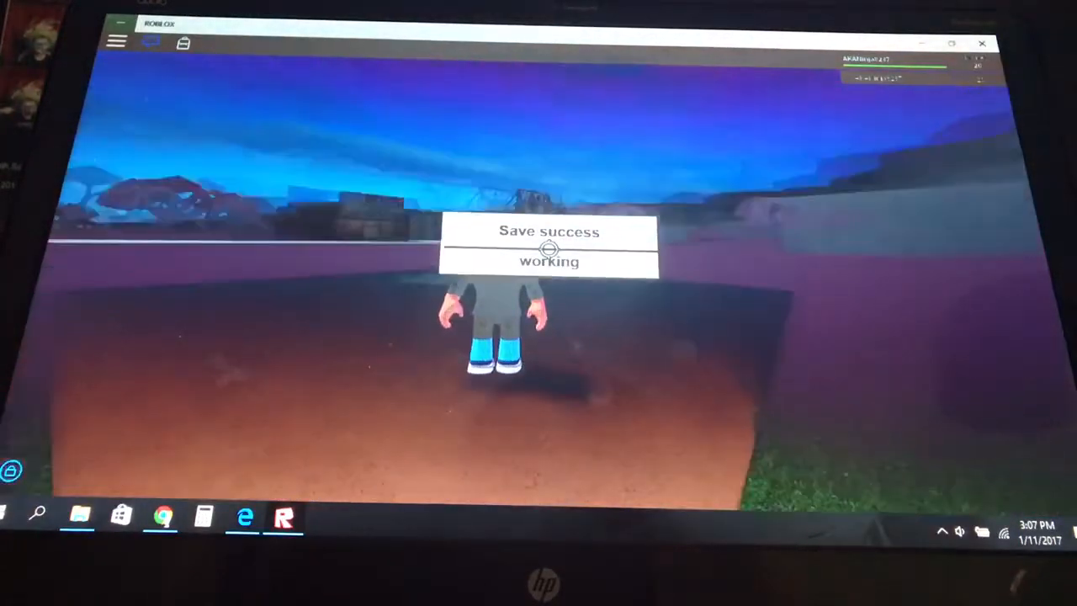
- Pan the land-placement view across the map to find a plot
left_click_drag(548, 250, 548, 250)
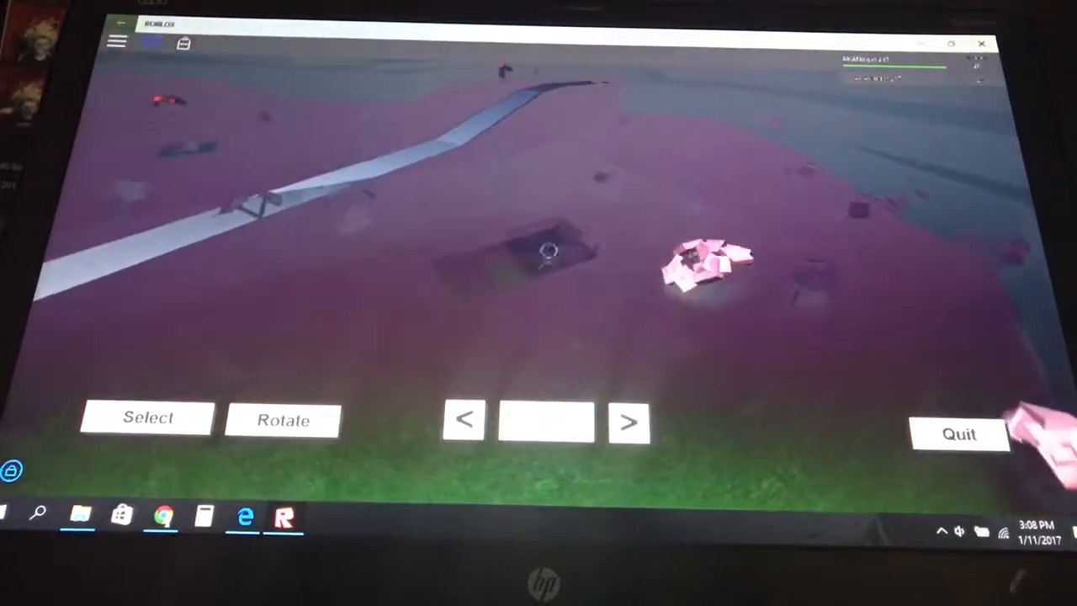
left_click_drag(539, 253, 757, 252)
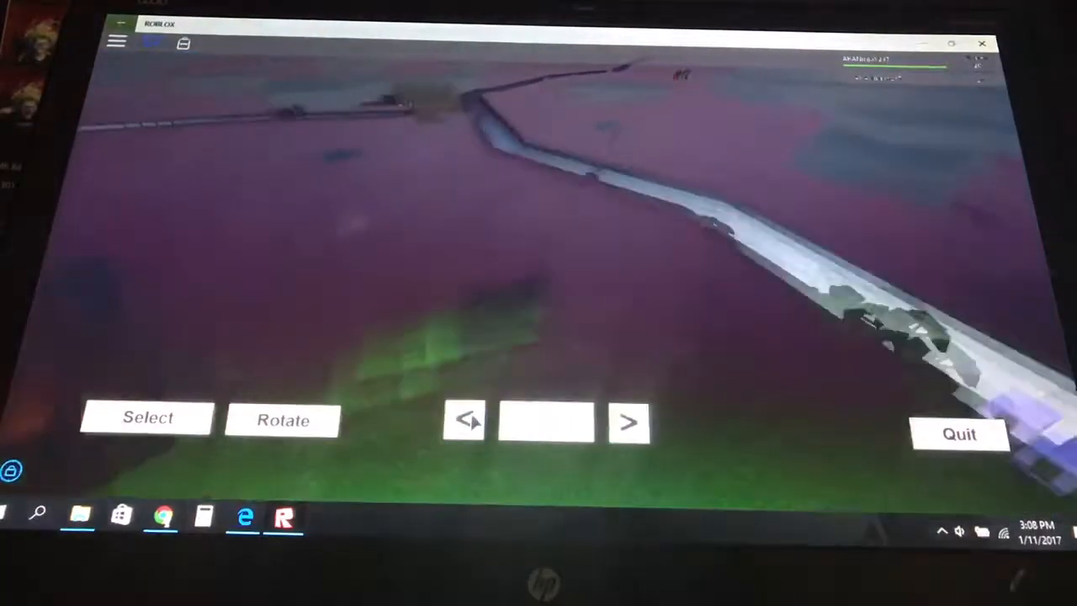
left_click_drag(539, 252, 376, 428)
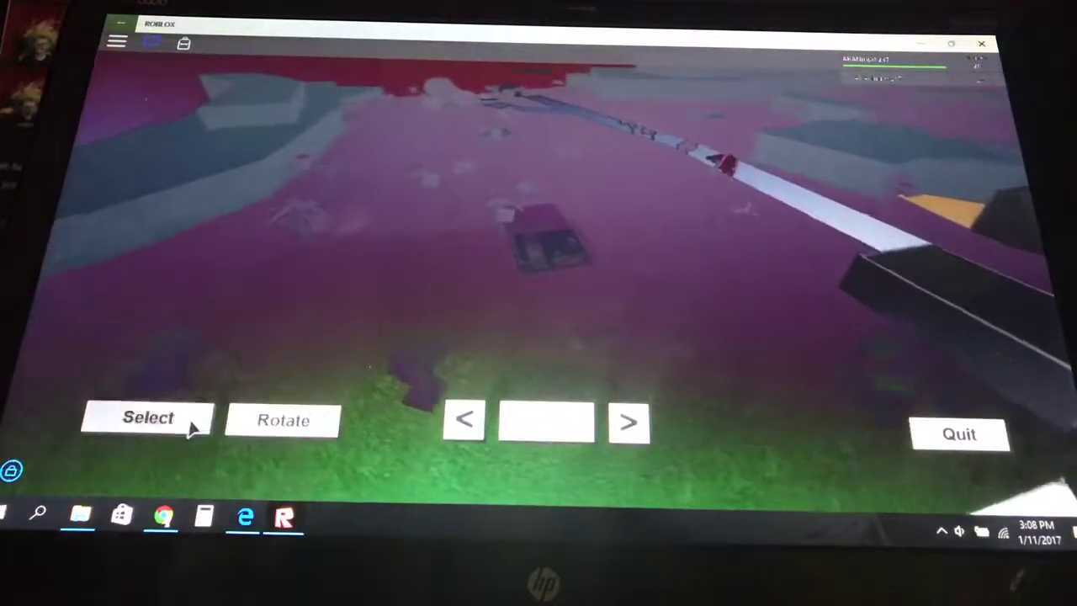
- Select the plot, confirm loading the slot 1 save there and run onto it
left_click(148, 418)
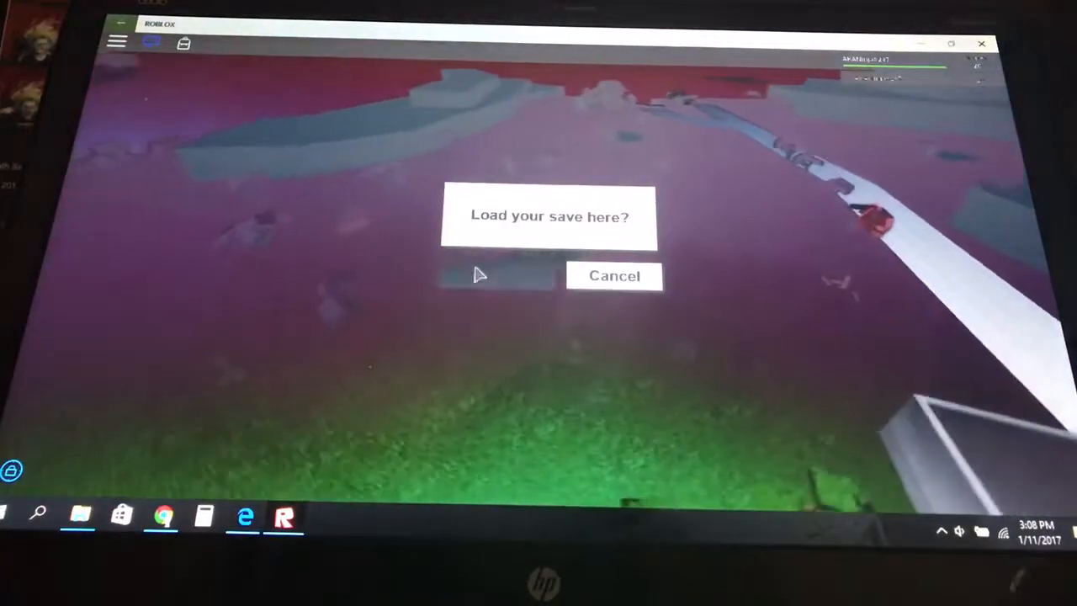
left_click(493, 273)
key("w")
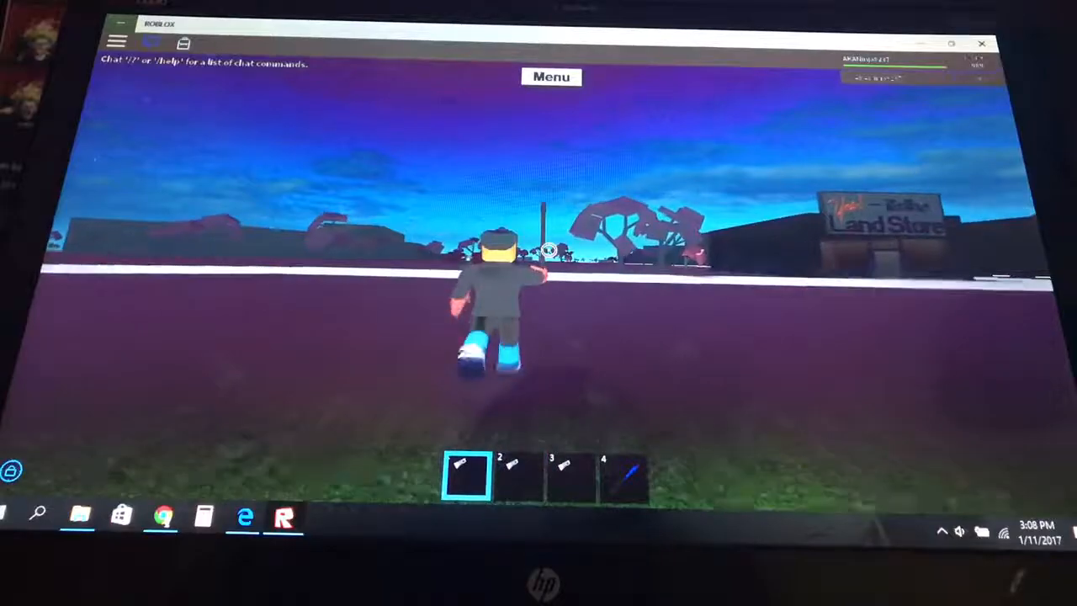
- Cycle the hotbar between the blueprint tool and axes while running across the purple plot
key("4")
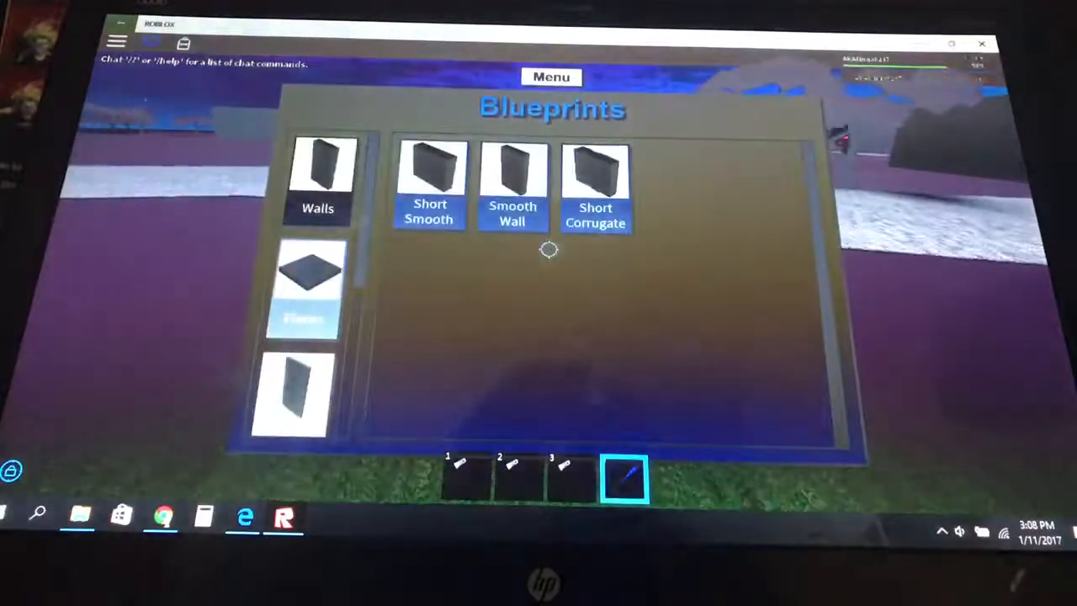
key("3")
key("w")
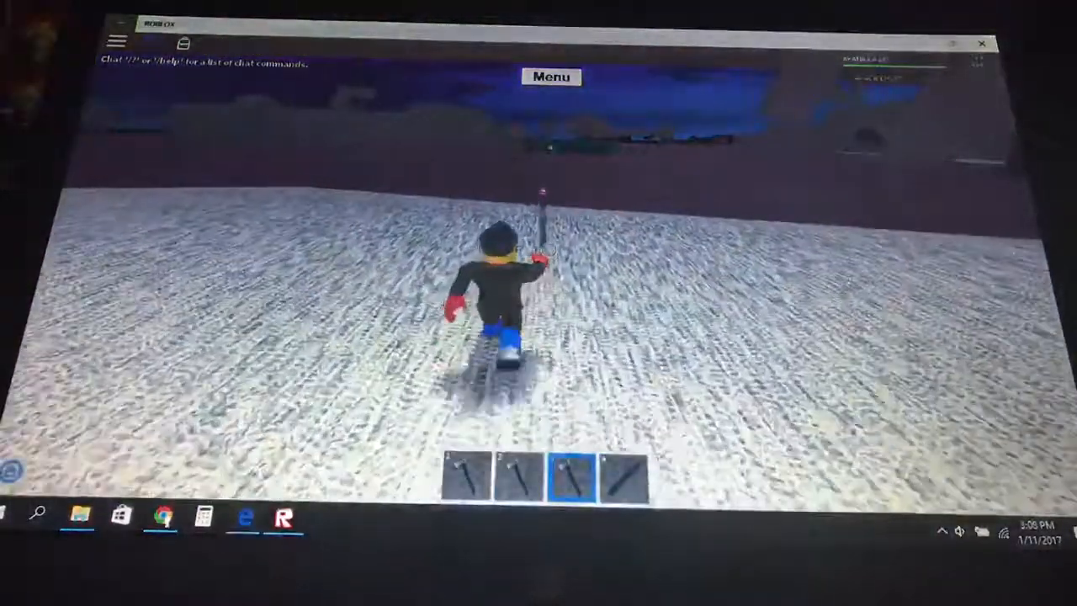
key("2")
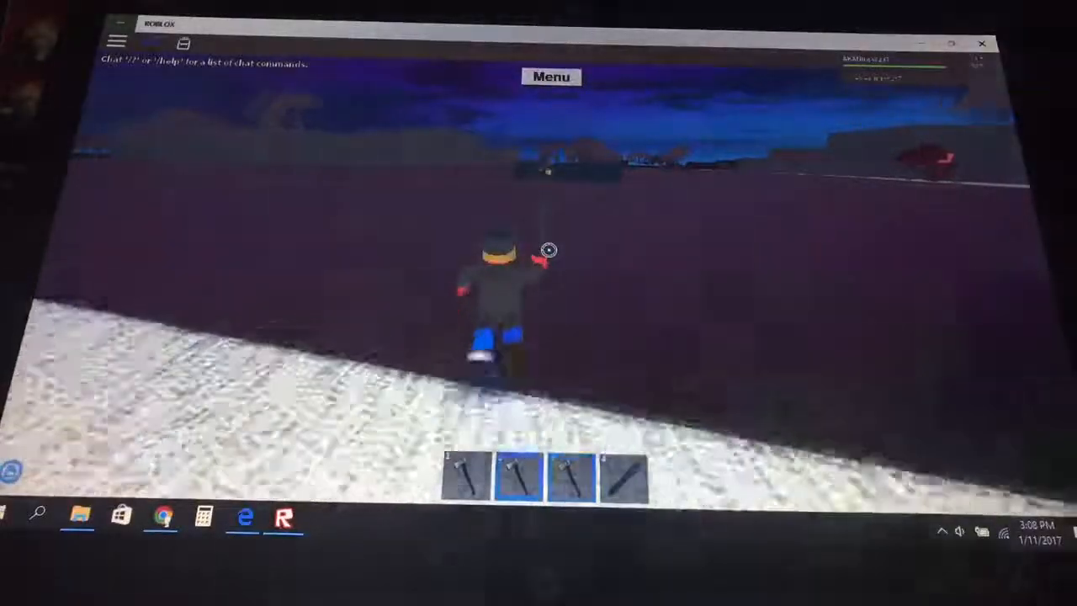
key("3")
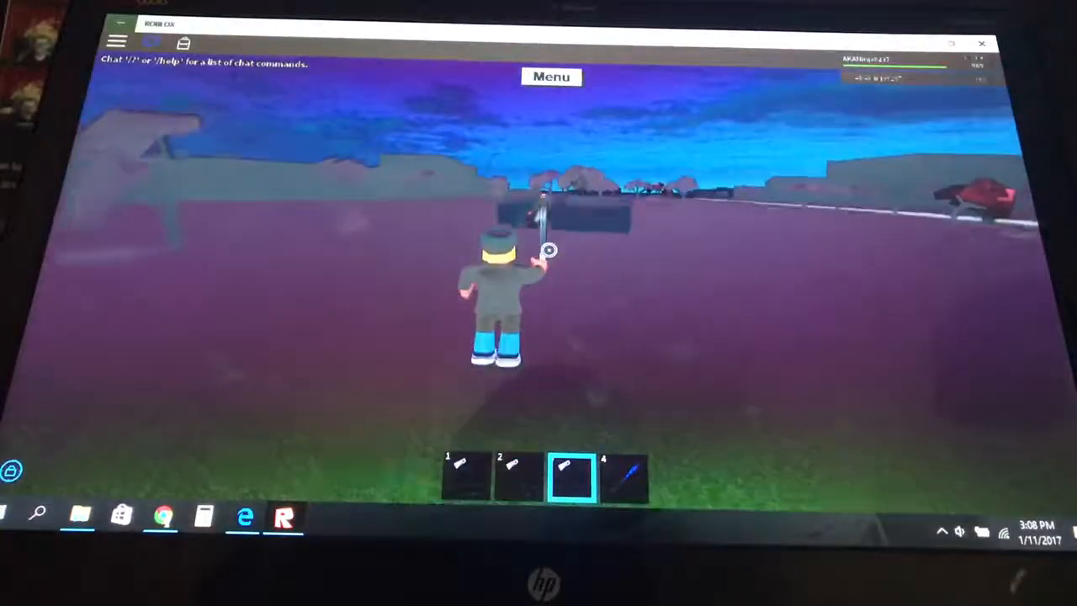
key("w")
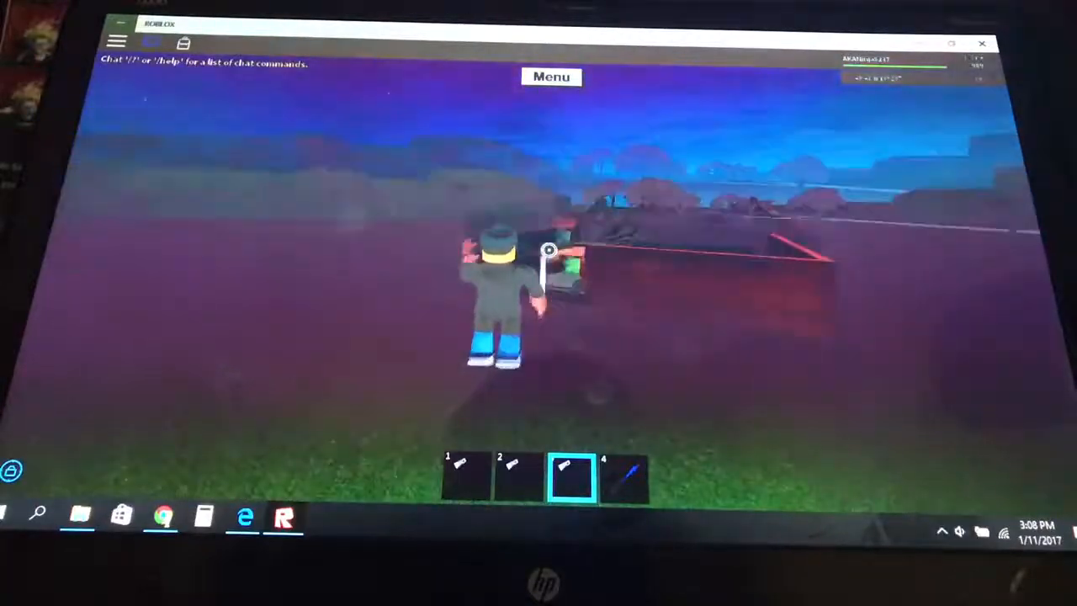
- Hop onto the truck bed, get back down, switch axes and walk over to the couch
key("w")
key("w")
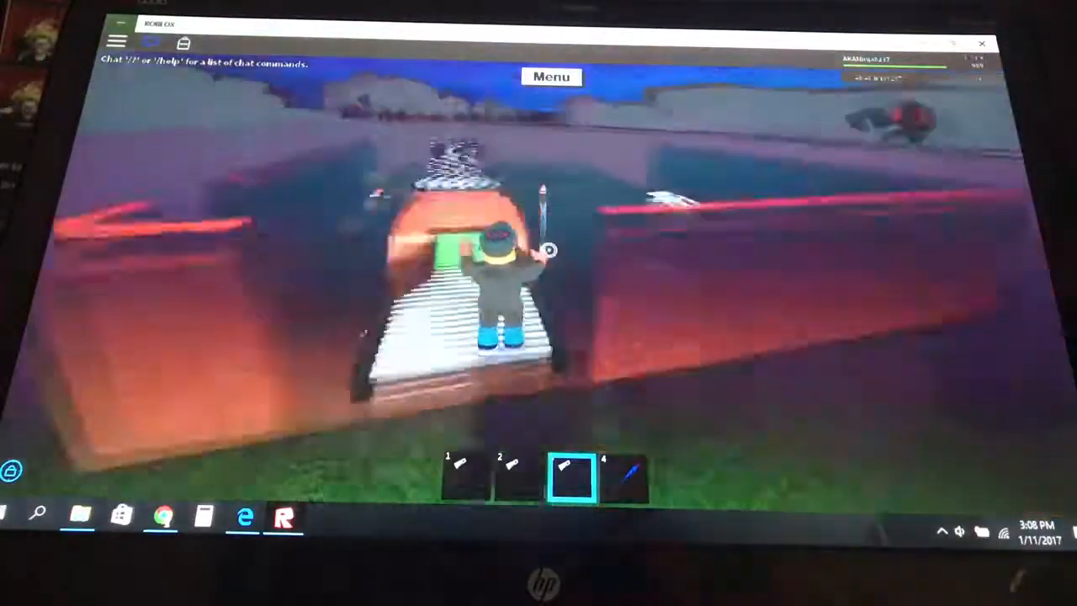
key("space")
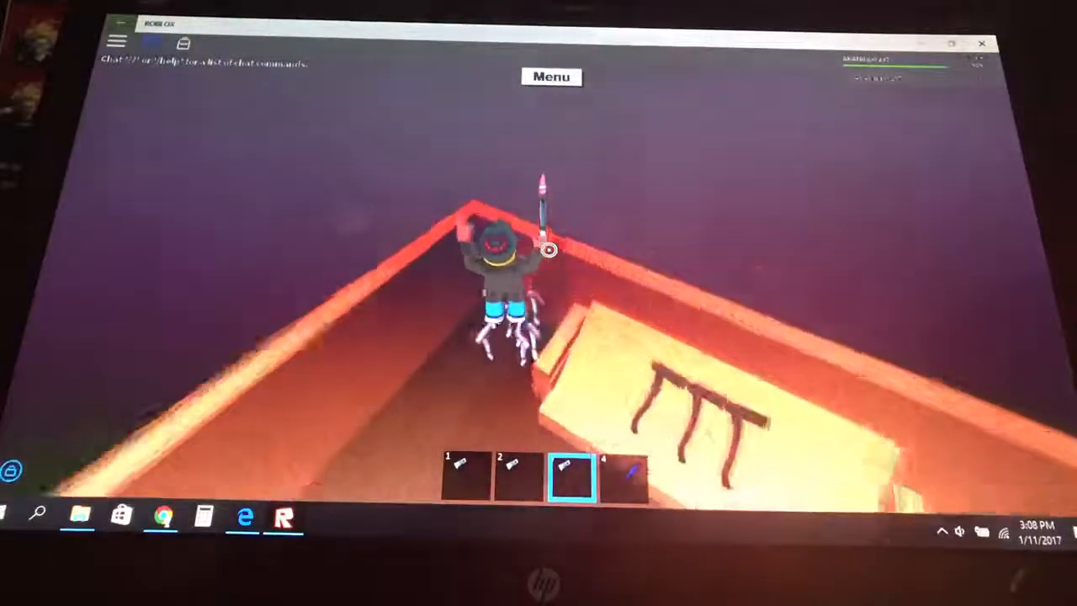
key("w")
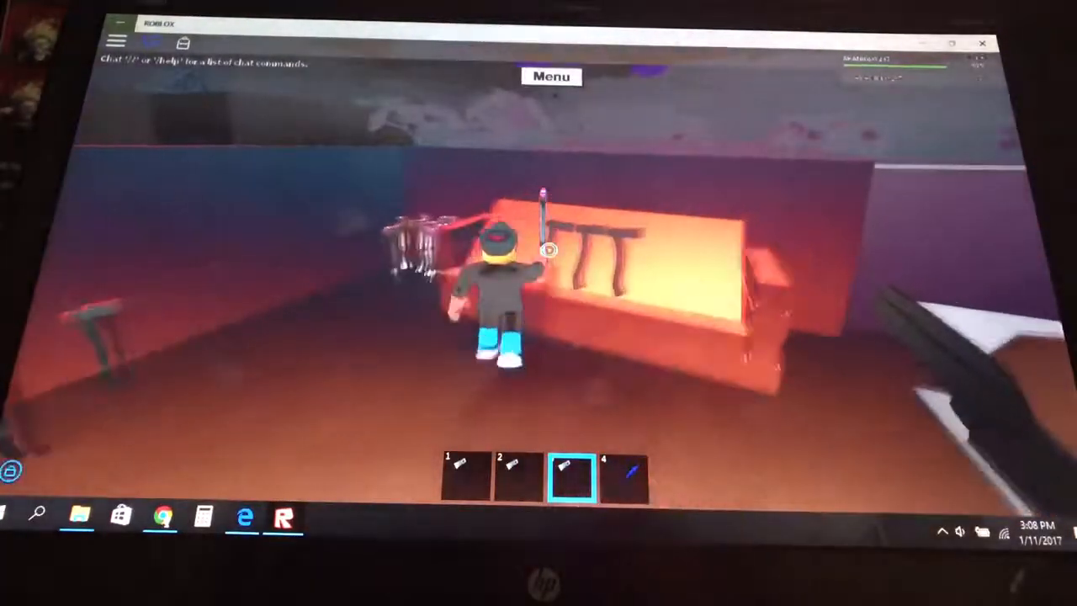
key("1")
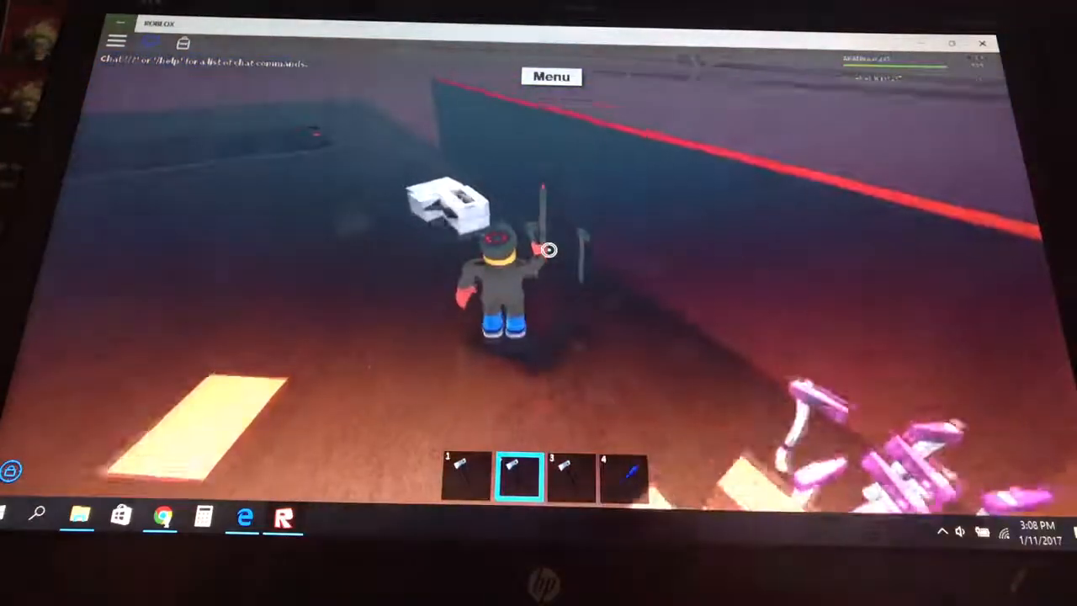
key("w")
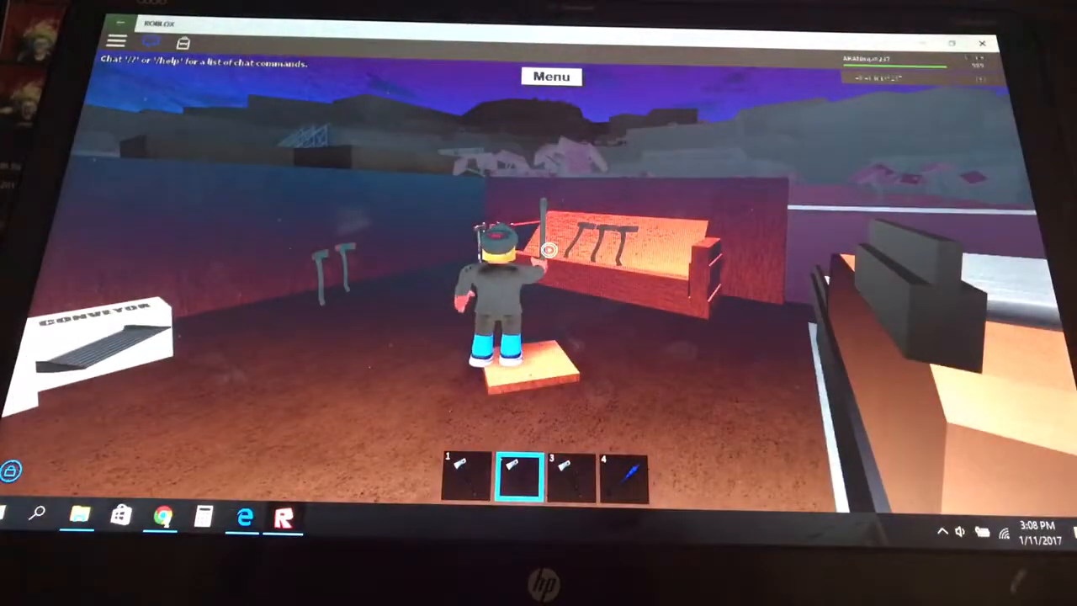